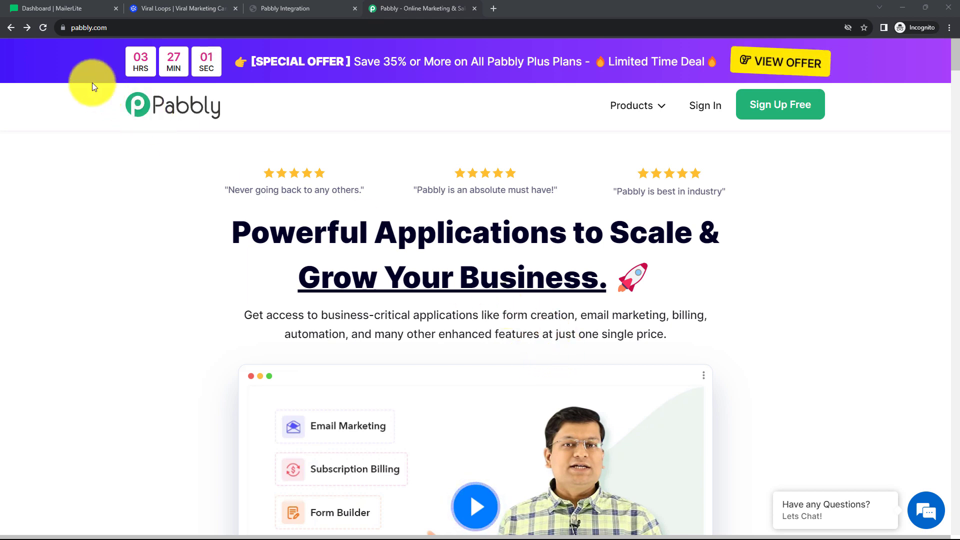
Open Pabbly Connect from the Pabbly account's apps page and start a new workflow.
left_click(113, 28)
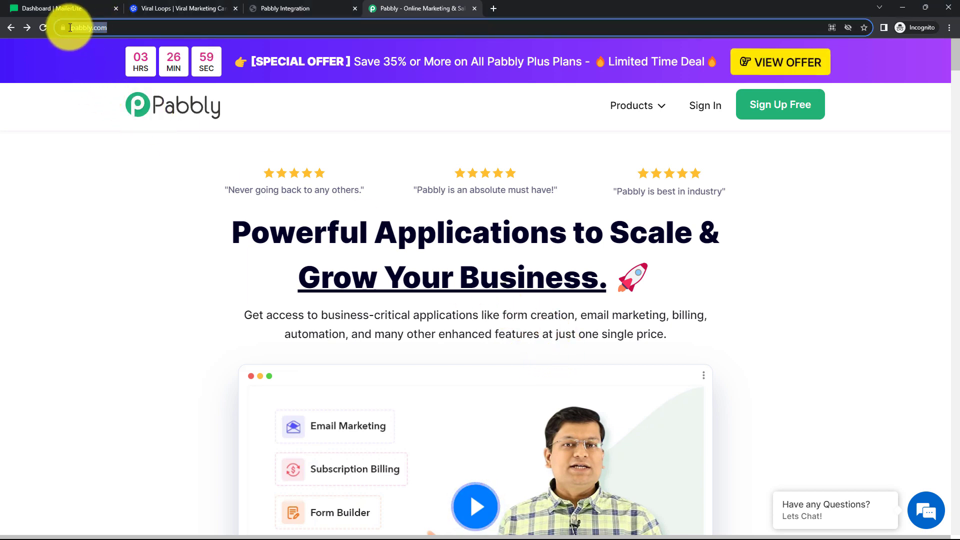
left_click(351, 139)
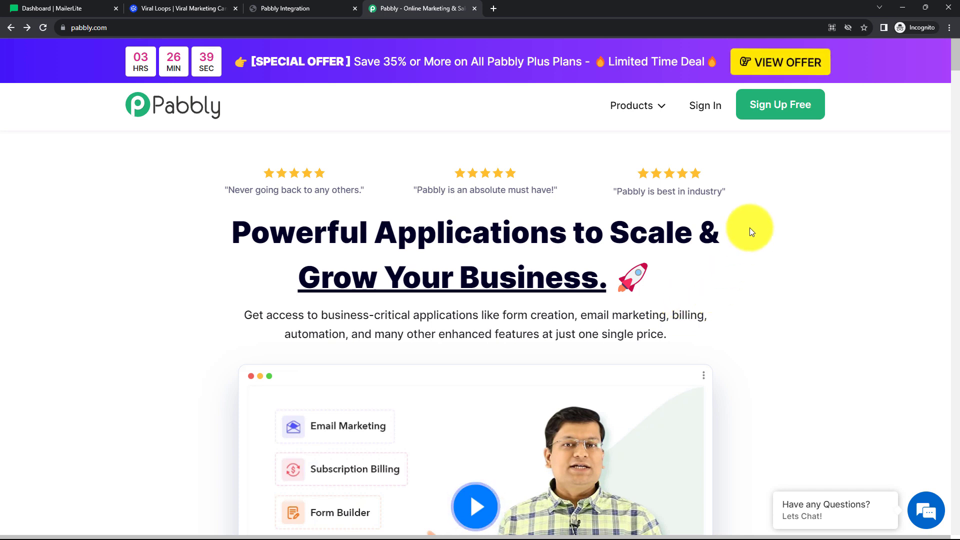
left_click(709, 114)
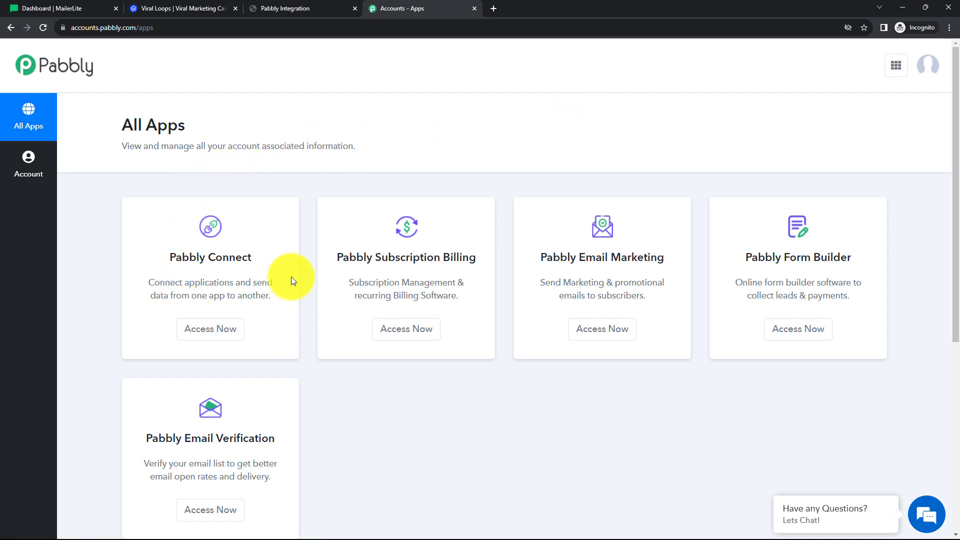
left_click(215, 341)
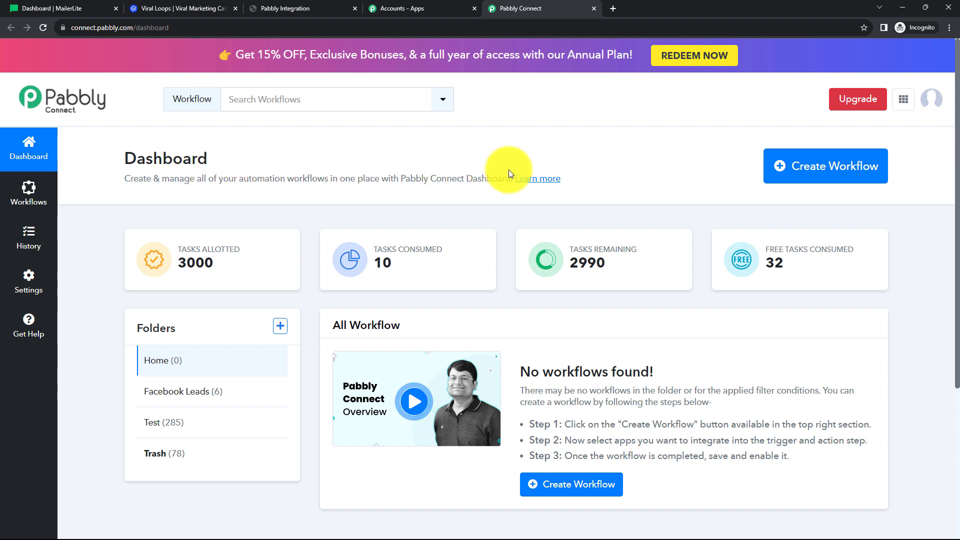
left_click(797, 166)
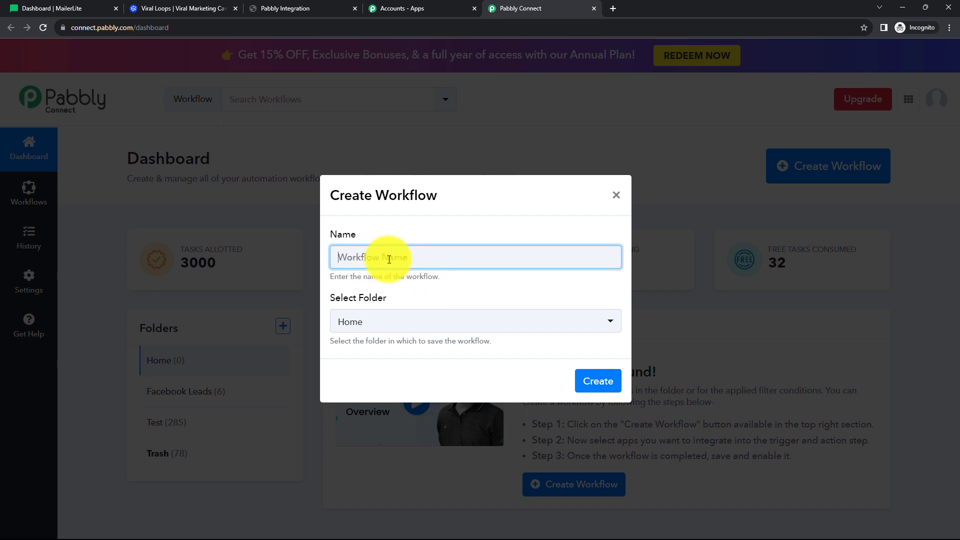
Browse the folder list and the new folder form, closing both without changes.
left_click(417, 326)
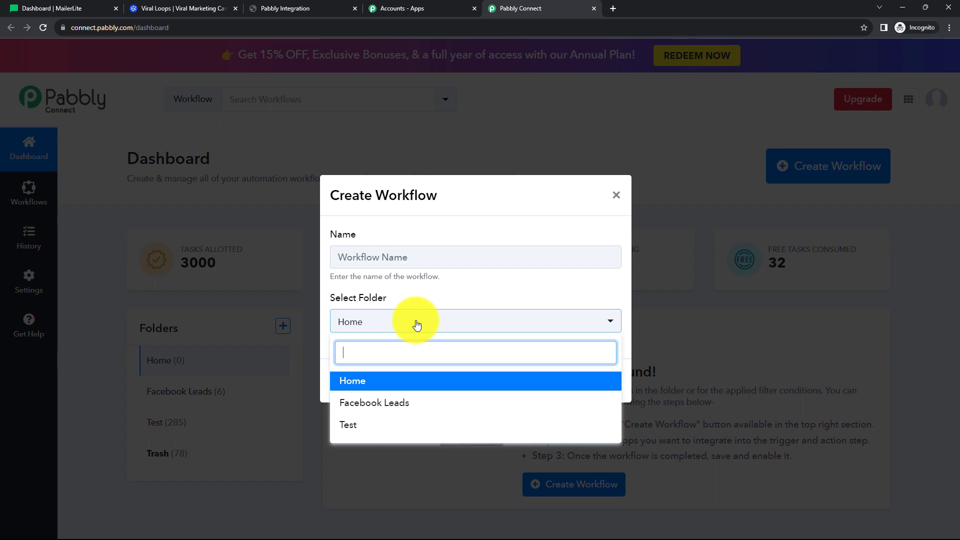
left_click(451, 298)
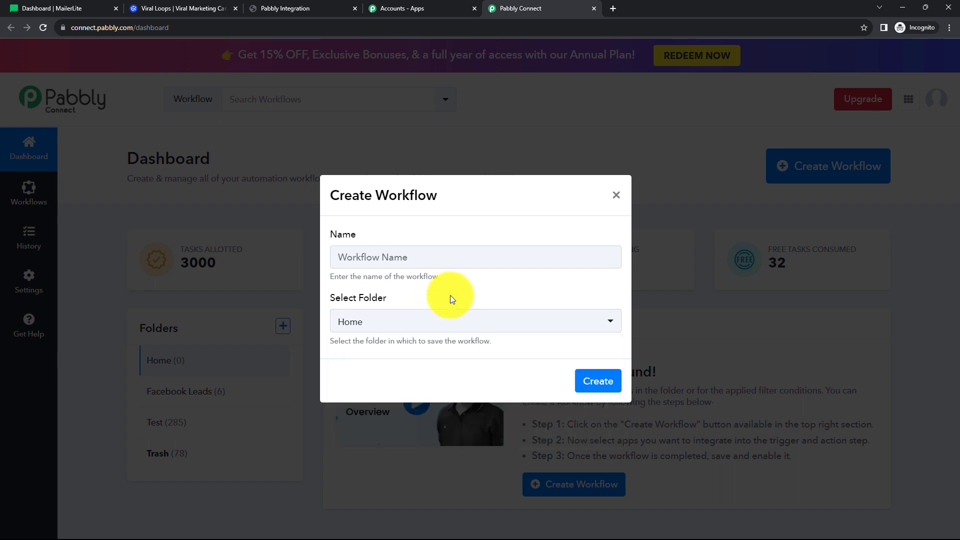
left_click(616, 197)
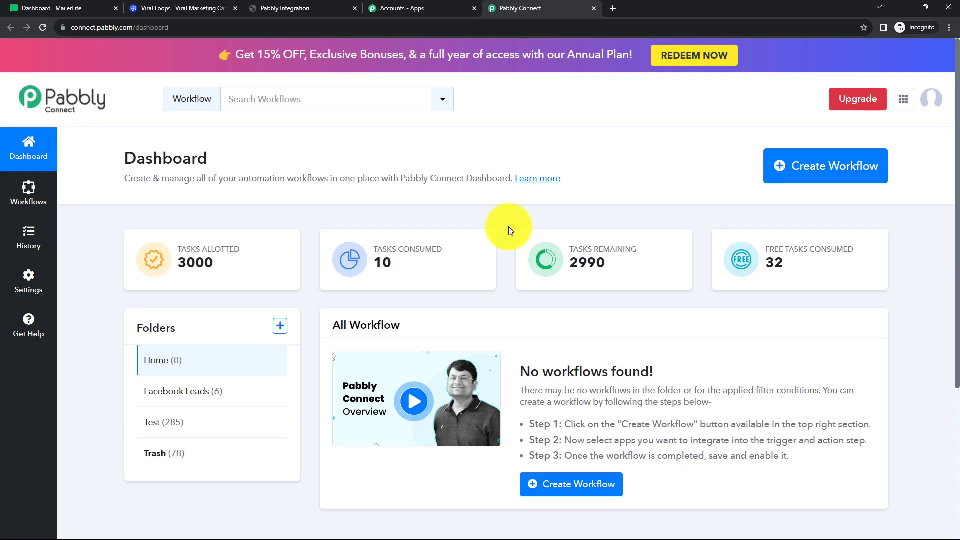
left_click(282, 327)
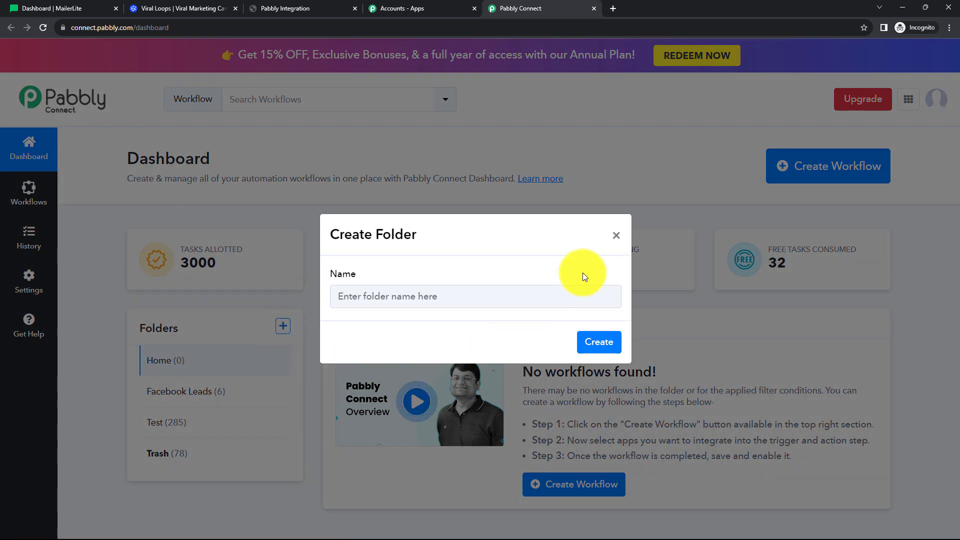
left_click(615, 235)
Create the workflow 'Add Mailerlite Subscriber from Viral Loops Participants' in the Test folder.
left_click(845, 161)
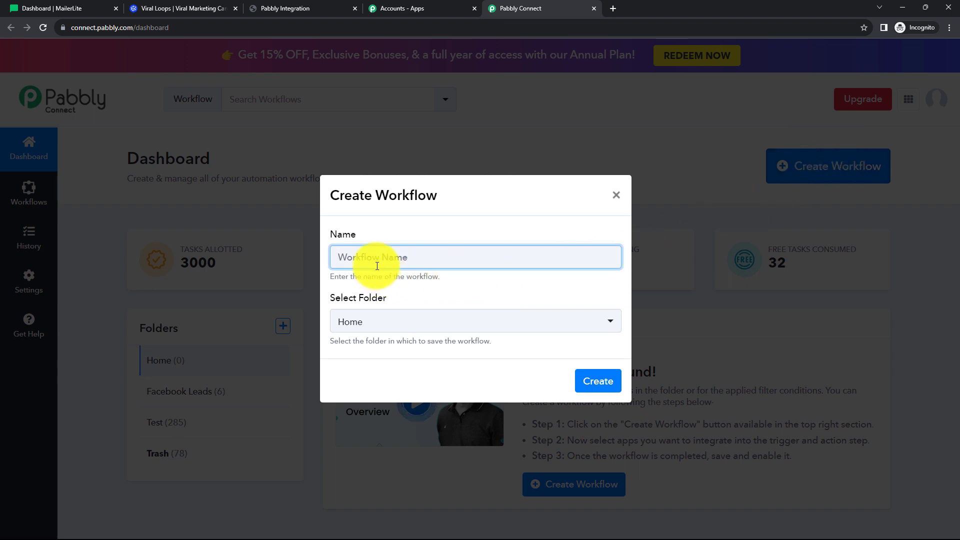
type("Add Mailerlite Subscriber from Viral Loops Participants")
left_click(398, 273)
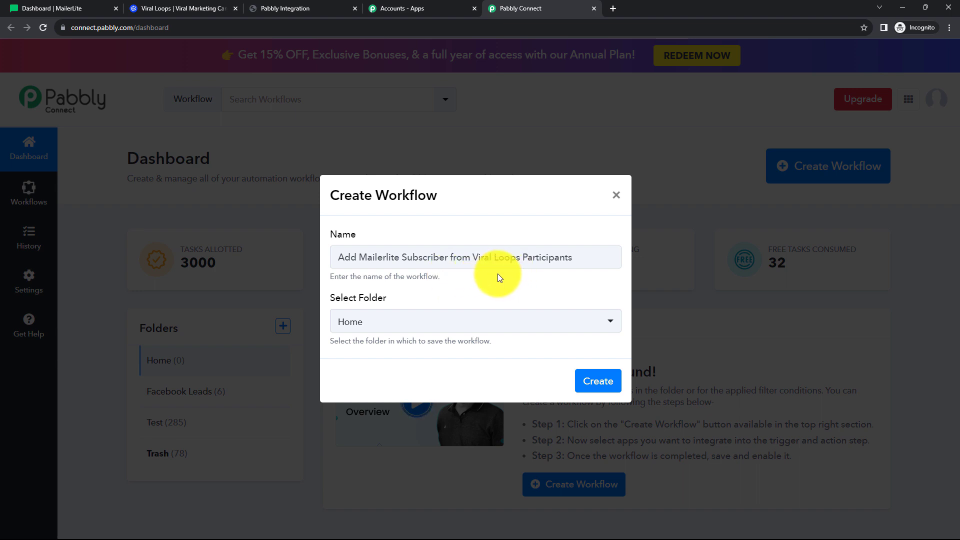
left_click(406, 328)
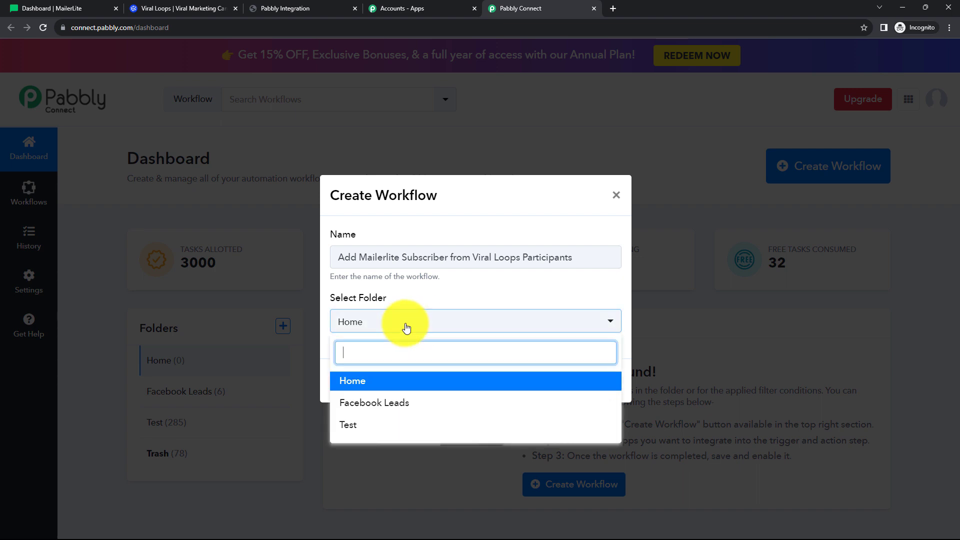
left_click(365, 434)
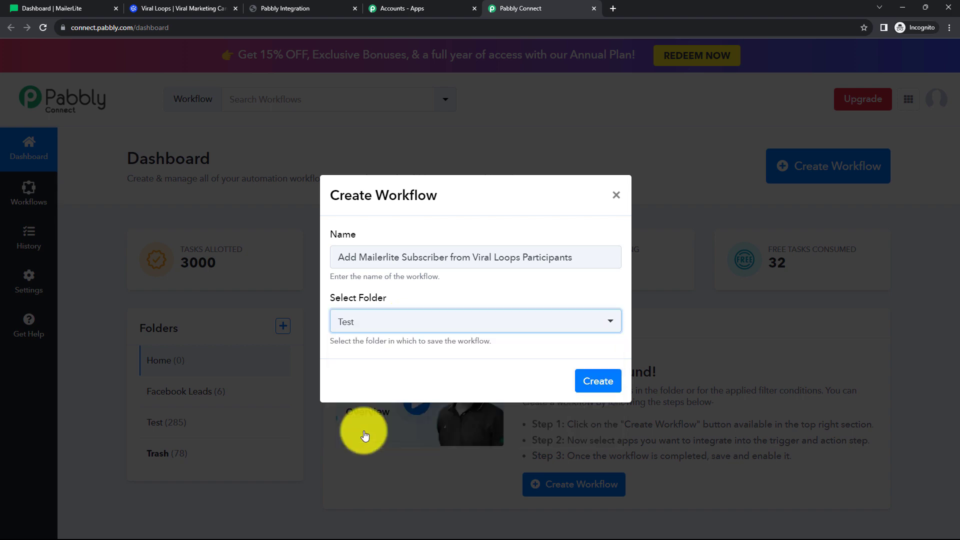
left_click(597, 387)
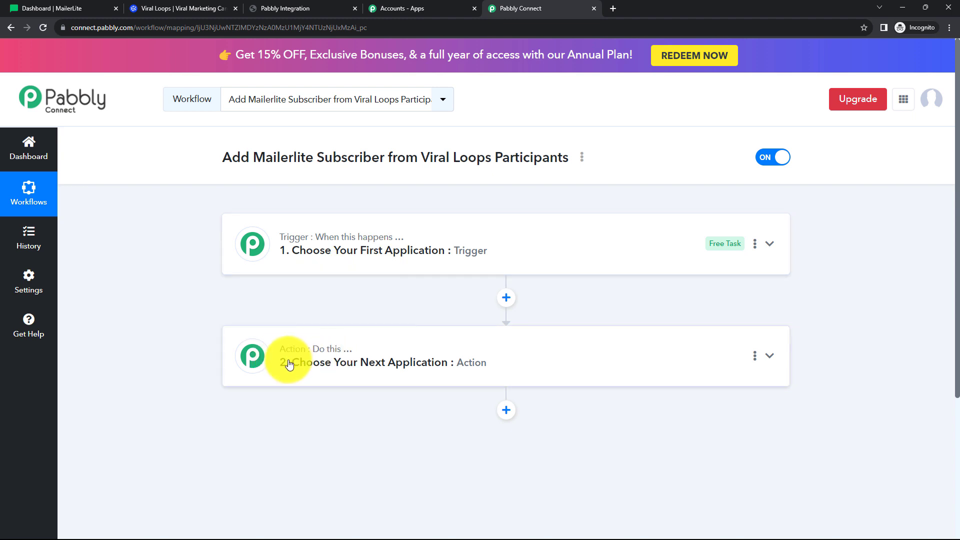
Expand and collapse the trigger and action steps to inspect the empty workflow.
left_click(285, 264)
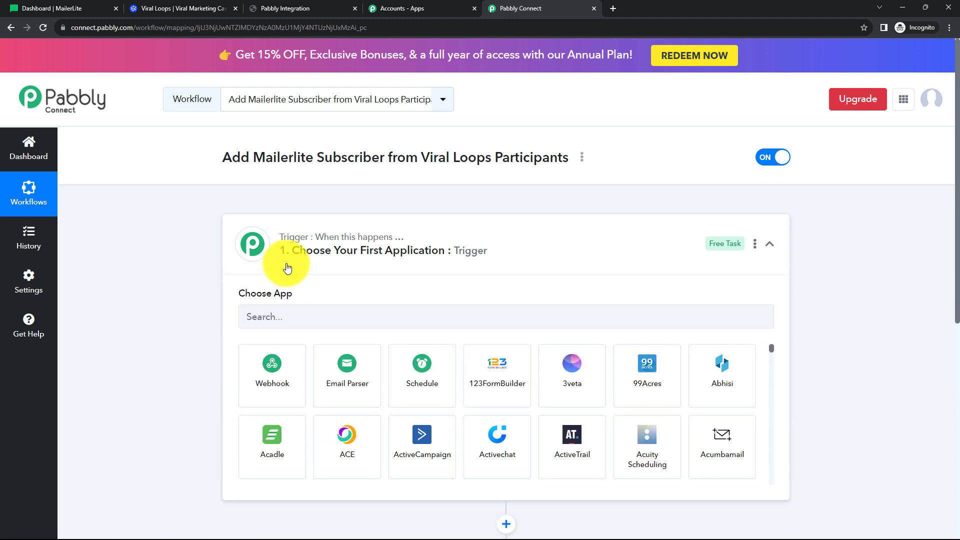
left_click(286, 267)
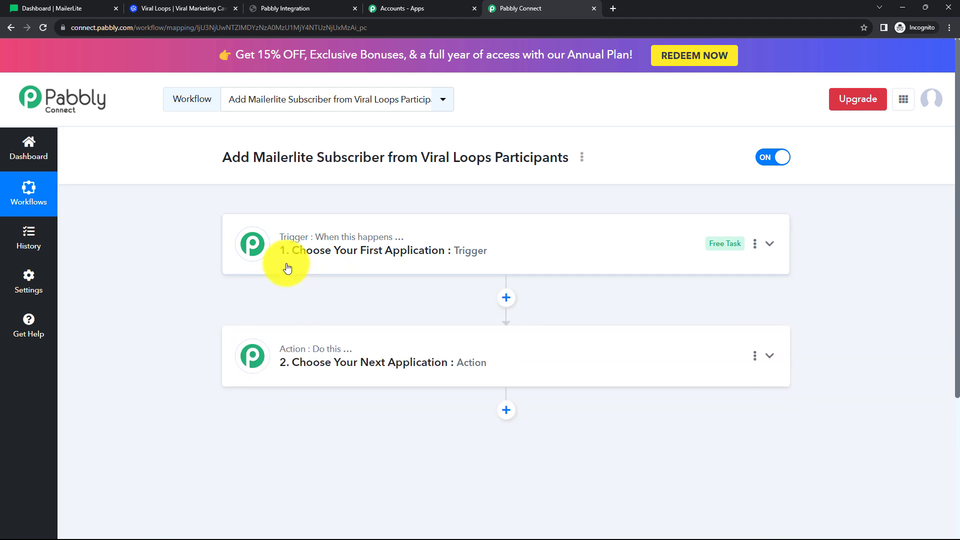
left_click(298, 385)
left_click(298, 385)
left_click(285, 269)
left_click(286, 268)
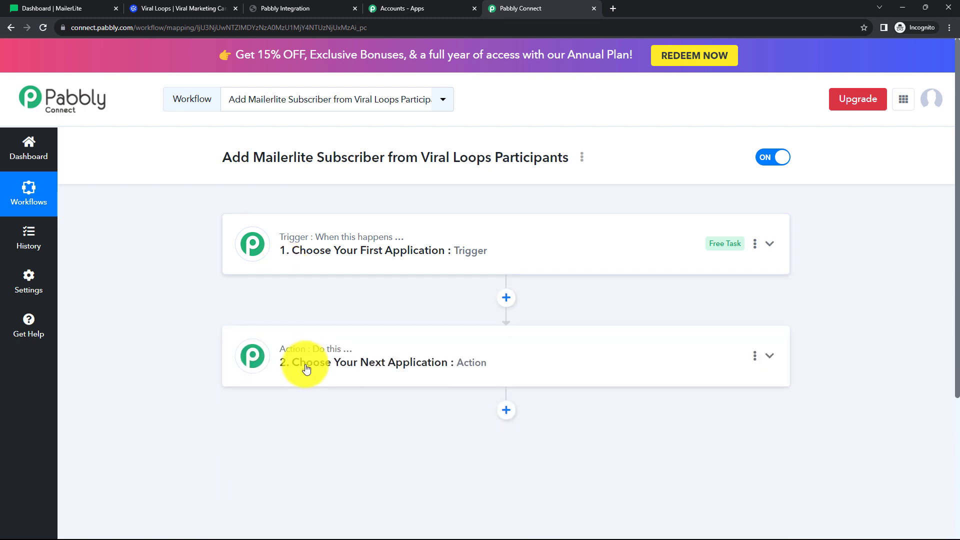
left_click(303, 372)
left_click(302, 374)
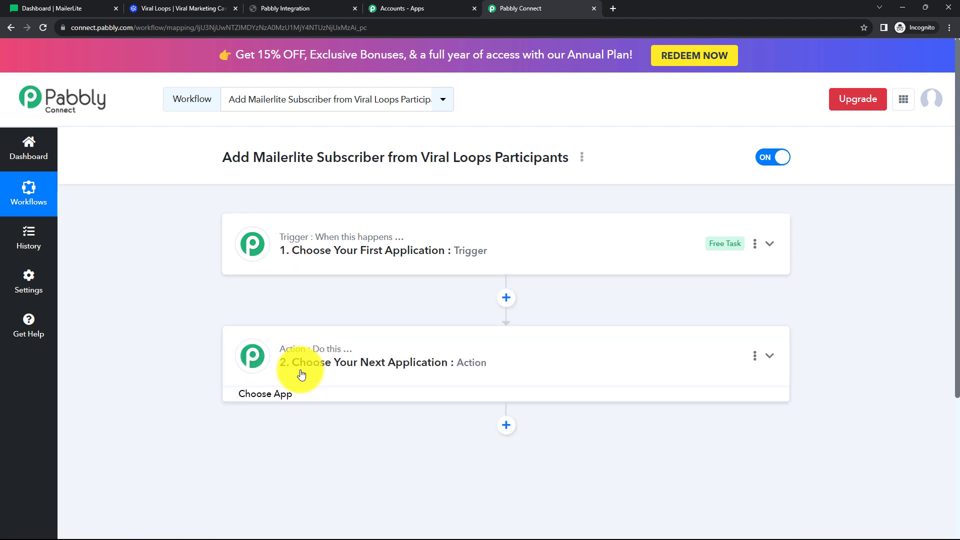
Search 'Viral' and choose Viral Loops as the trigger app, showing its trigger events.
left_click(299, 271)
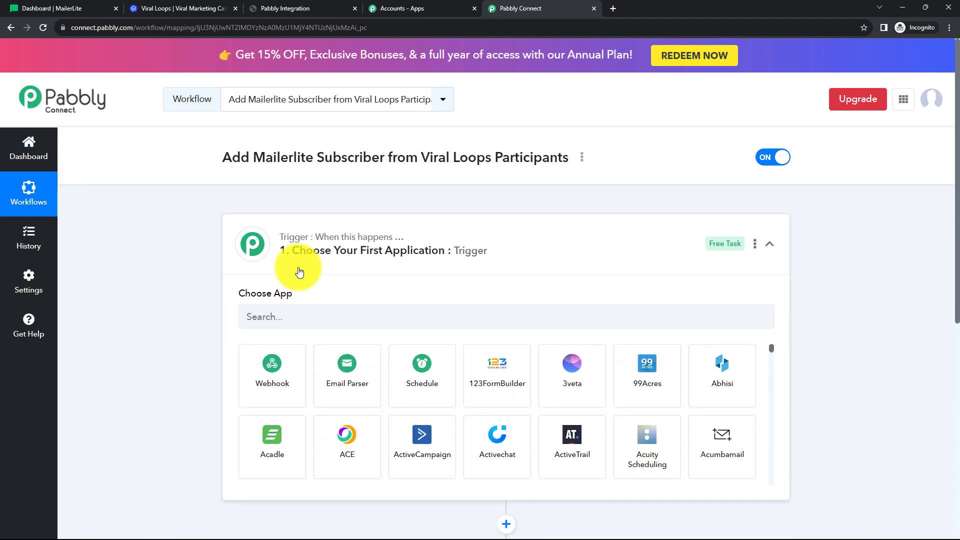
left_click(284, 319)
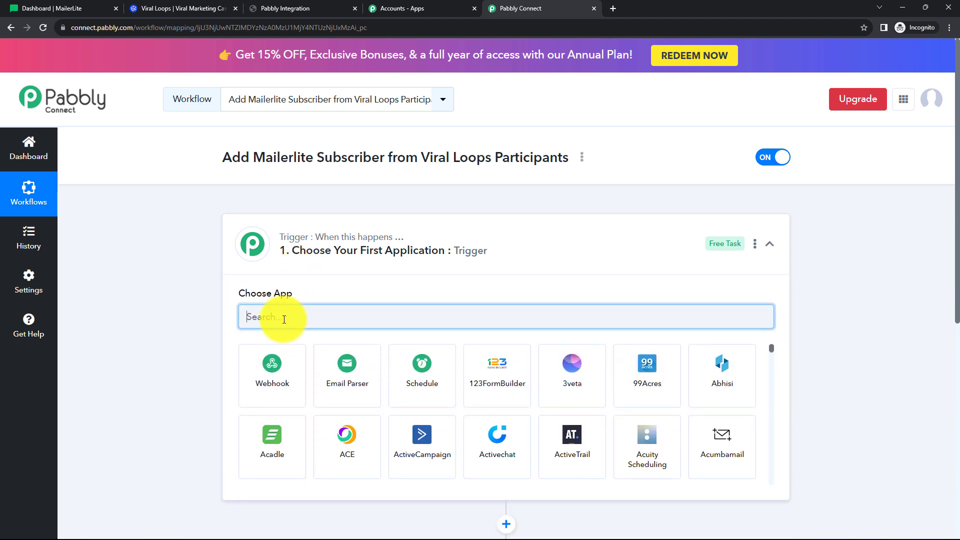
type("Vi")
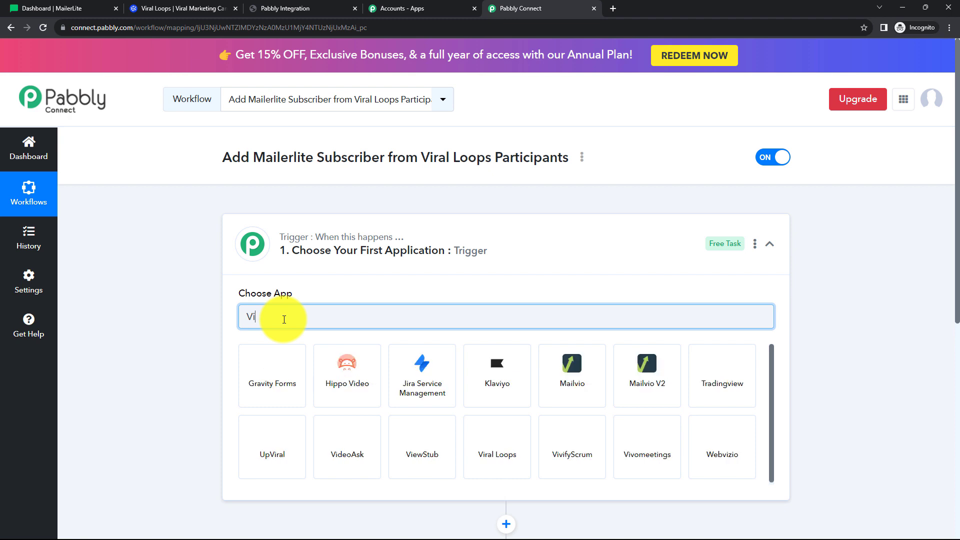
type("ral Loops")
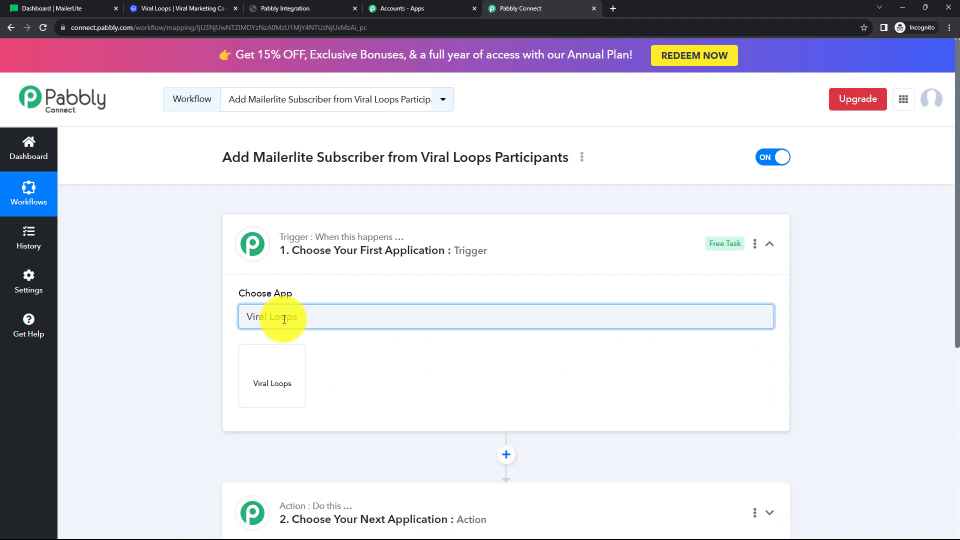
left_click(278, 361)
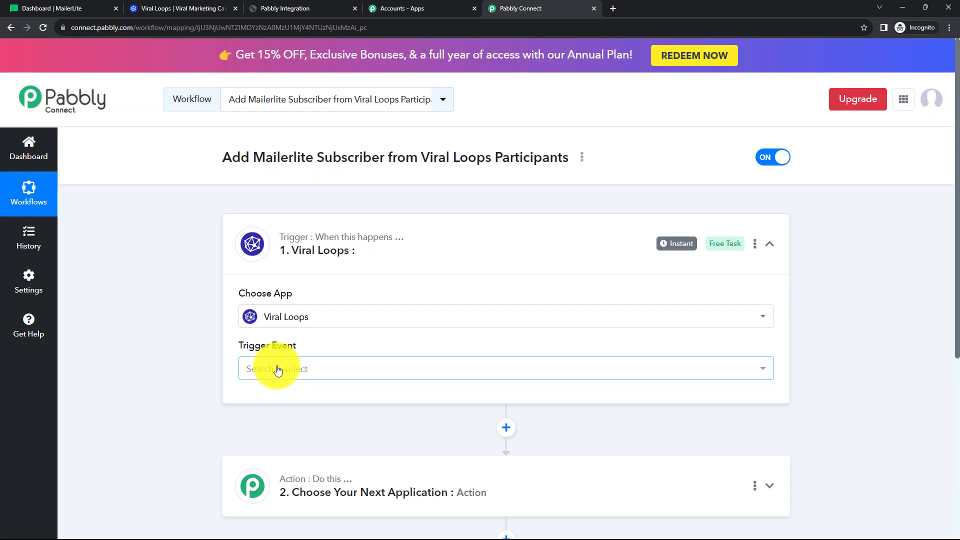
left_click(275, 368)
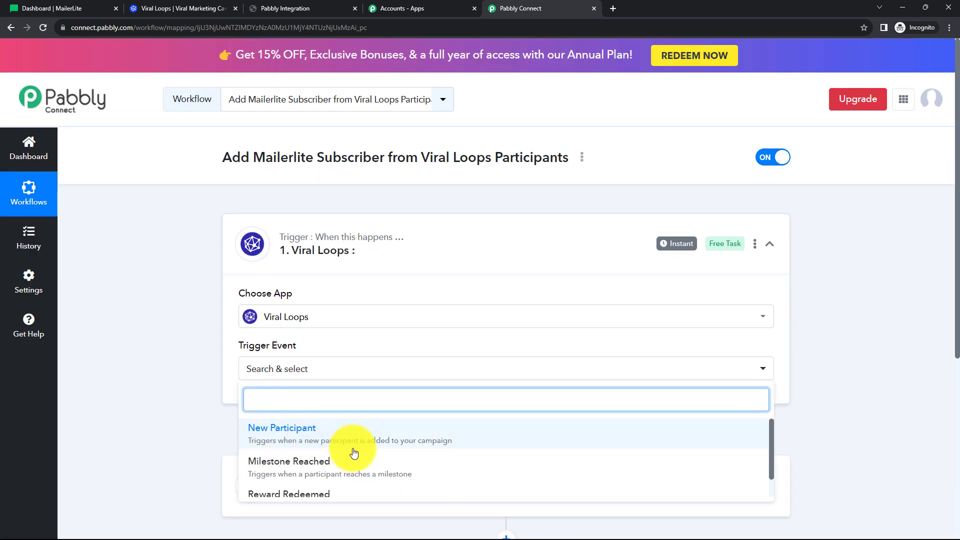
Choose New Participant as the trigger event and copy the webhook URL.
left_click(382, 441)
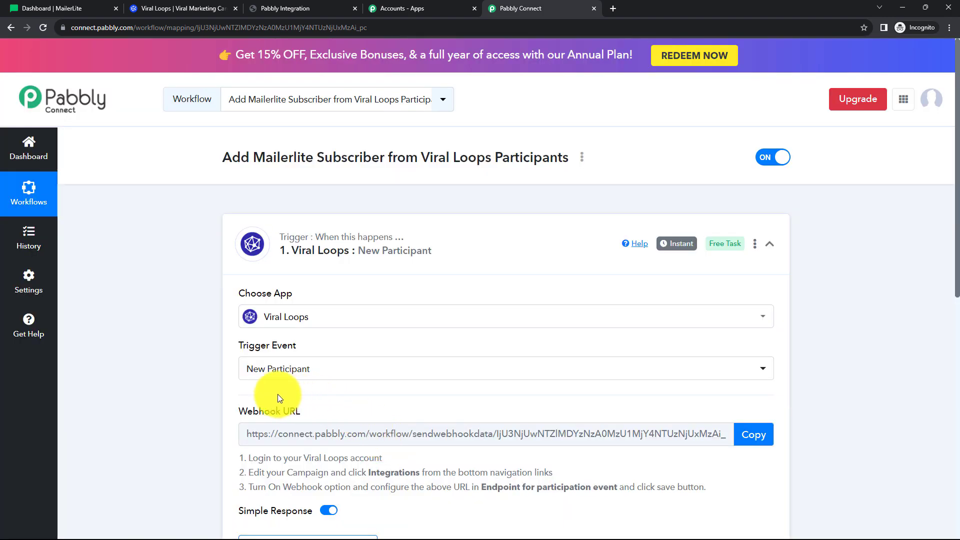
scroll(413, 382, "down", 2)
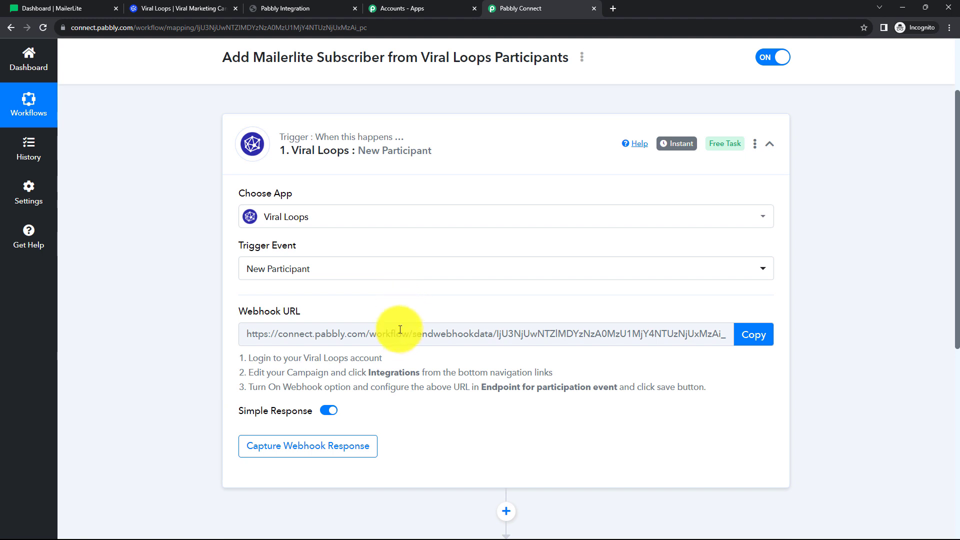
left_click_drag(255, 361, 605, 396)
left_click(595, 410)
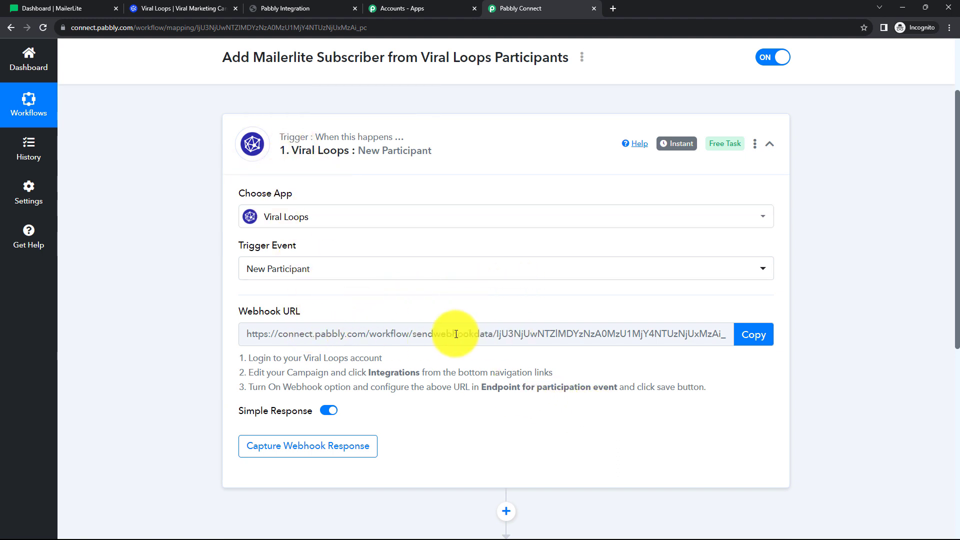
left_click(754, 335)
Review the note on adding the webhook URL and test submission, then show Viral Loops campaigns.
scroll(566, 401, "down", 3)
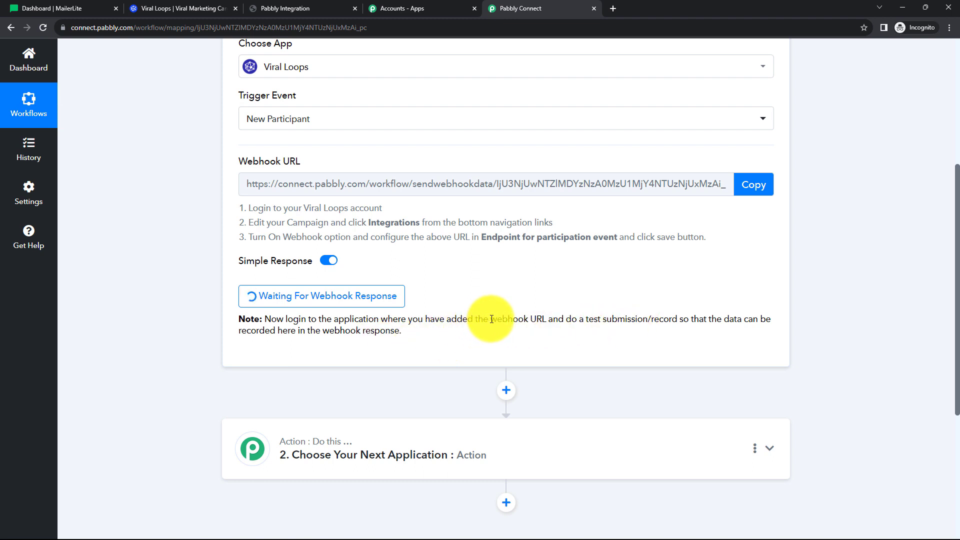
left_click_drag(489, 319, 556, 318)
left_click(539, 341)
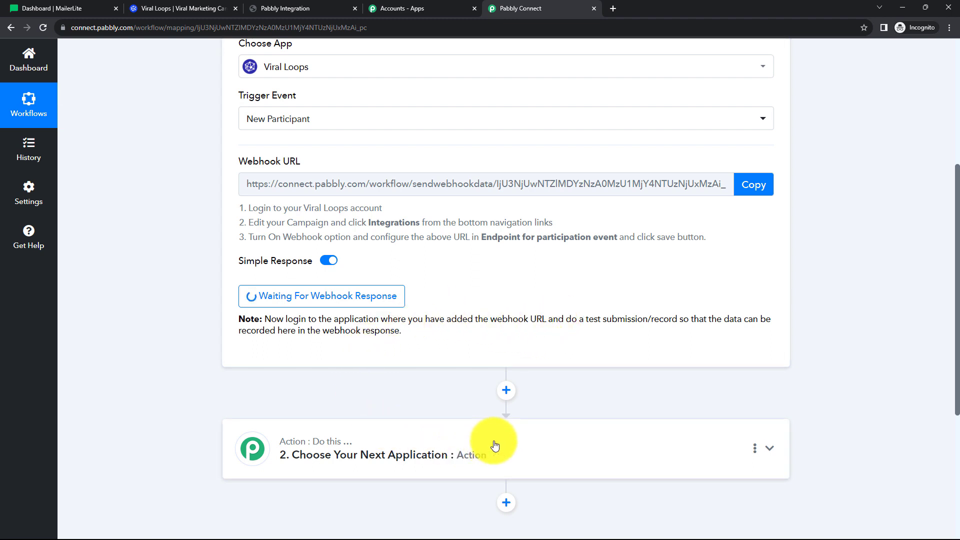
left_click_drag(583, 320, 699, 320)
left_click(598, 357)
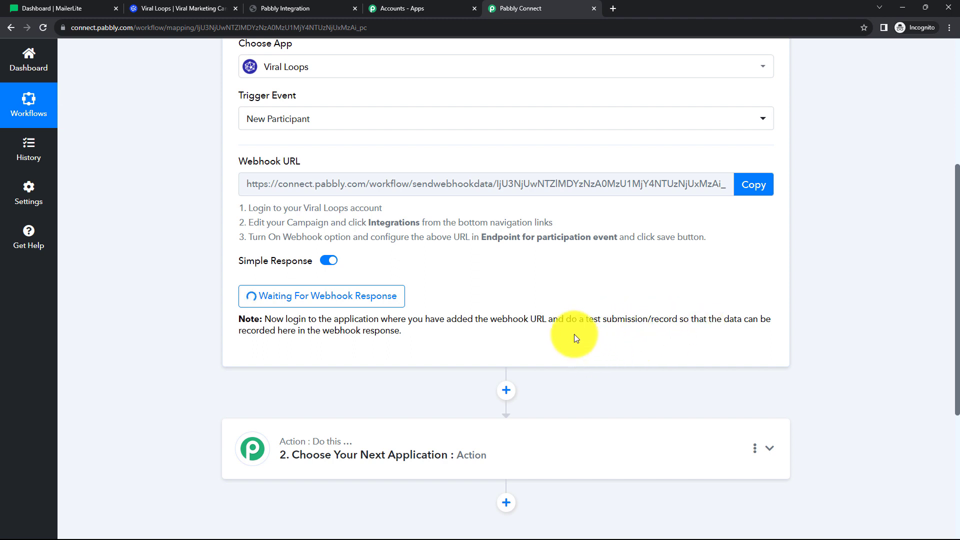
left_click(163, 11)
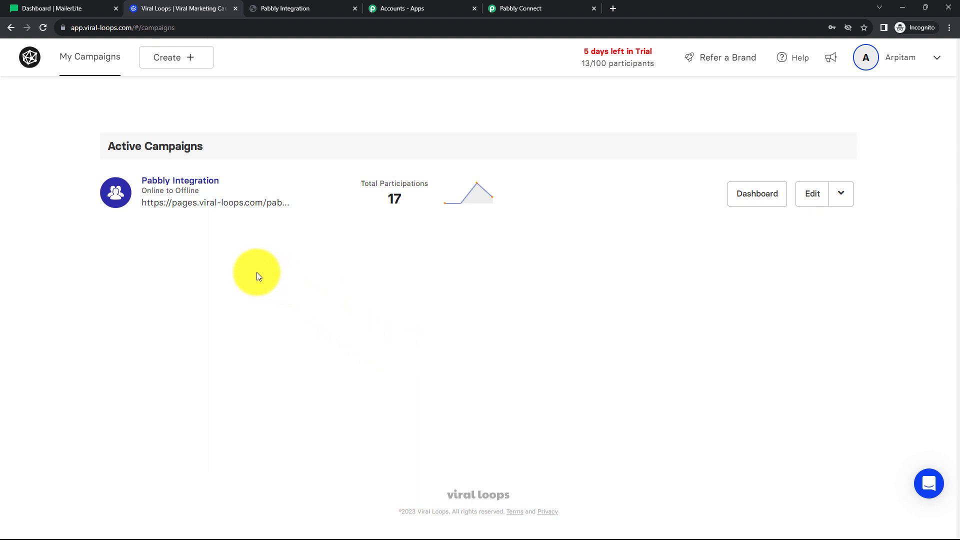
Open the Pabbly Integration campaign's Webhook integration via Edit Campaign and Integrations, then return to Pabbly Connect.
left_click(182, 184)
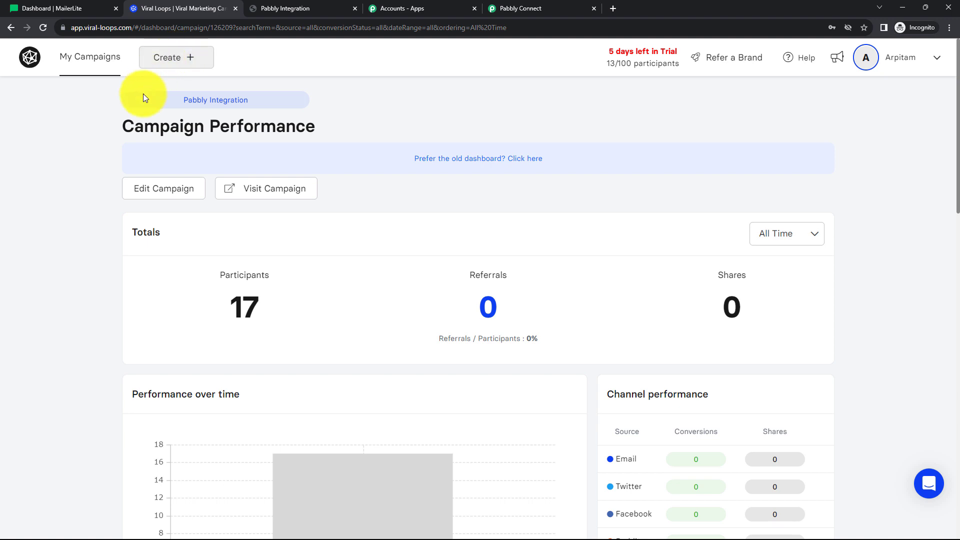
left_click(149, 192)
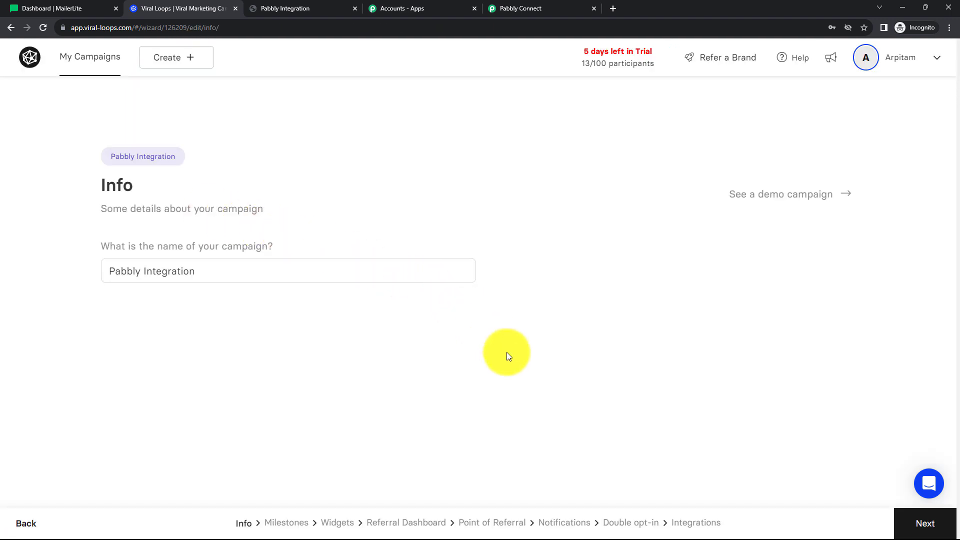
left_click(698, 526)
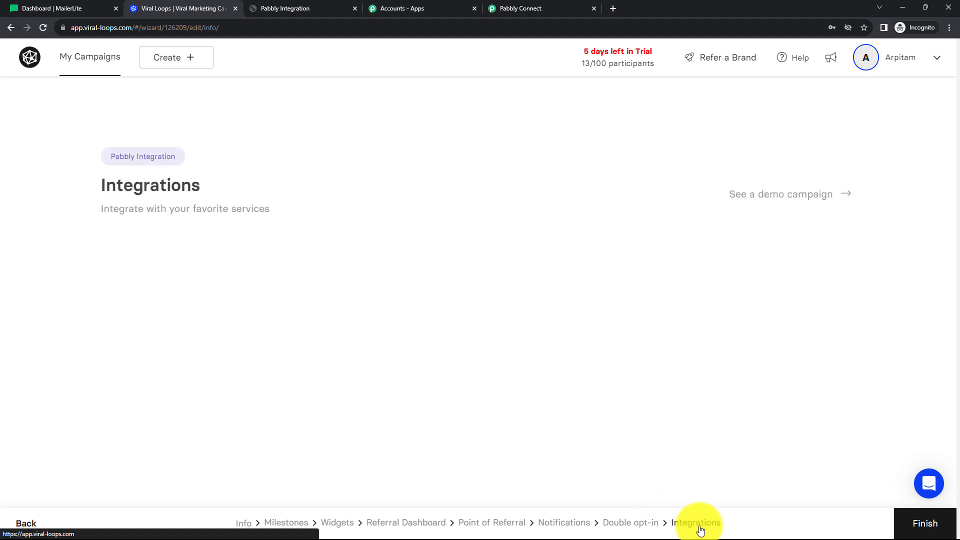
scroll(275, 263, "down", 3)
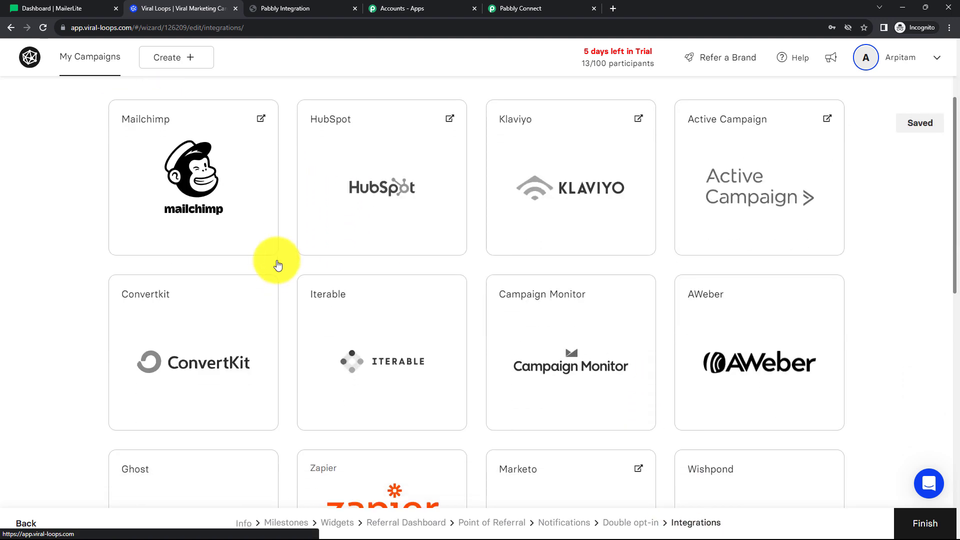
scroll(278, 264, "down", 10)
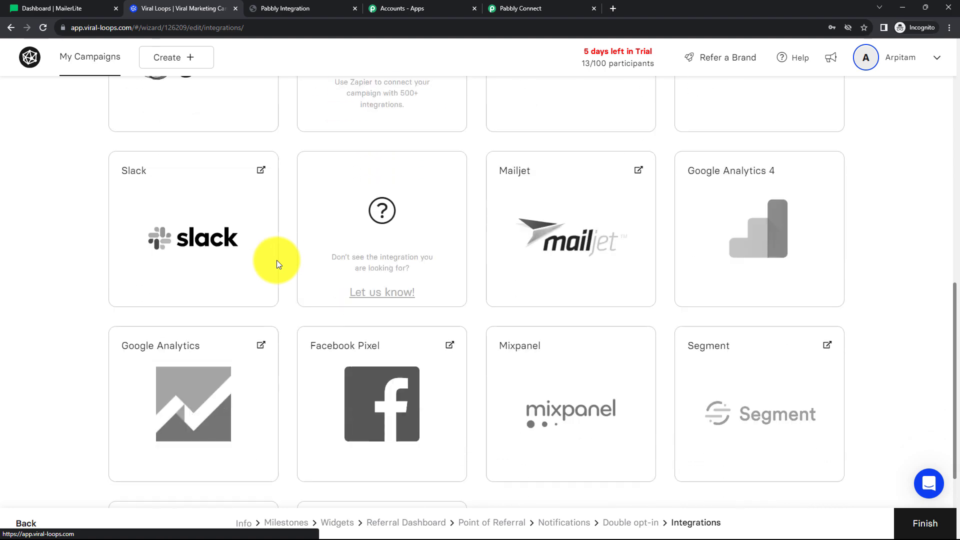
scroll(277, 263, "down", 3)
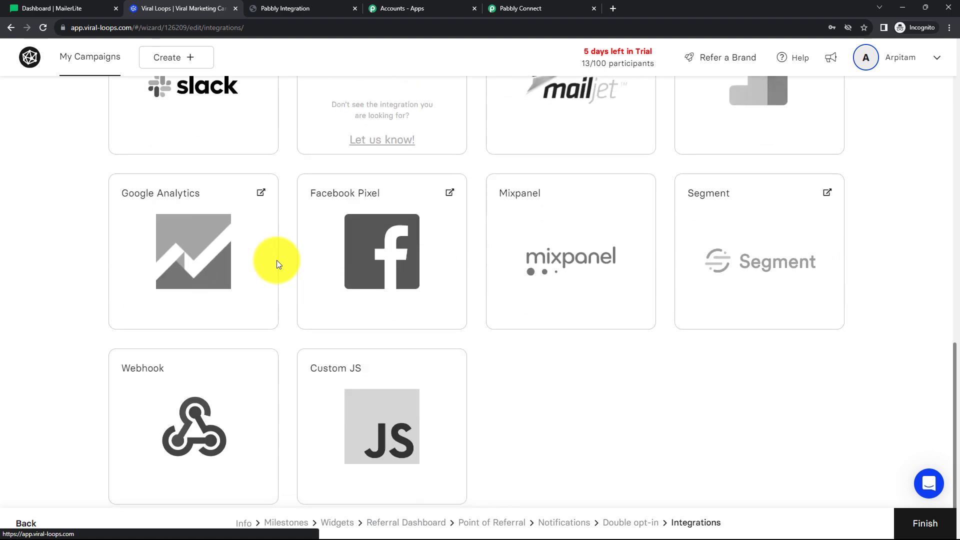
left_click(205, 383)
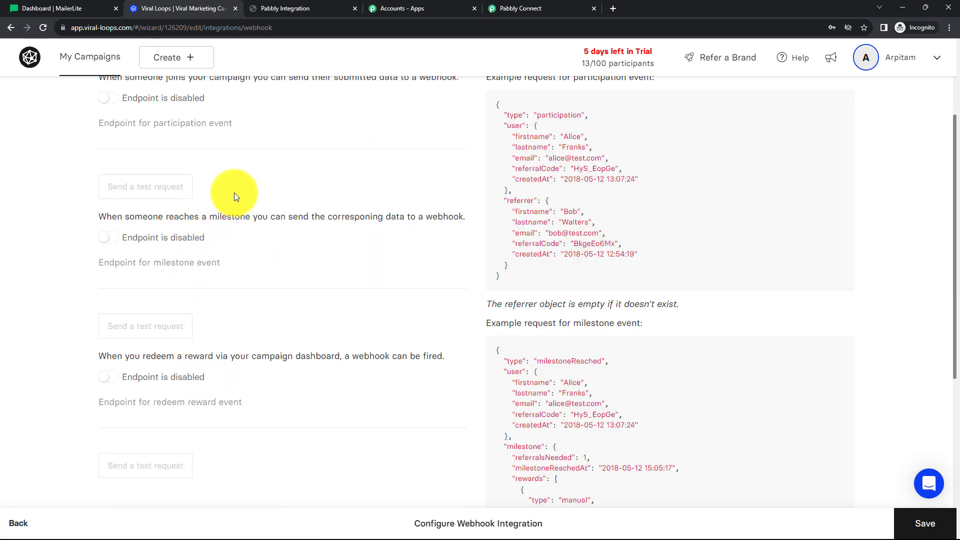
scroll(234, 194, "up", 2)
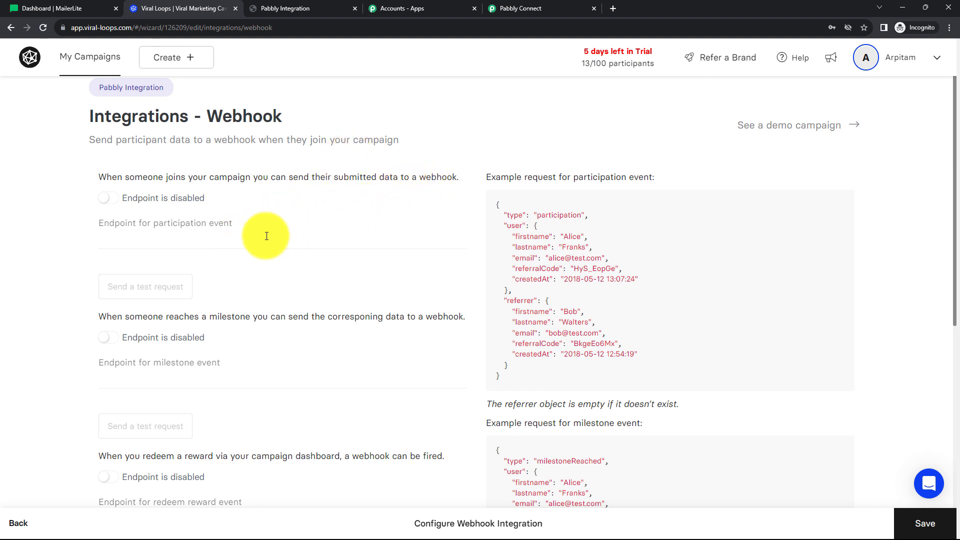
left_click(143, 244)
left_click(506, 5)
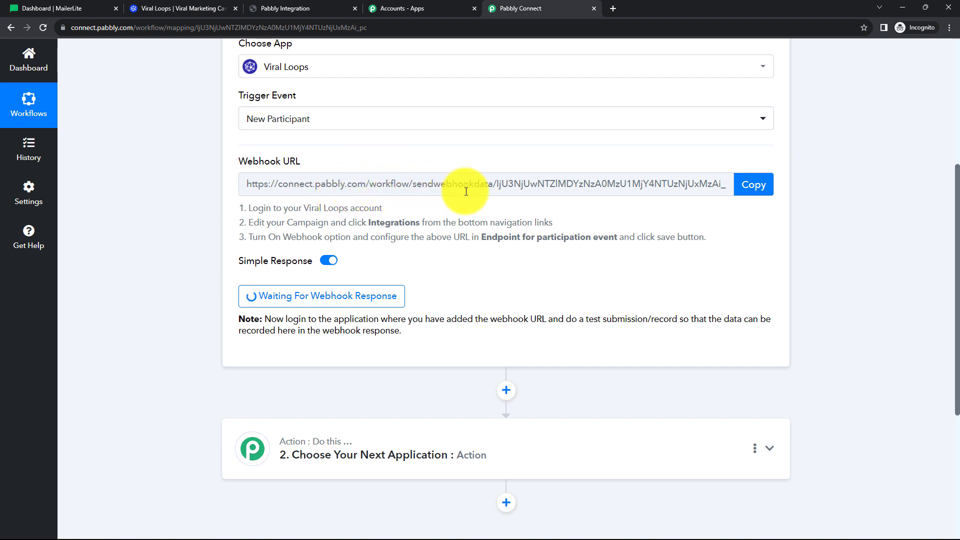
Paste the Pabbly webhook URL as participation endpoint, enable it, save, and return to Pabbly Connect.
left_click(172, 9)
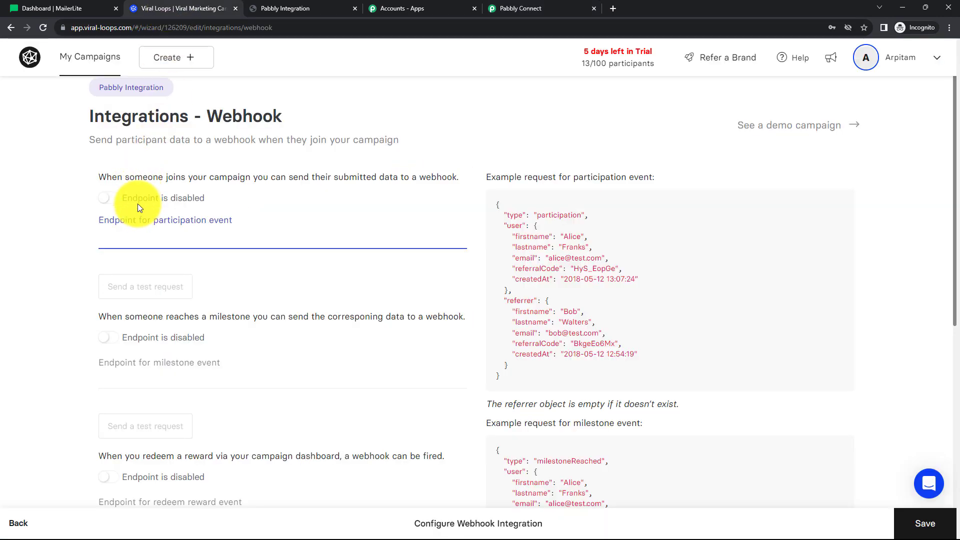
key("ctrl+v")
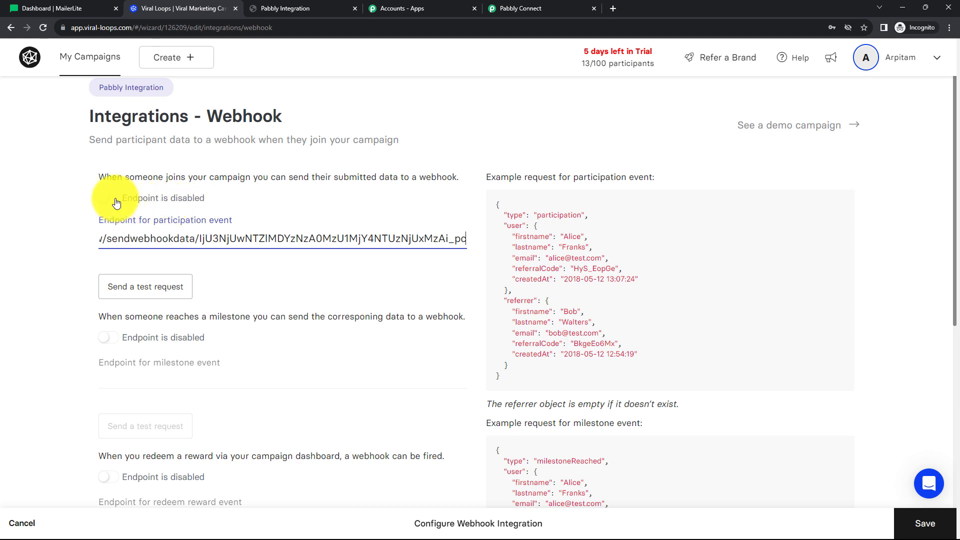
left_click(118, 199)
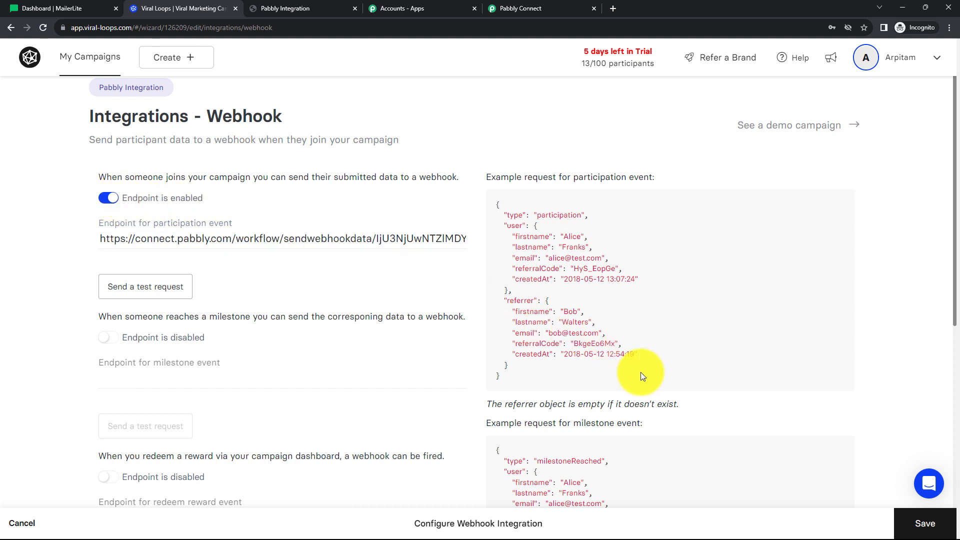
left_click(925, 521)
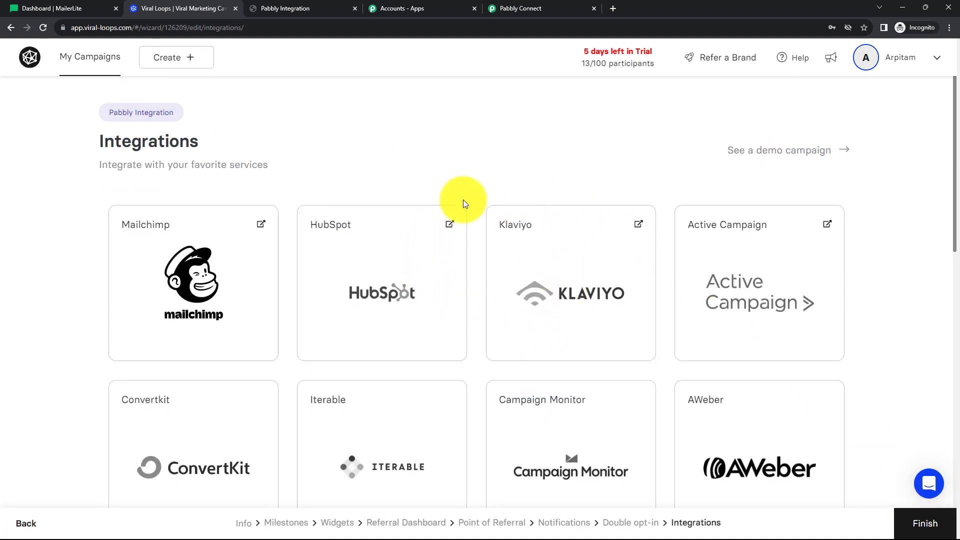
left_click(524, 11)
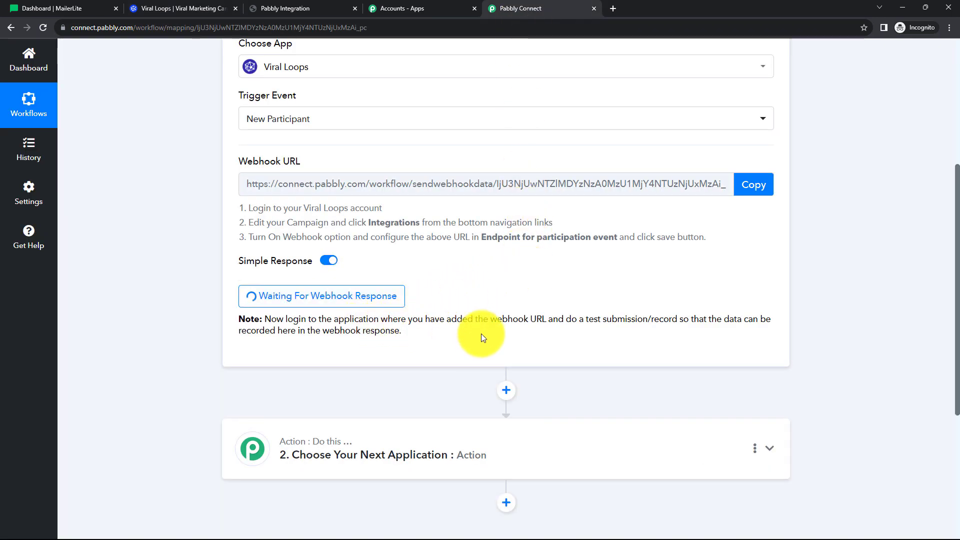
left_click_drag(490, 320, 644, 342)
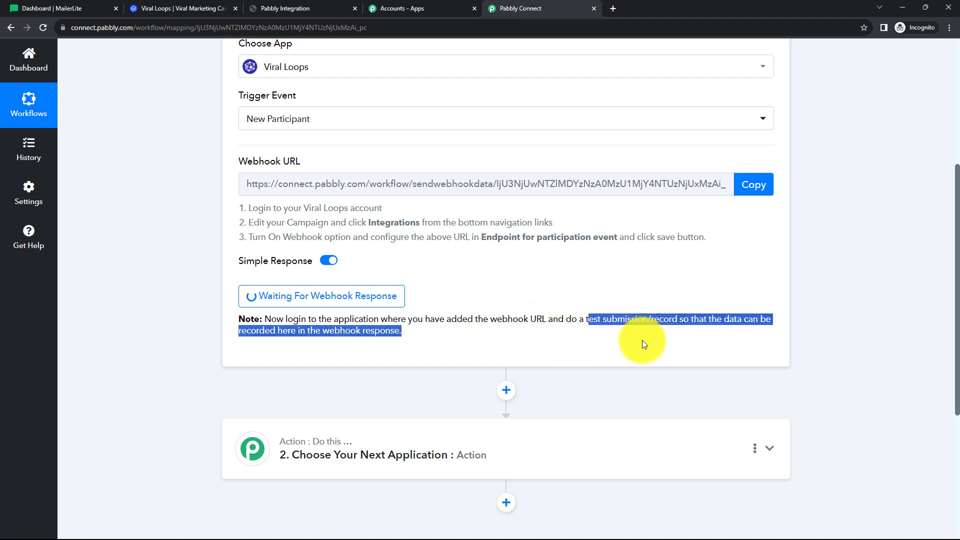
Highlight the note's test submission instruction, then switch to the Viral Loops signup form.
left_click(568, 338)
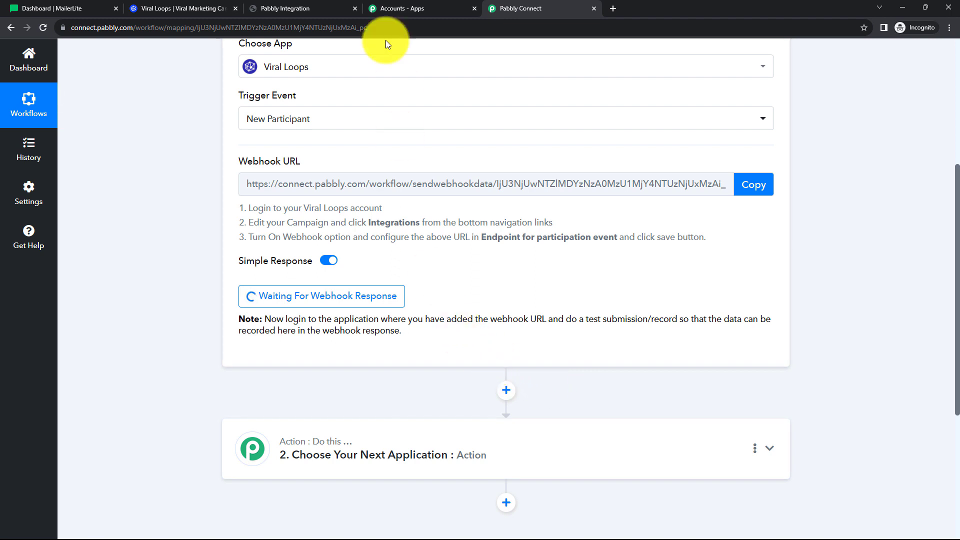
left_click(307, 8)
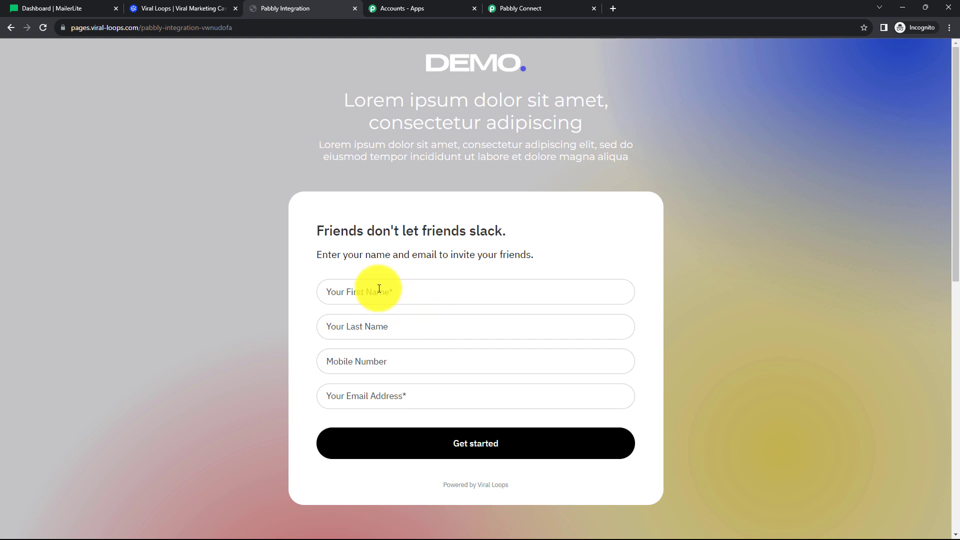
Submit the demo form with a test first and last name, saved mobile number and email address.
left_click(502, 6)
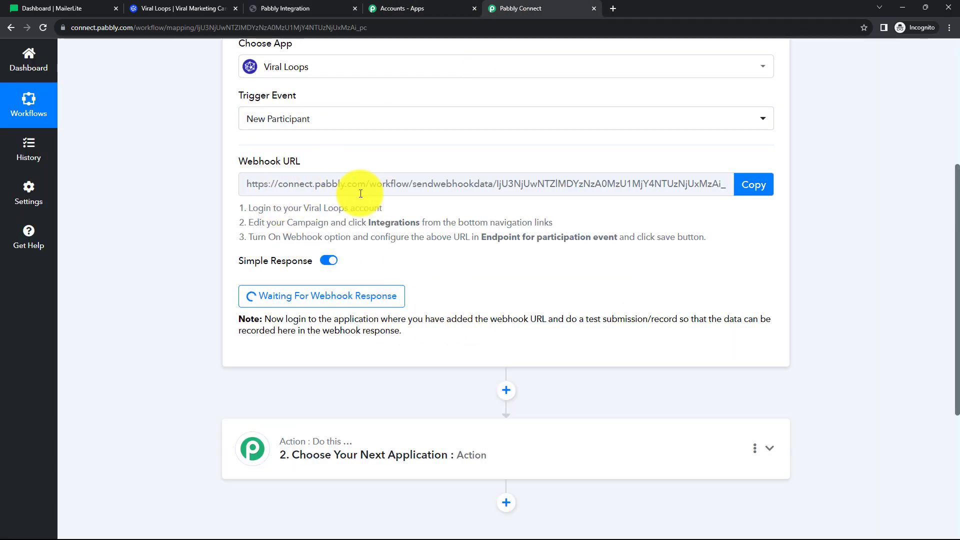
left_click(291, 12)
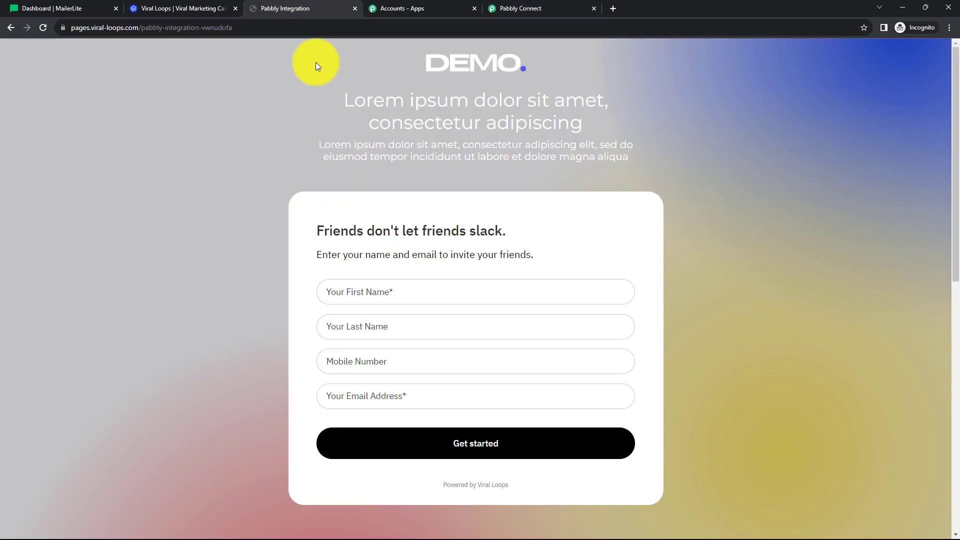
left_click(378, 297)
type("Rio")
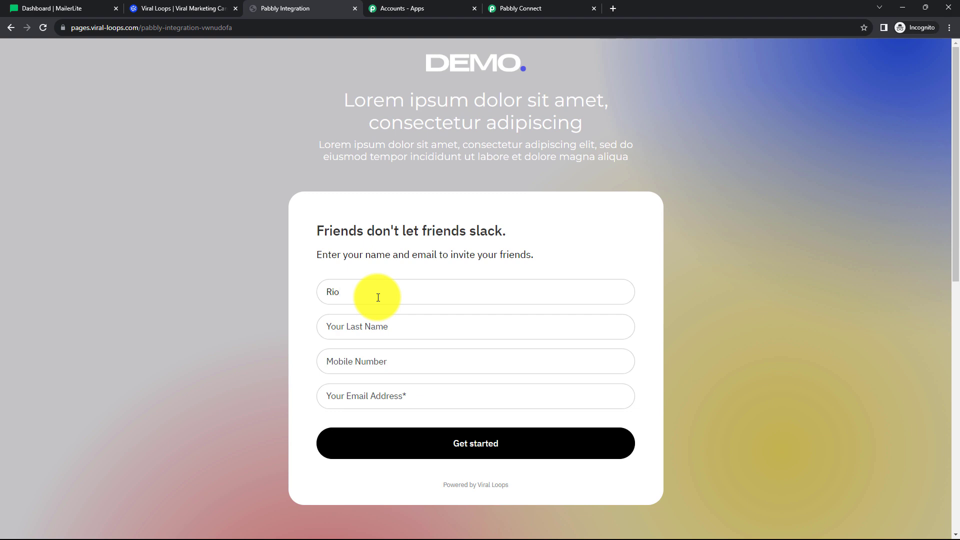
left_click(343, 328)
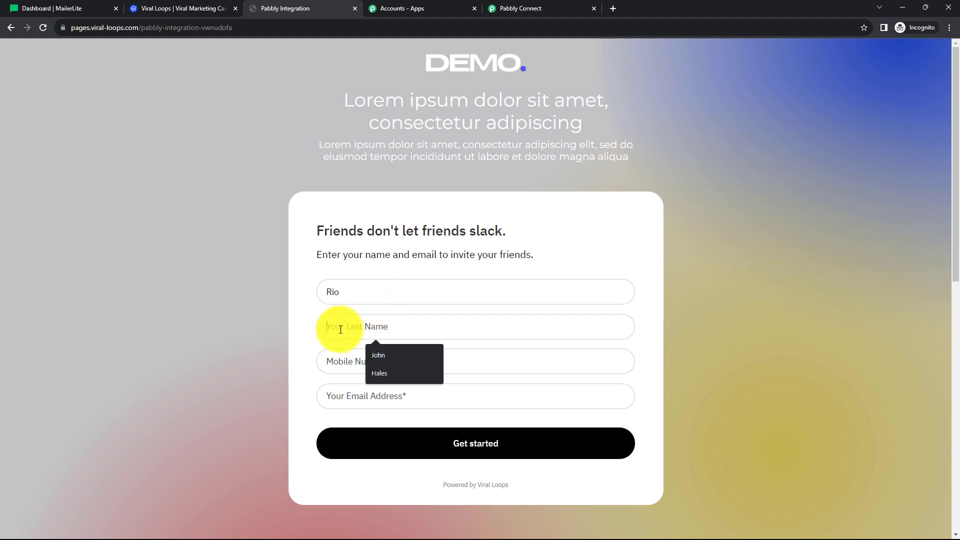
type("John")
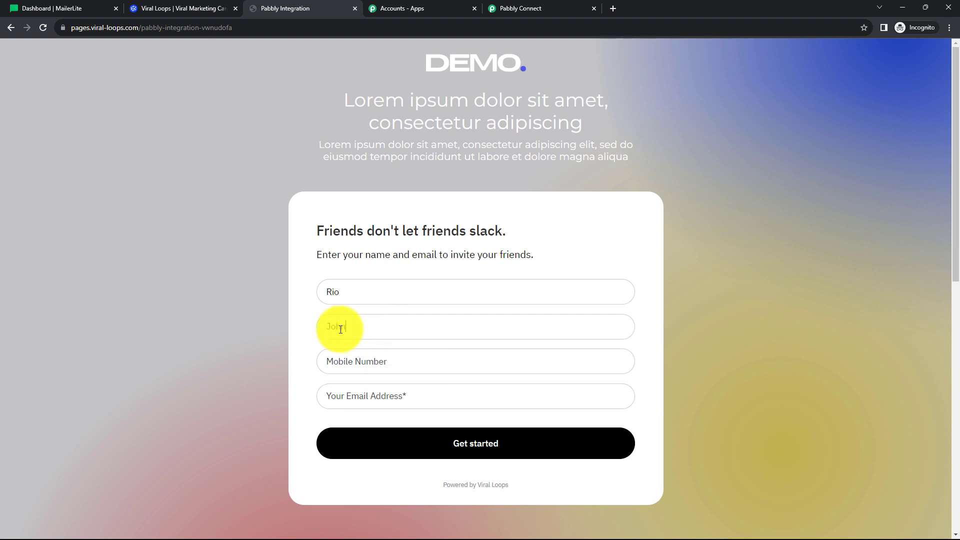
left_click(341, 360)
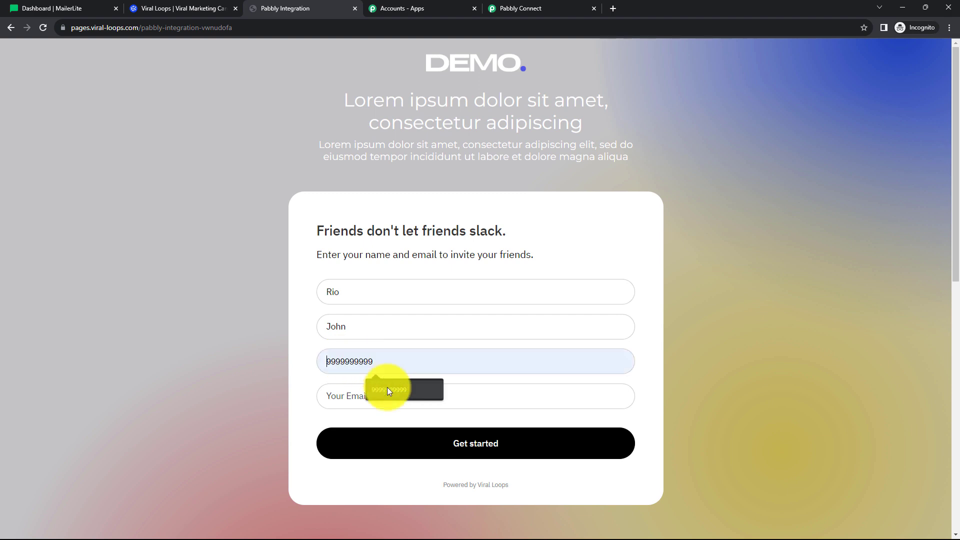
left_click(387, 389)
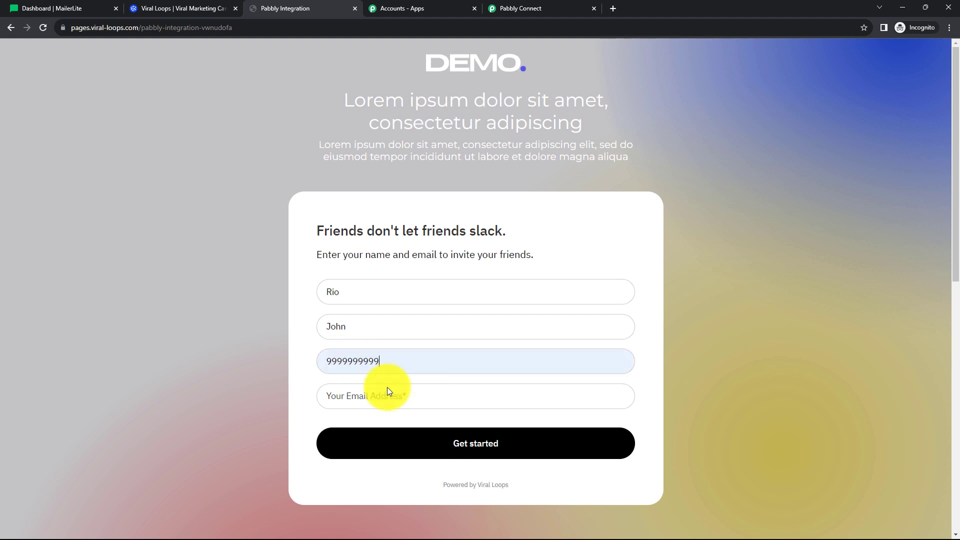
left_click(347, 398)
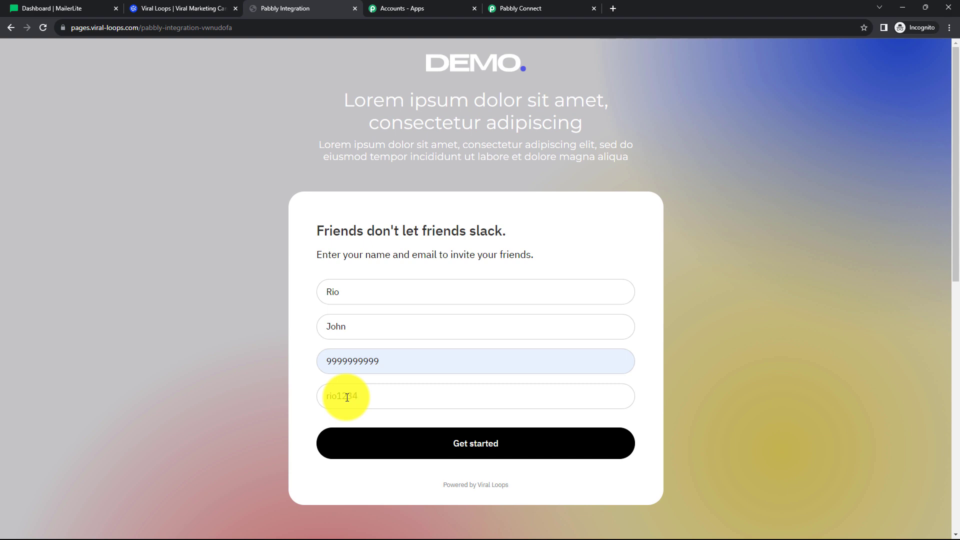
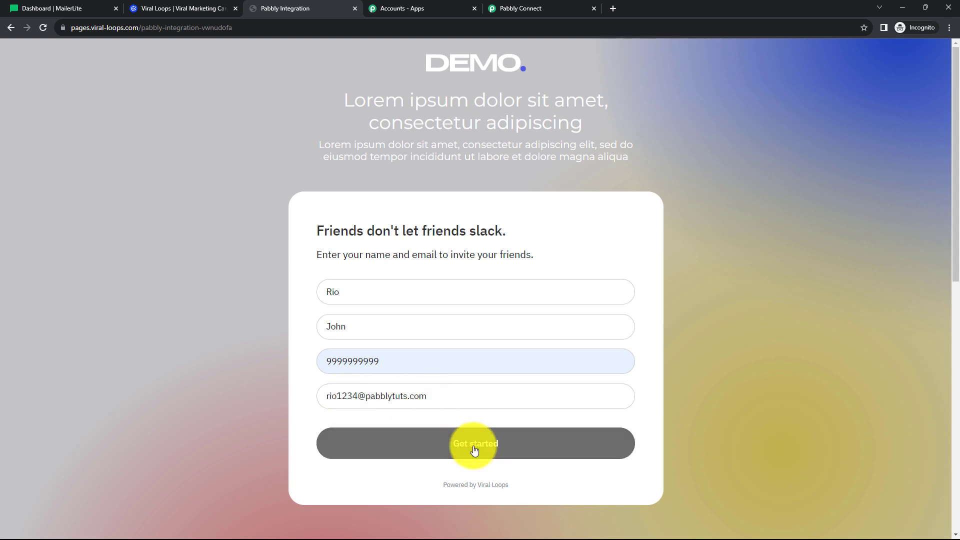
left_click(474, 450)
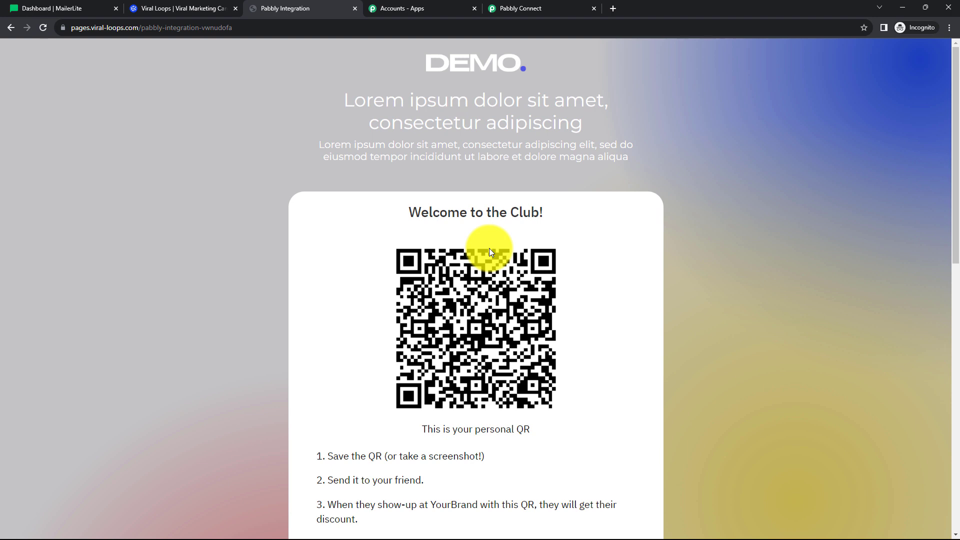
Inspect the captured first name, last name, email and mobile number in the webhook response.
left_click(515, 6)
scroll(581, 279, "down", 4)
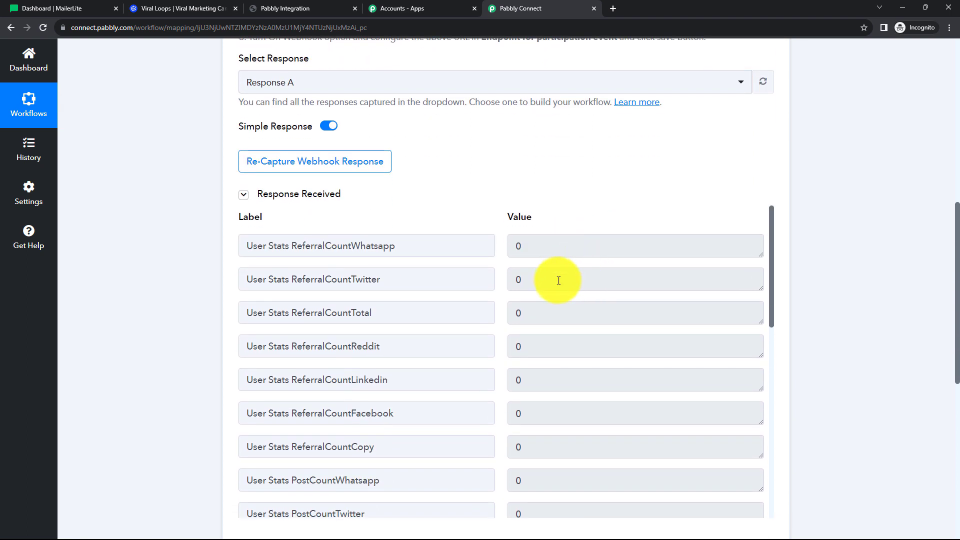
scroll(559, 281, "down", 10)
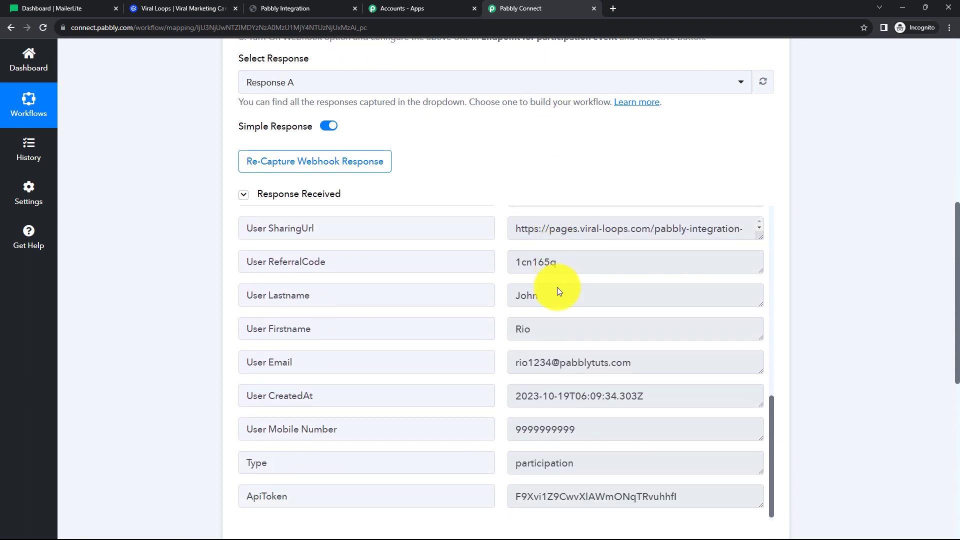
left_click(542, 328)
double_click(523, 328)
double_click(526, 299)
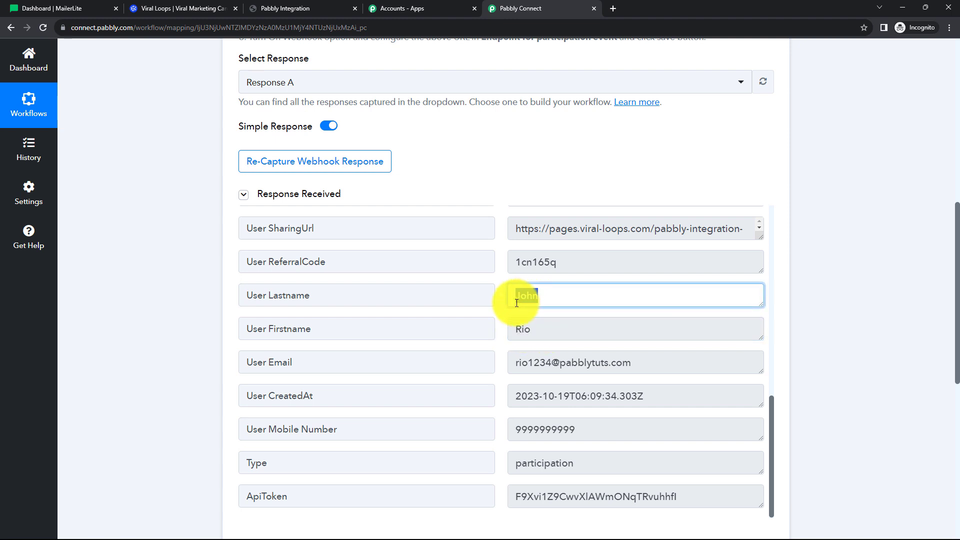
left_click_drag(650, 360, 521, 365)
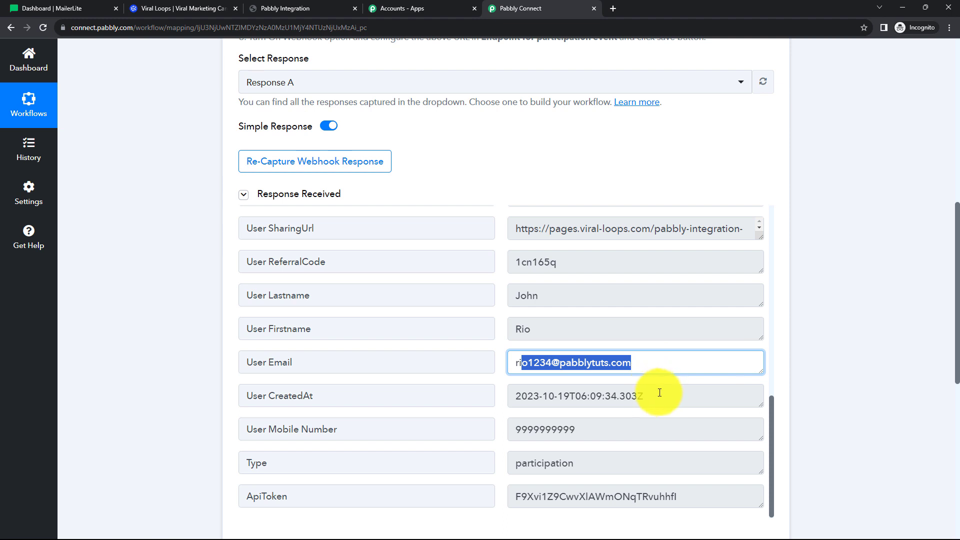
left_click_drag(664, 394, 528, 395)
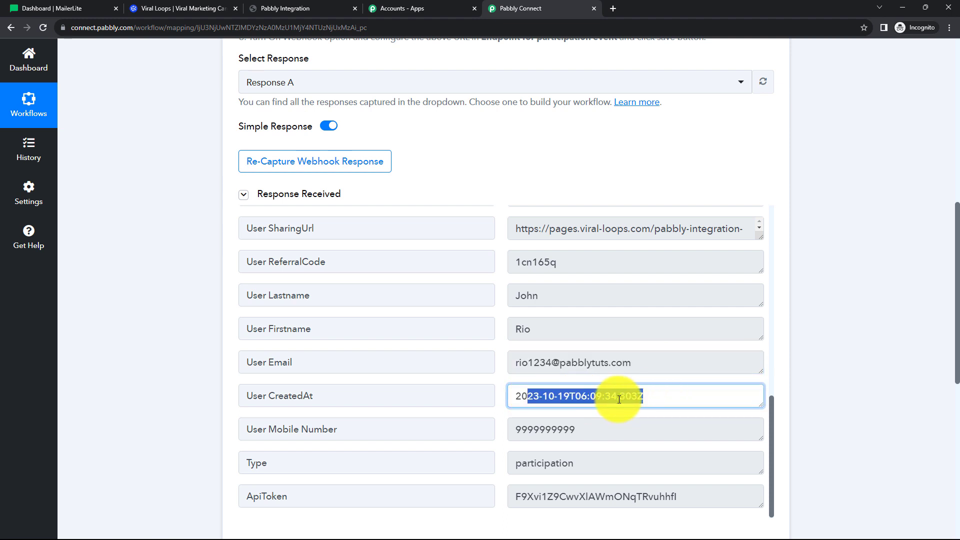
scroll(587, 397, "down", 1)
left_click_drag(585, 379, 497, 379)
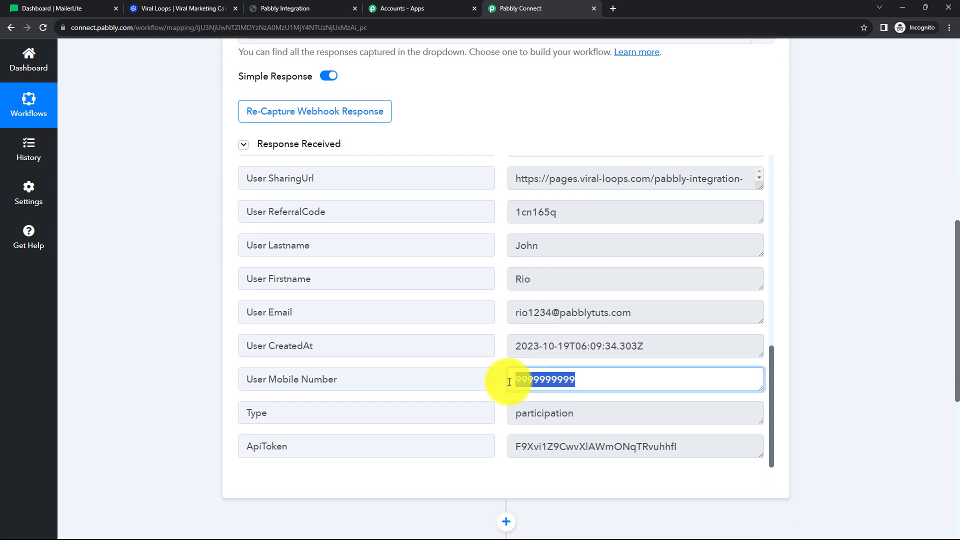
left_click_drag(596, 417, 515, 413)
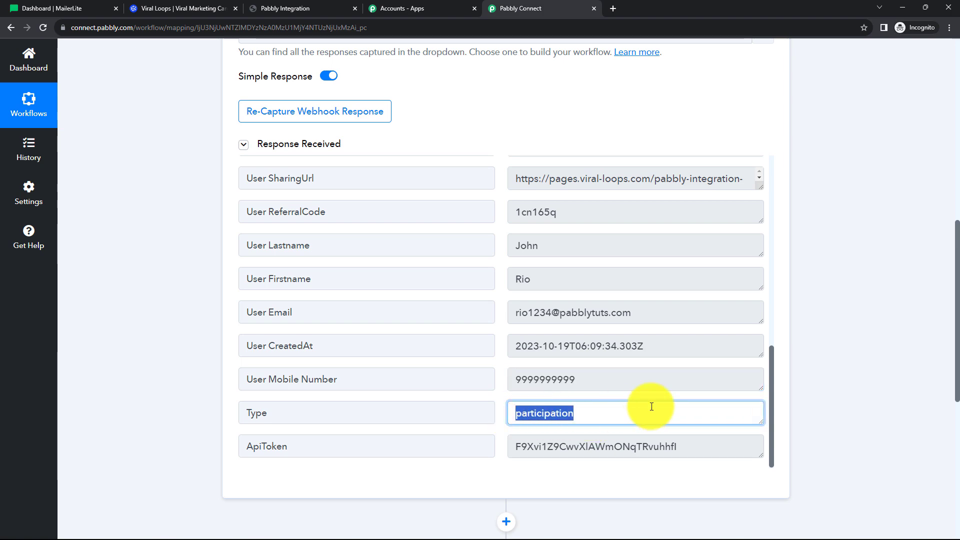
Collapse the Viral Loops New Participant trigger step.
scroll(640, 380, "down", 1)
scroll(628, 342, "up", 3)
scroll(601, 298, "up", 3)
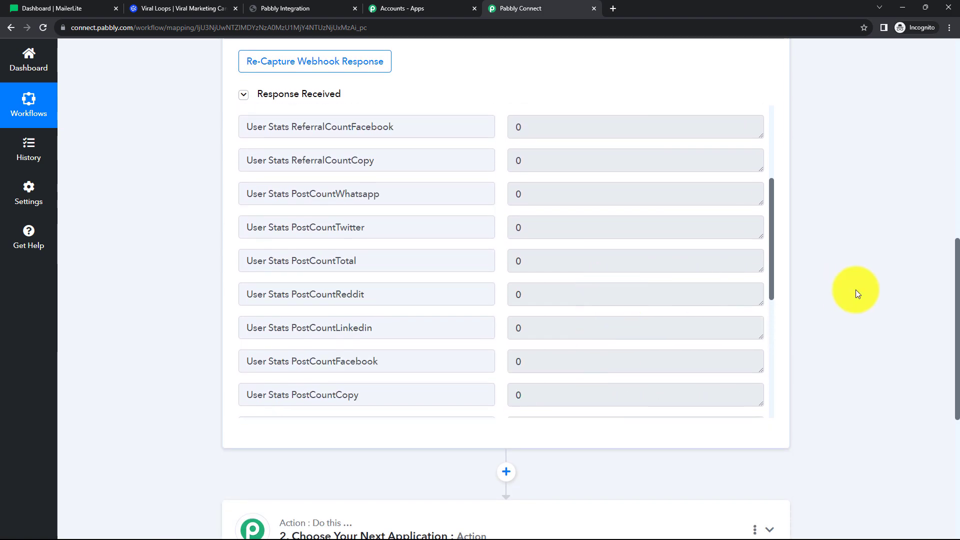
scroll(856, 290, "up", 10)
scroll(857, 289, "up", 2)
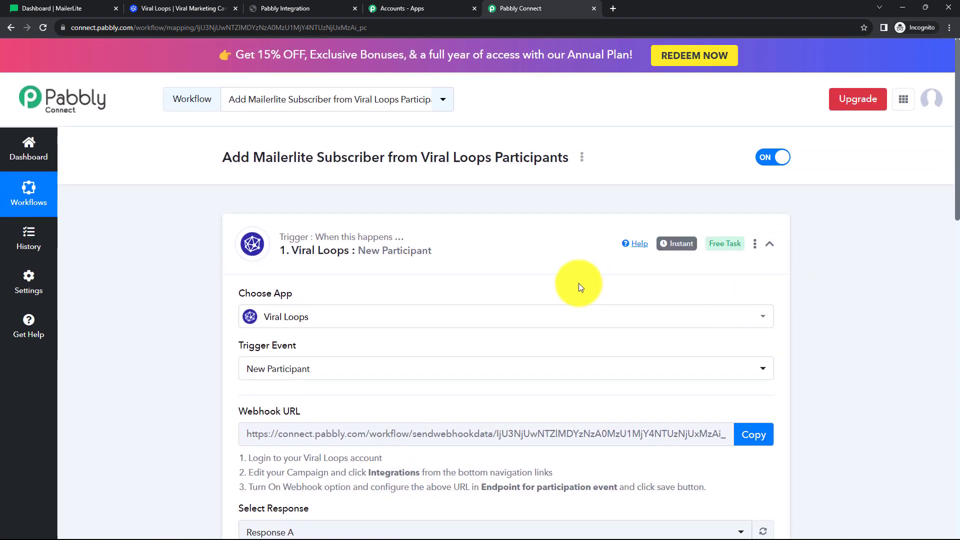
left_click(510, 253)
scroll(452, 172, "up", 1)
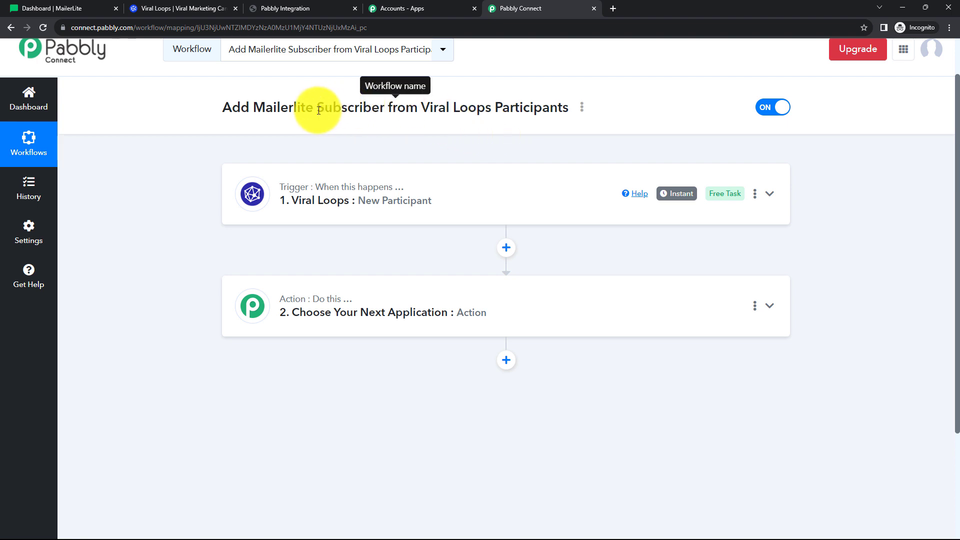
Set the action app to MailerLite Classic with event Add or Update Subscriber in the Group.
left_click_drag(317, 107, 383, 118)
left_click(364, 132)
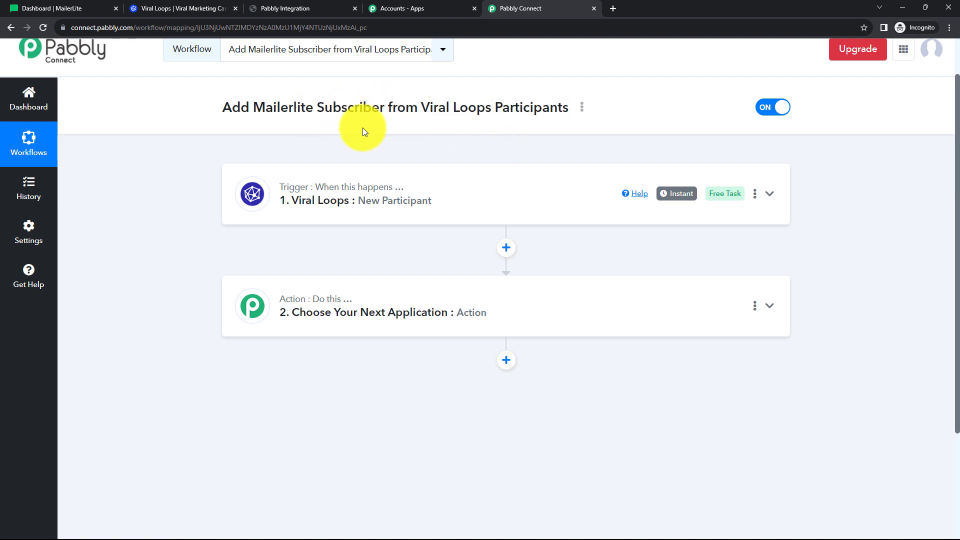
left_click(404, 308)
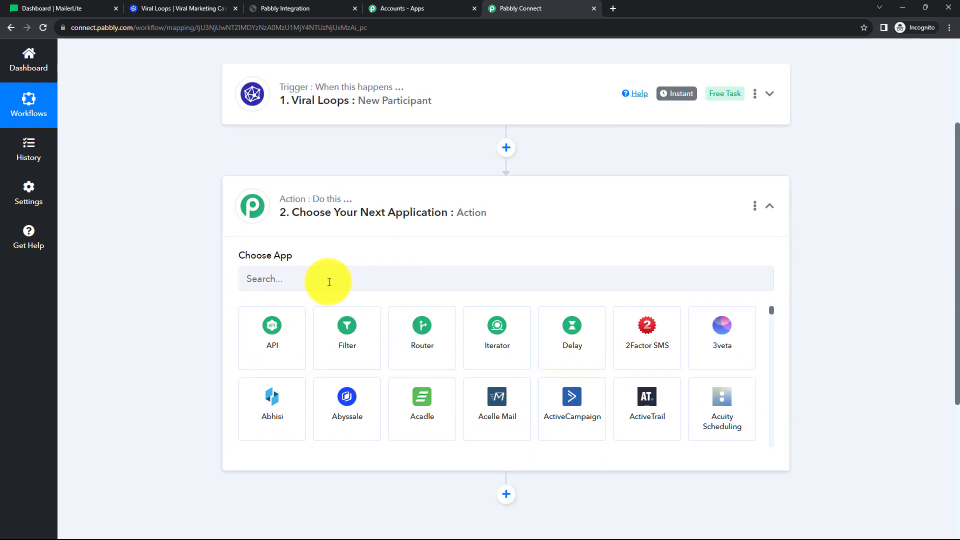
left_click(329, 280)
type("Mailer")
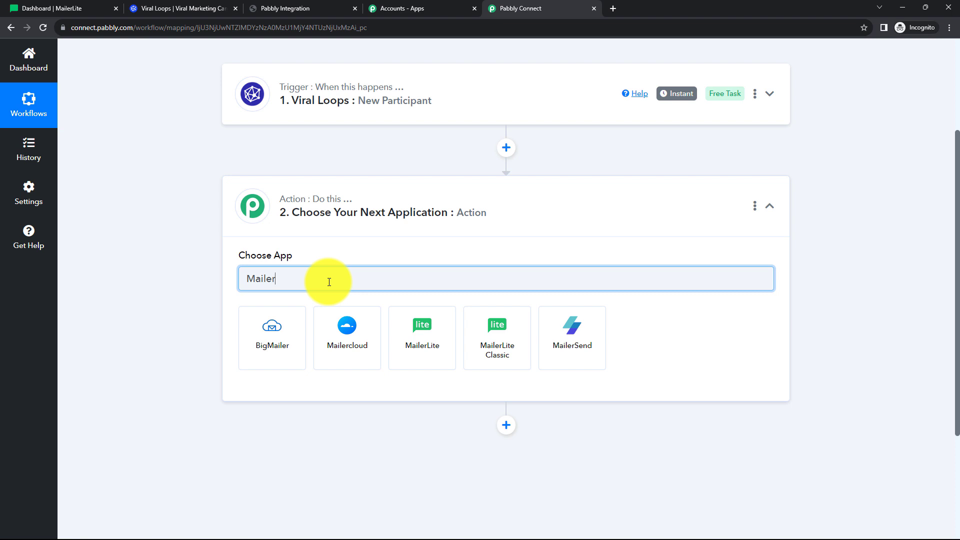
left_click(487, 335)
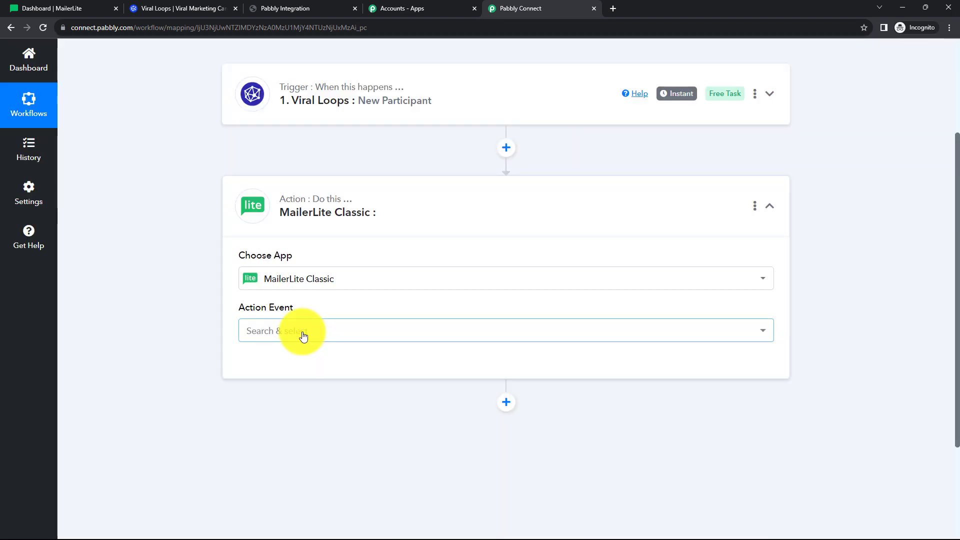
left_click(302, 332)
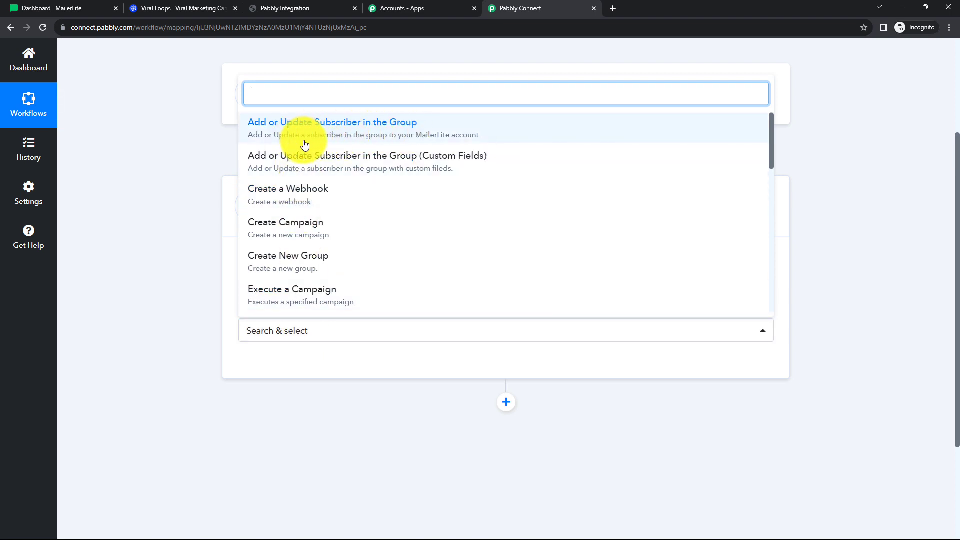
left_click(367, 130)
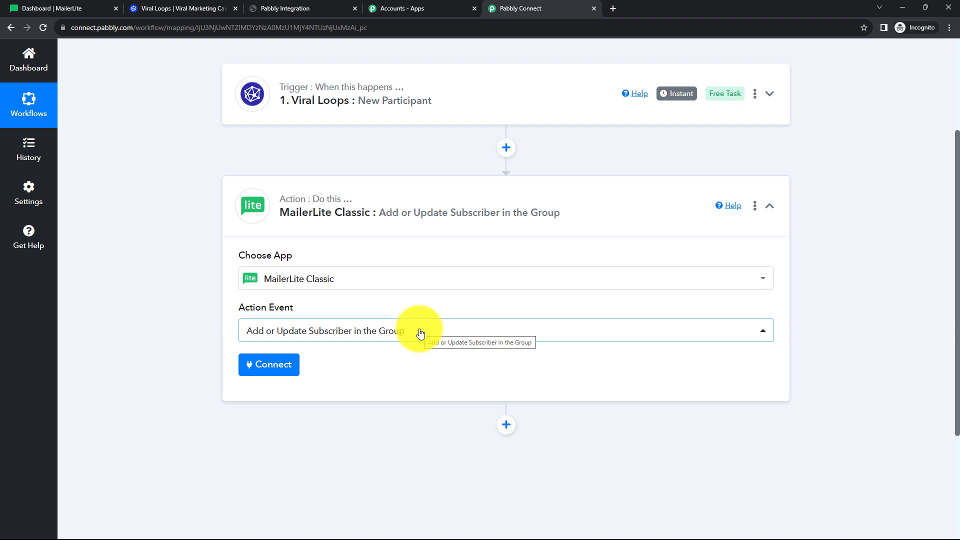
scroll(406, 293, "down", 1)
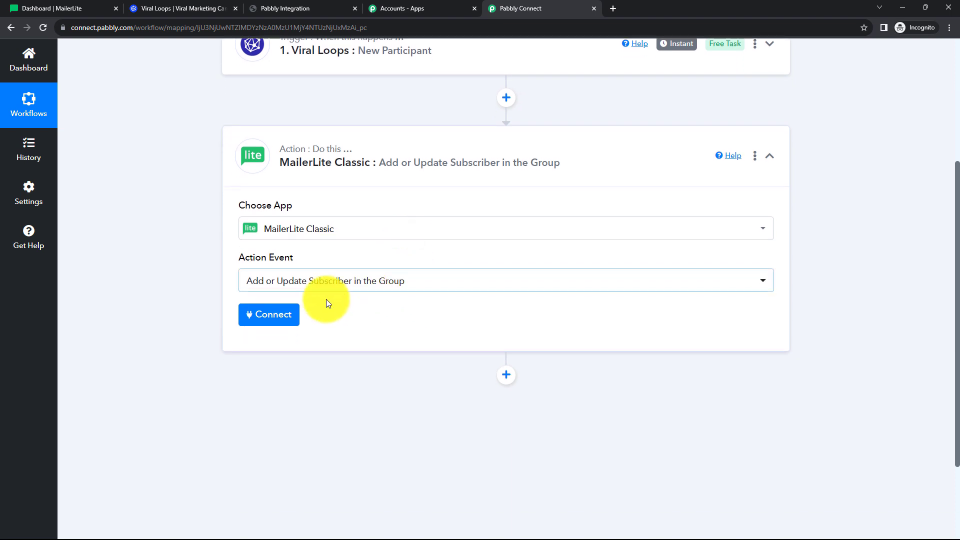
Authorise the MailerLite Classic action with a new connection using the MailerLite Developer API key.
left_click(279, 315)
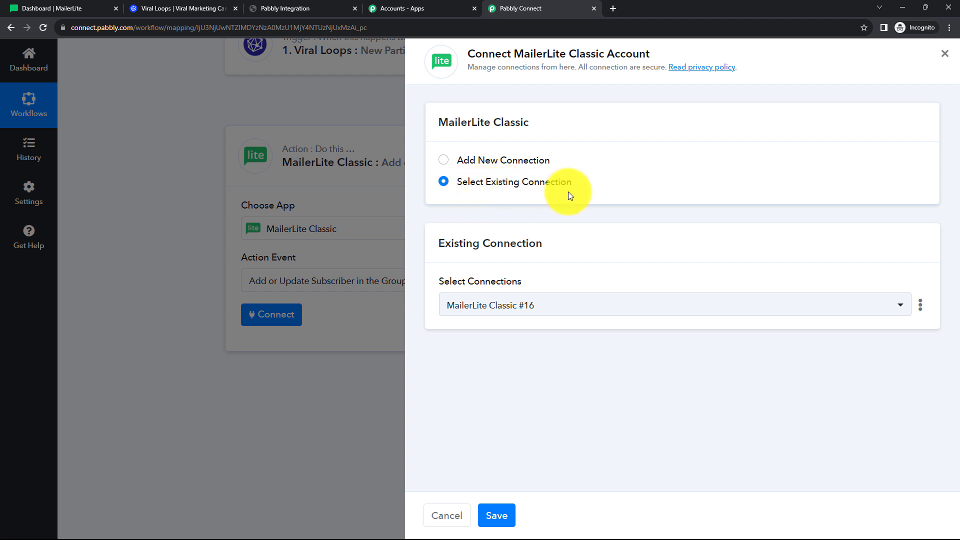
left_click(532, 307)
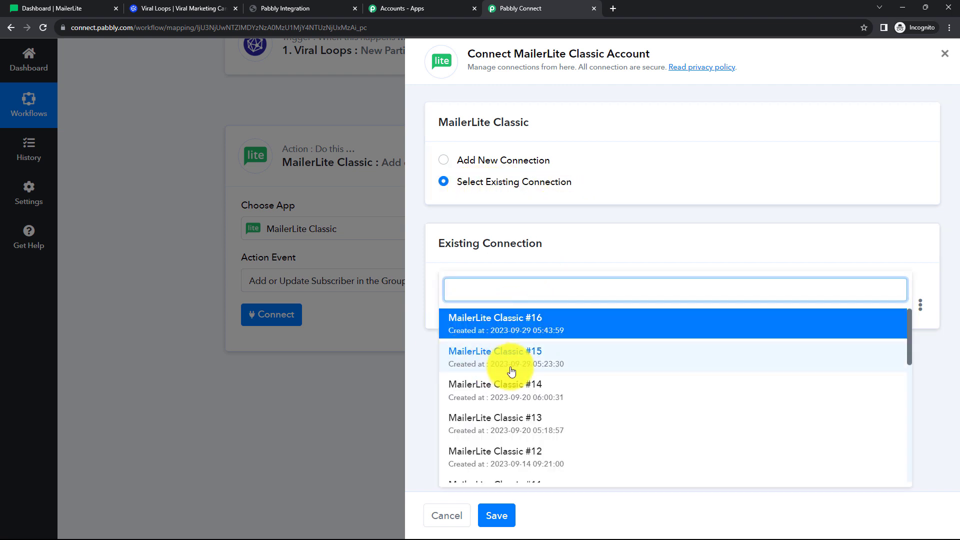
left_click(424, 369)
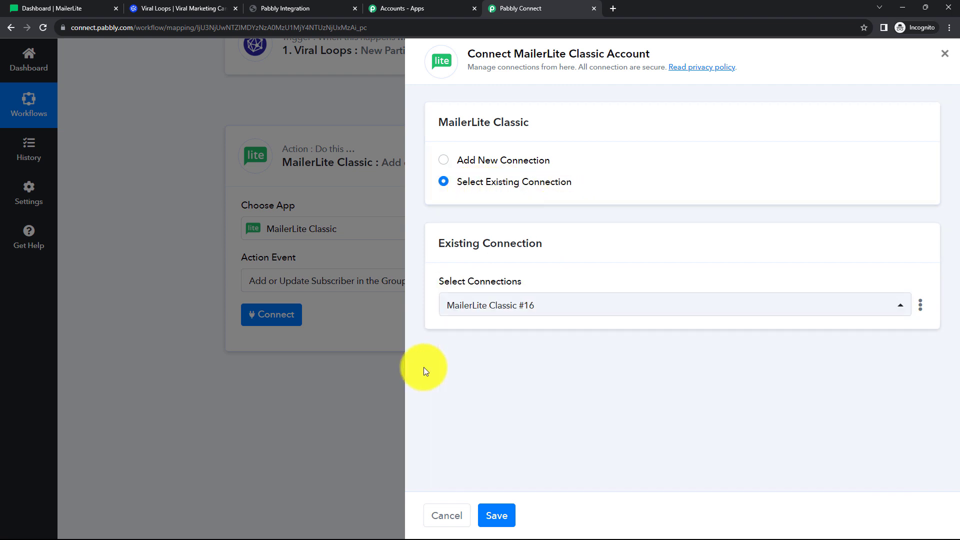
left_click(443, 163)
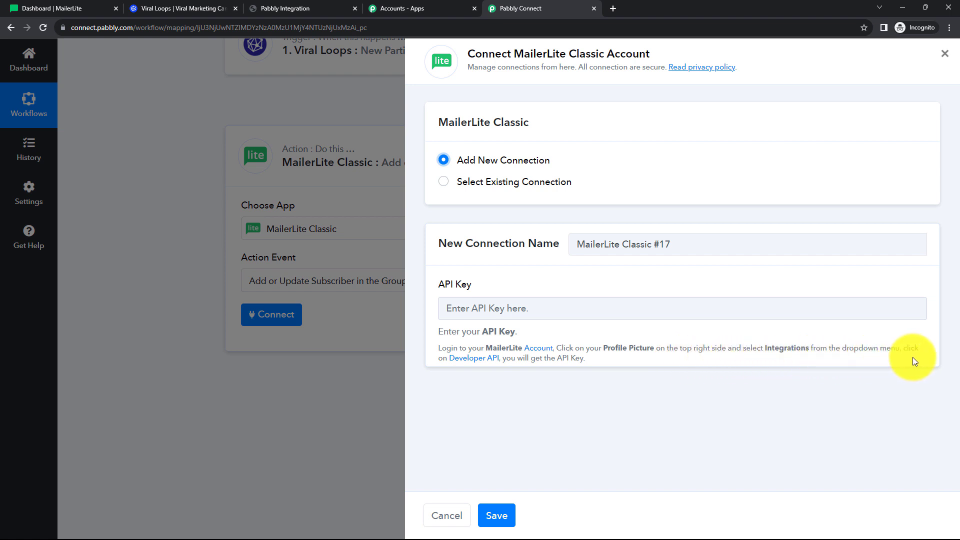
left_click(466, 361)
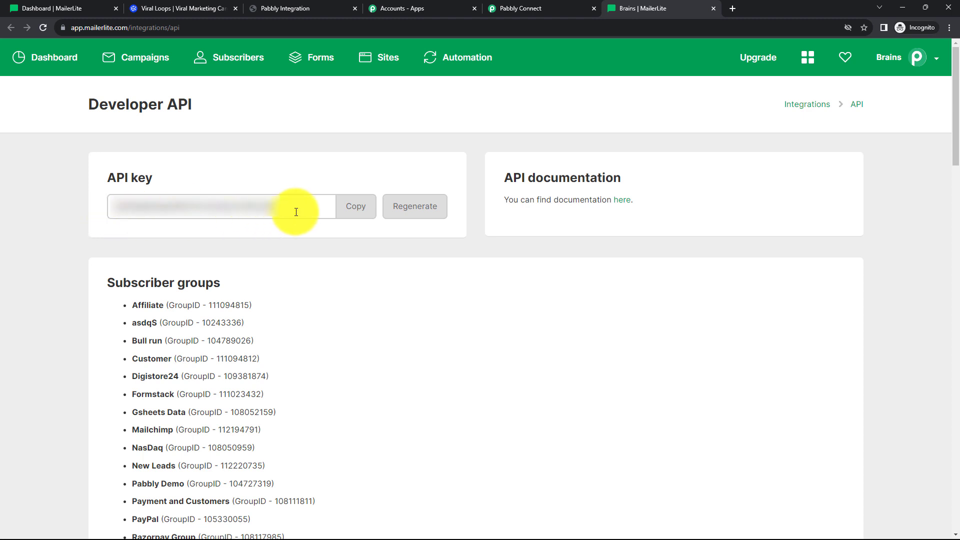
left_click(350, 214)
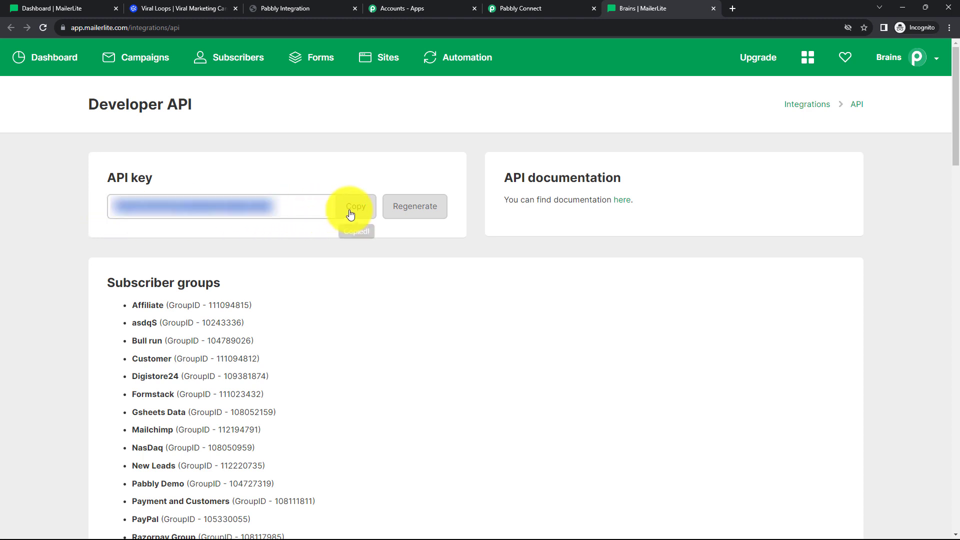
left_click(516, 13)
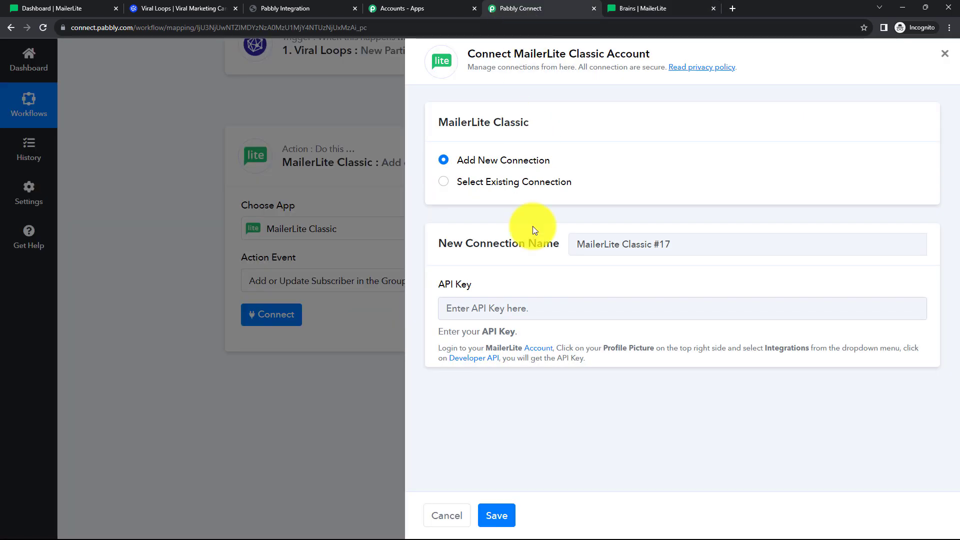
right_click(455, 307)
left_click(484, 382)
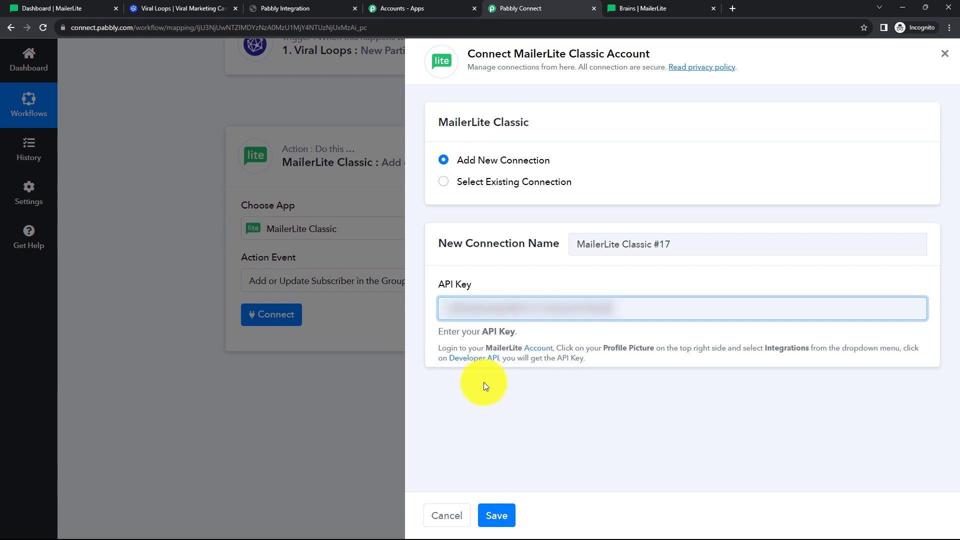
left_click(494, 522)
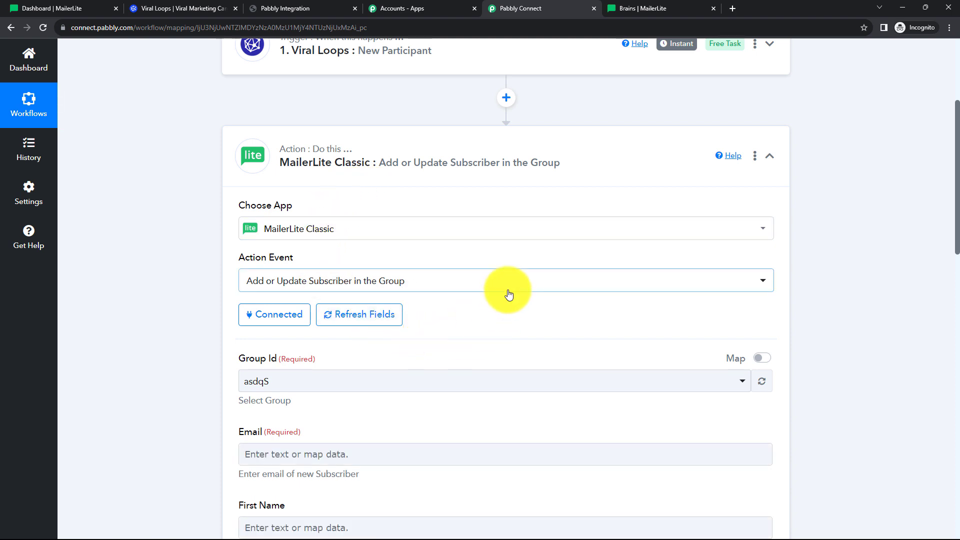
Pick 'Testing' from the Group Id dropdown of the MailerLite Classic action.
scroll(506, 290, "down", 2)
scroll(508, 295, "down", 2)
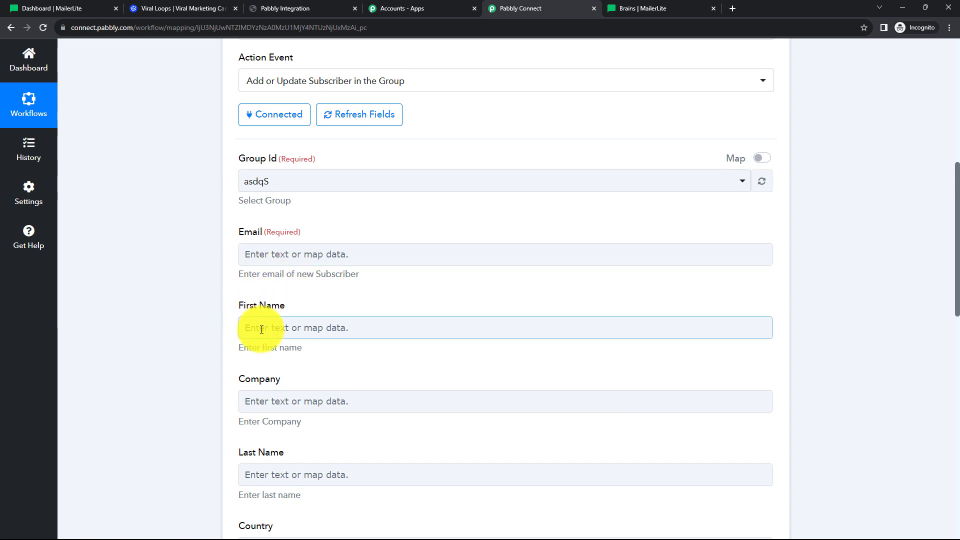
scroll(299, 389, "down", 1)
scroll(299, 389, "down", 6)
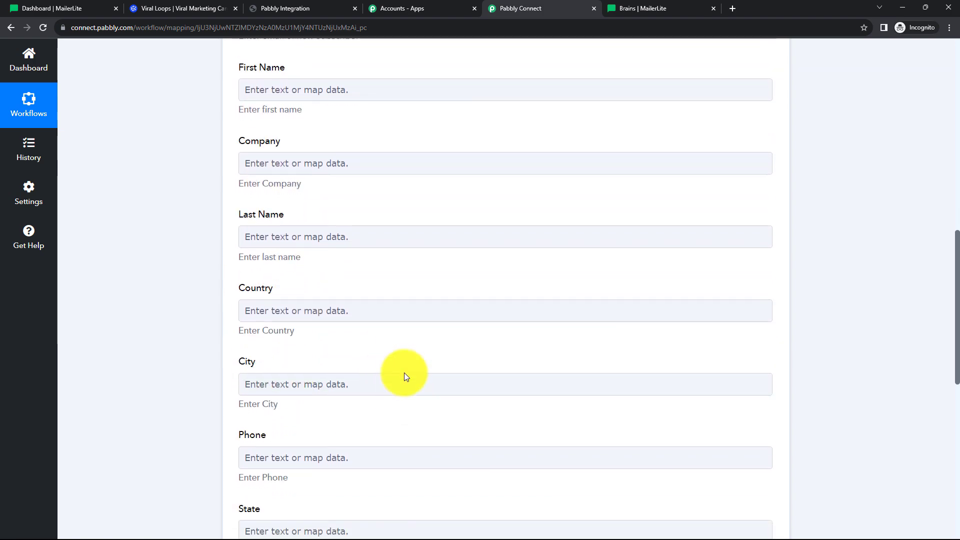
scroll(406, 338, "up", 8)
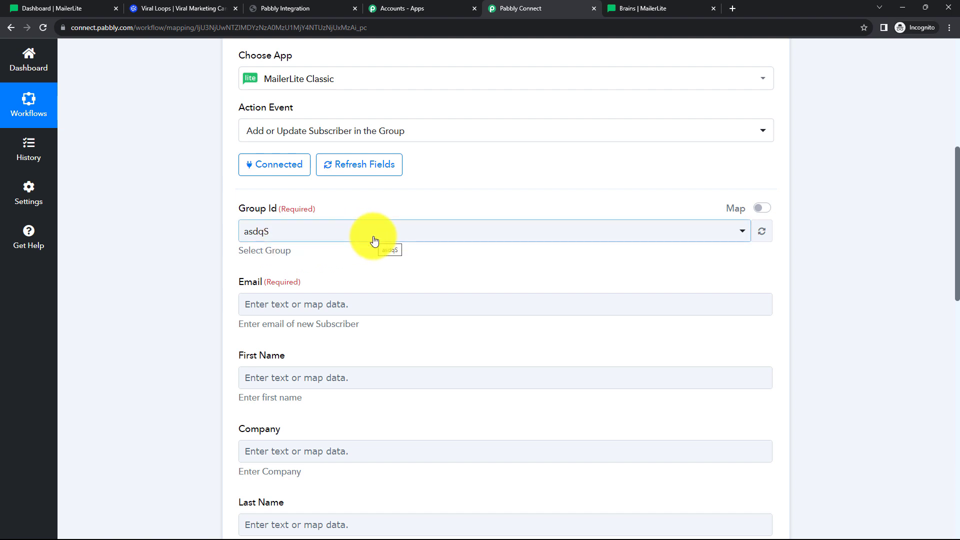
left_click(743, 234)
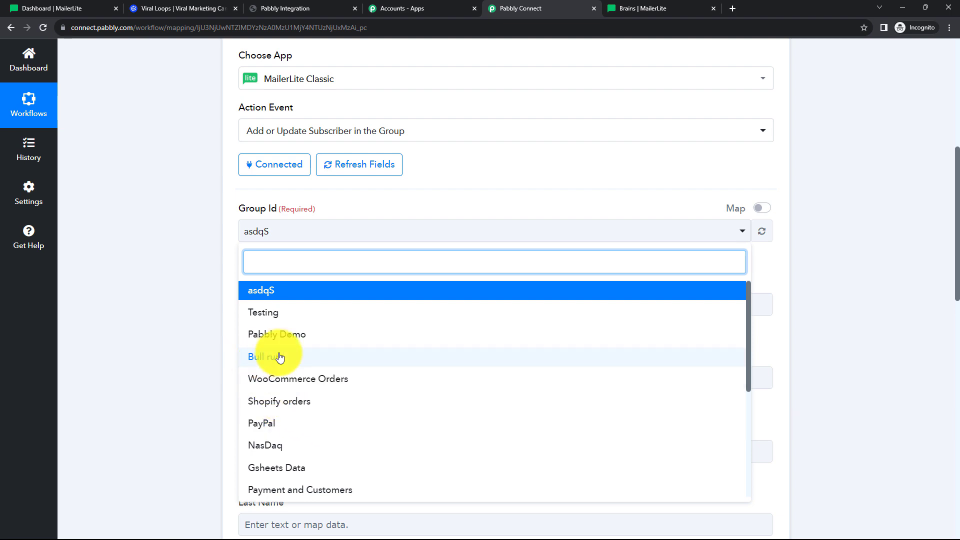
scroll(270, 357, "down", 1)
scroll(279, 359, "down", 2)
scroll(278, 360, "up", 3)
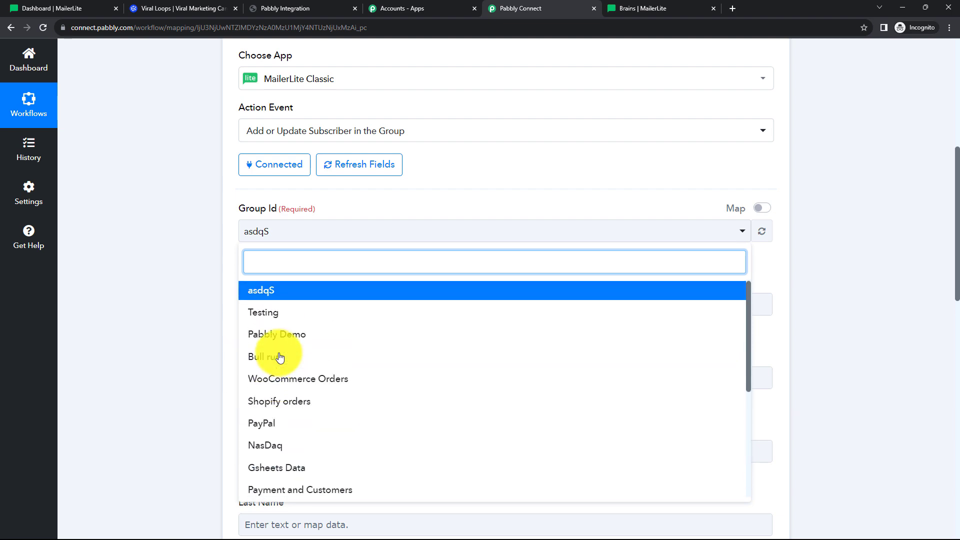
left_click(272, 323)
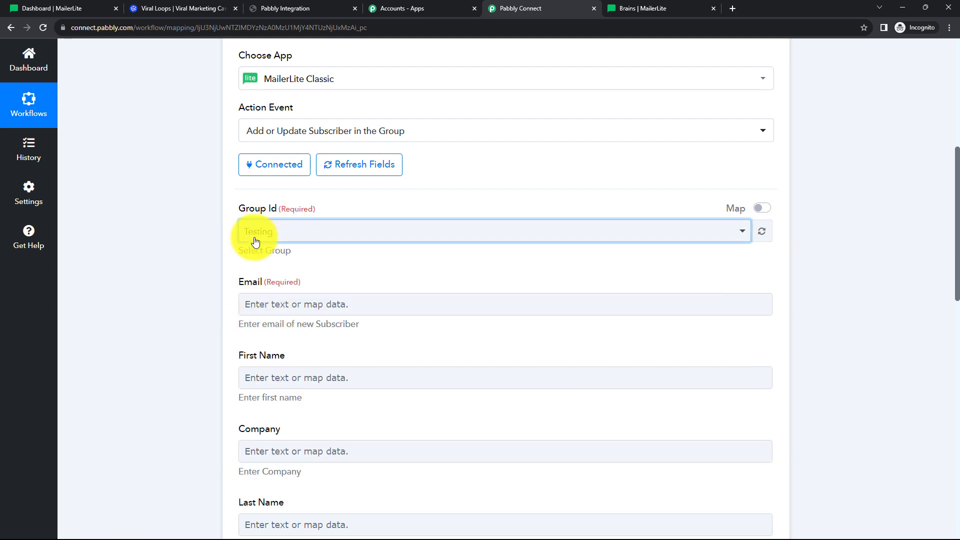
left_click(197, 286)
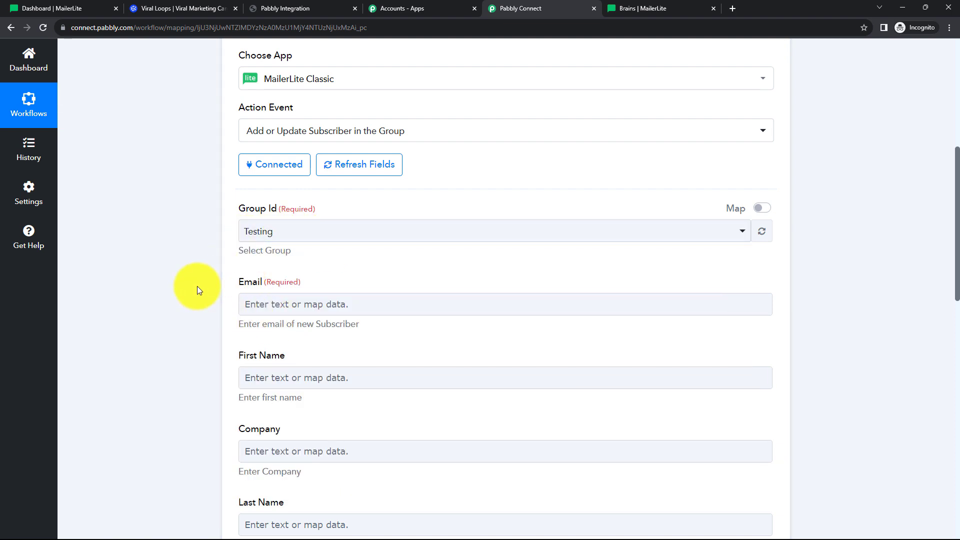
scroll(197, 286, "down", 2)
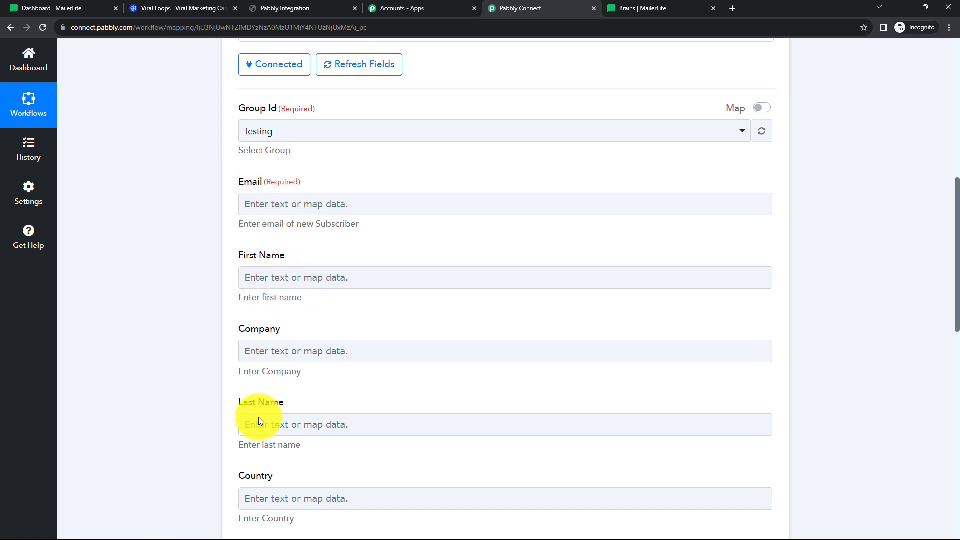
scroll(300, 420, "down", 3)
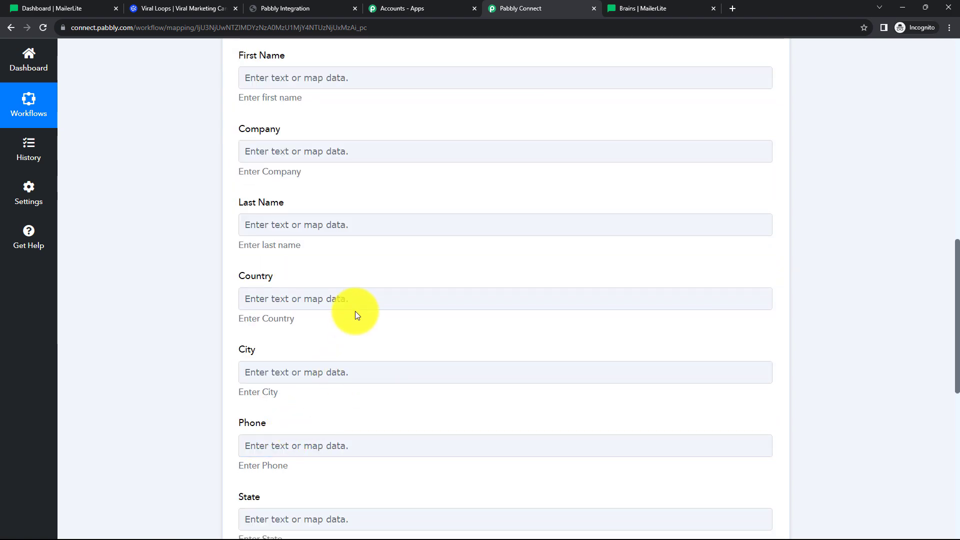
scroll(355, 312, "up", 8)
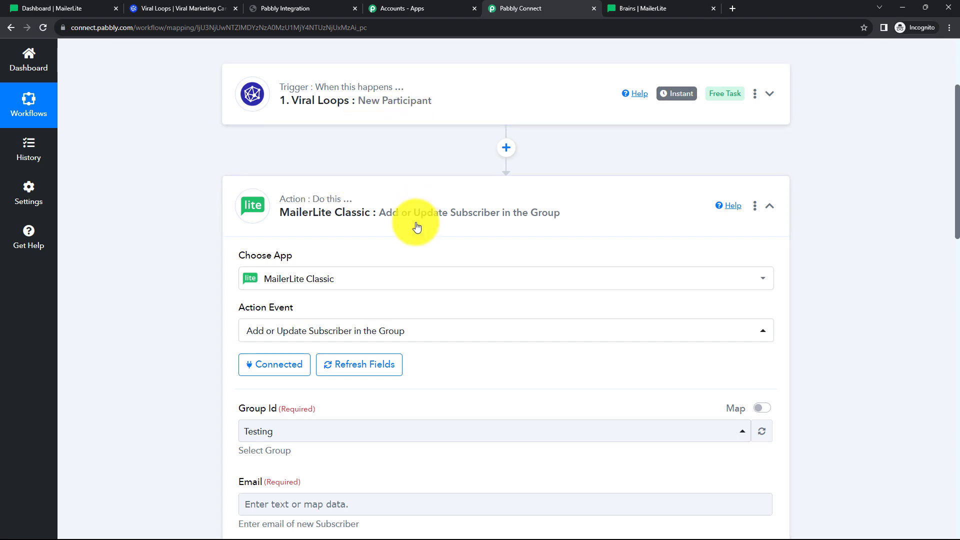
left_click(415, 123)
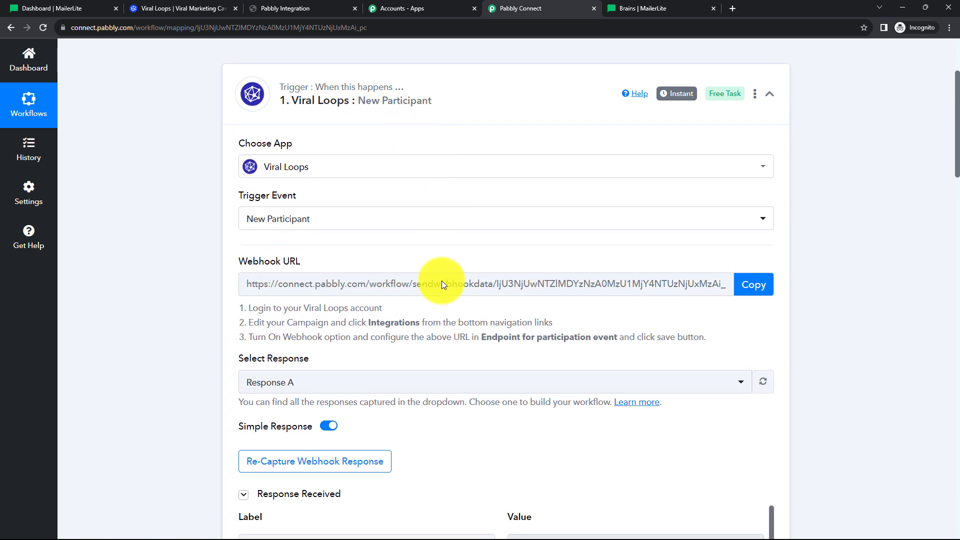
scroll(442, 300, "down", 10)
scroll(438, 312, "down", 4)
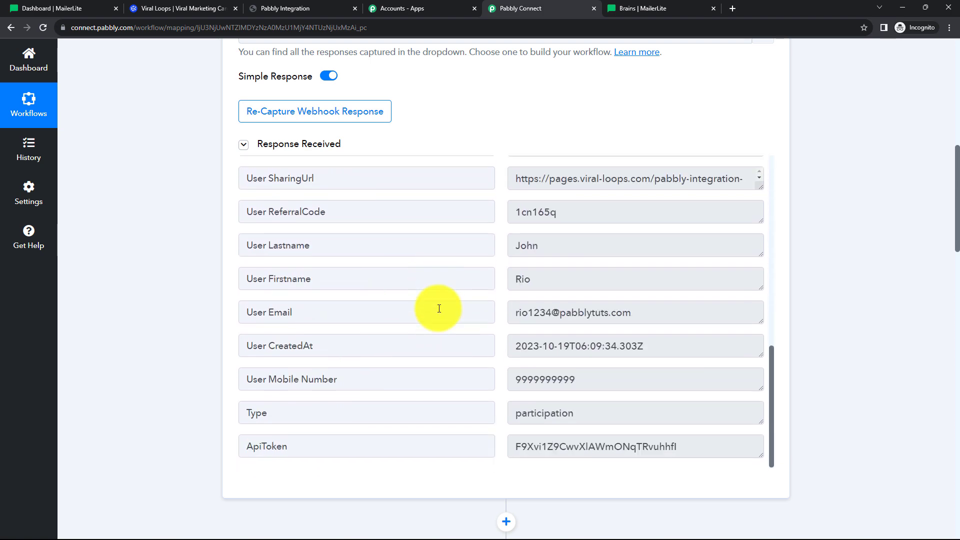
scroll(184, 241, "up", 7)
scroll(185, 241, "up", 3)
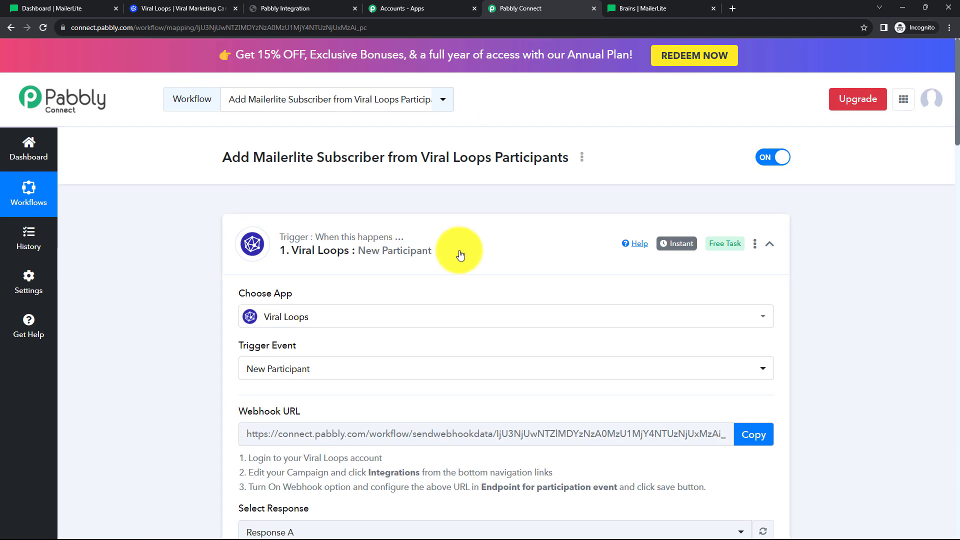
left_click(470, 242)
scroll(472, 243, "down", 3)
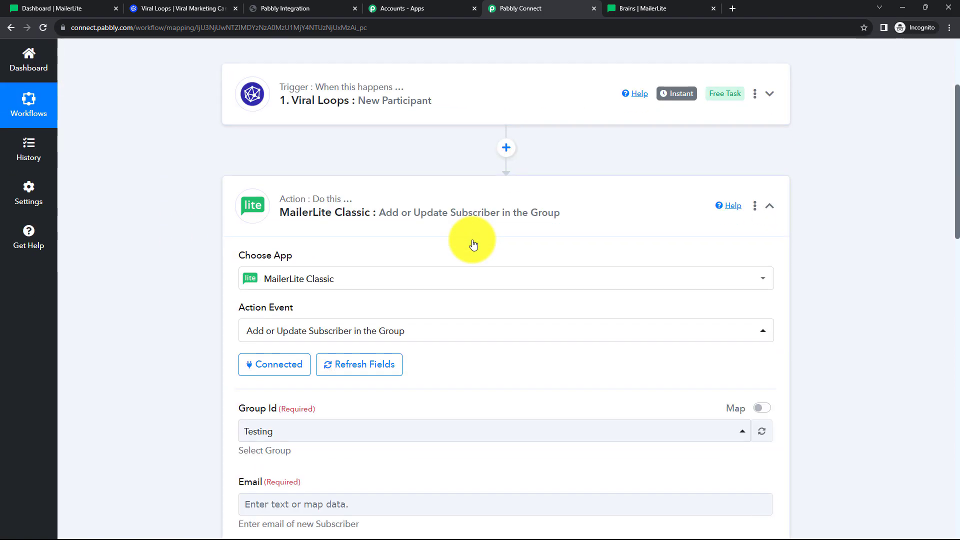
scroll(473, 244, "down", 5)
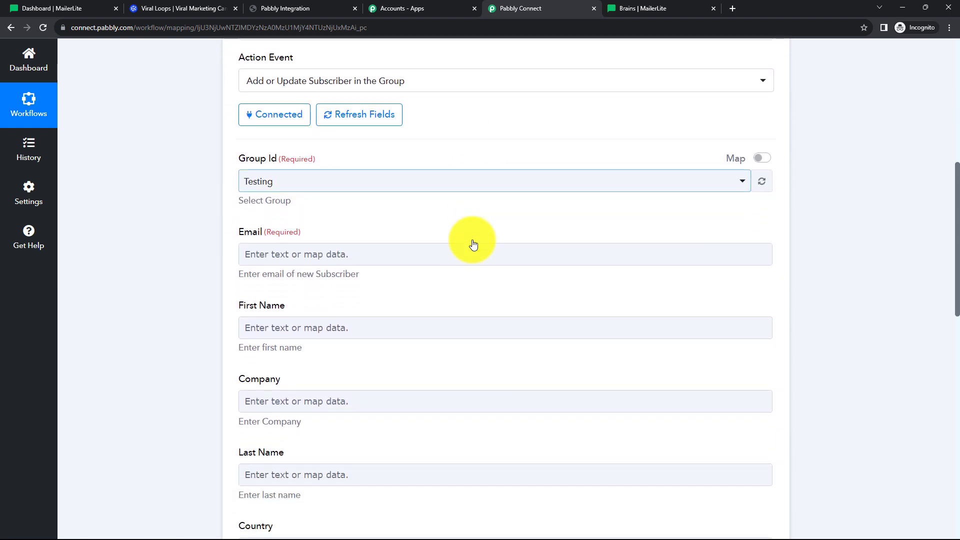
left_click(308, 256)
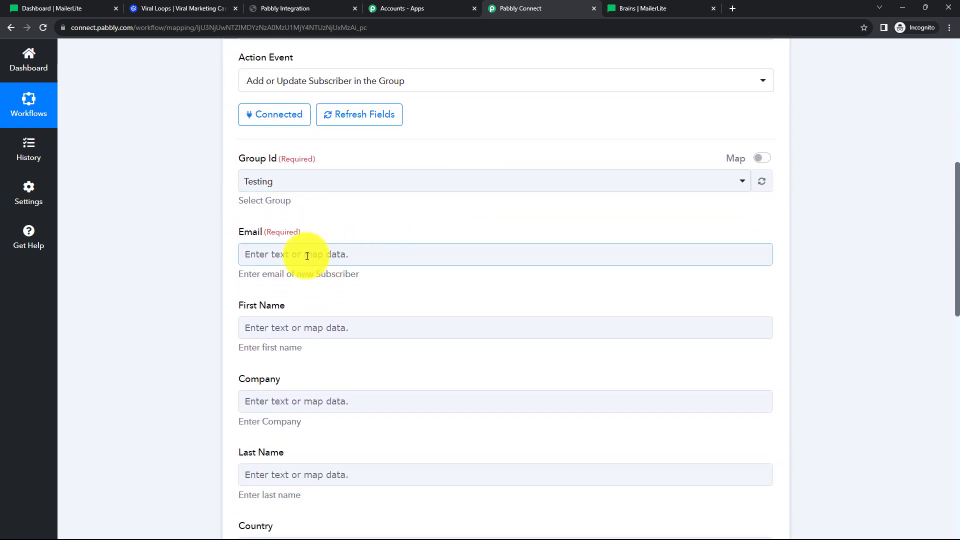
Map Viral Loops User Email into Email and User Firstname into First Name.
left_click(307, 256)
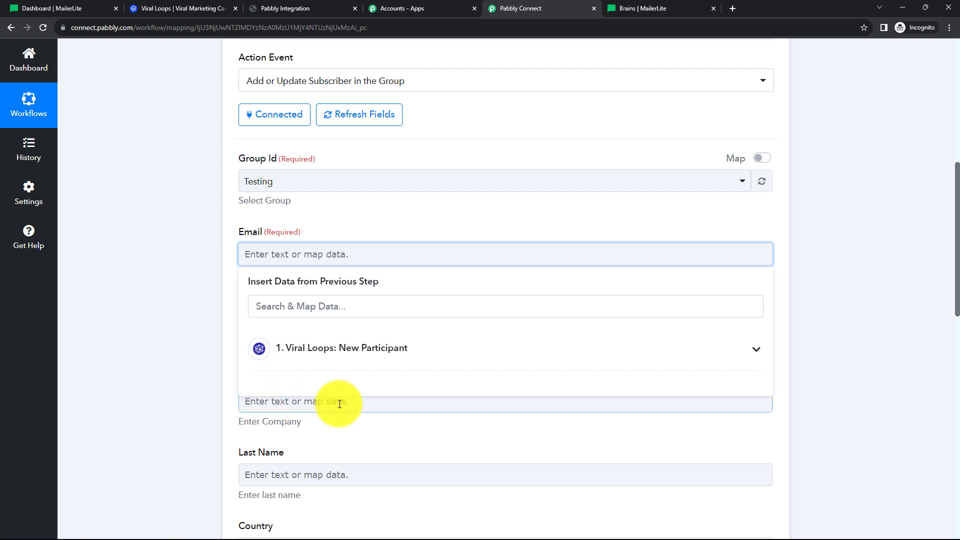
left_click(358, 360)
scroll(393, 400, "down", 10)
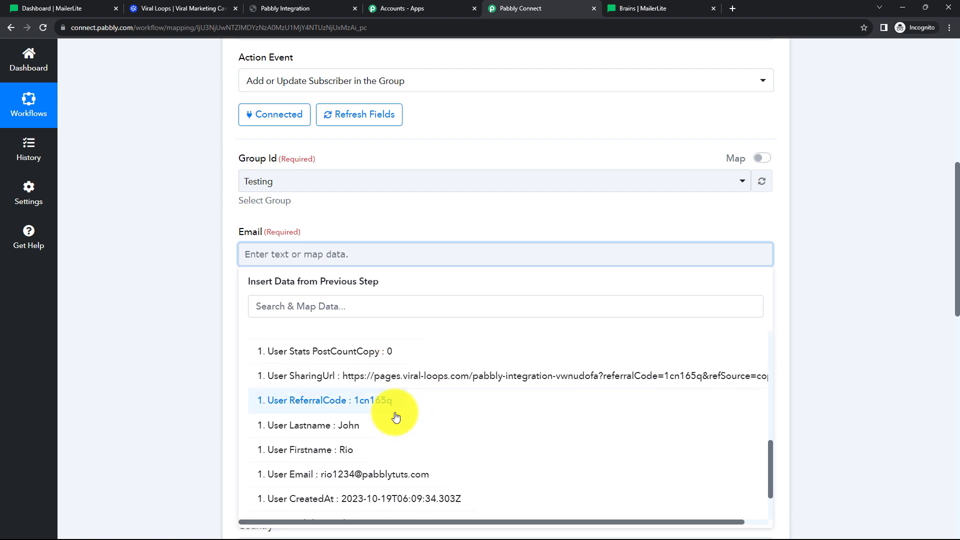
left_click(361, 476)
left_click(175, 298)
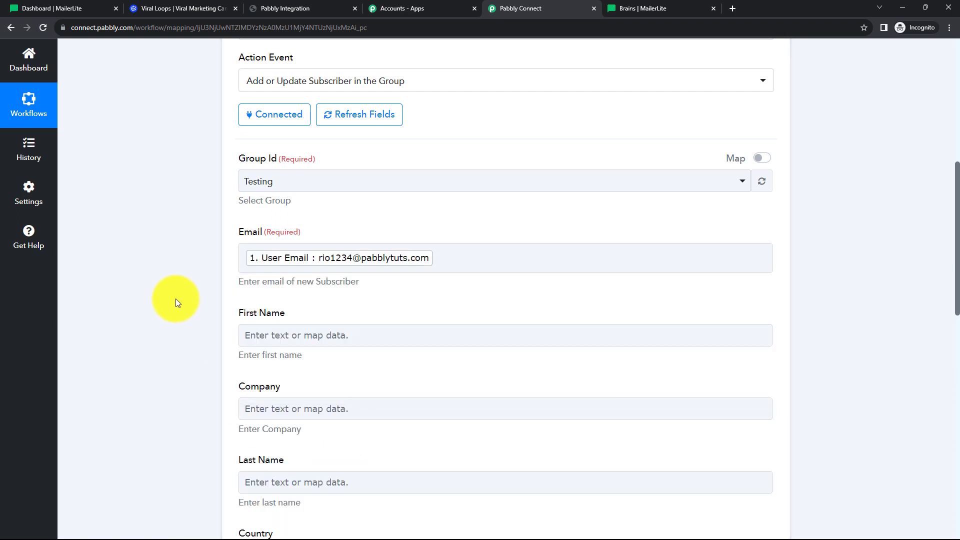
scroll(174, 288, "down", 3)
left_click(270, 189)
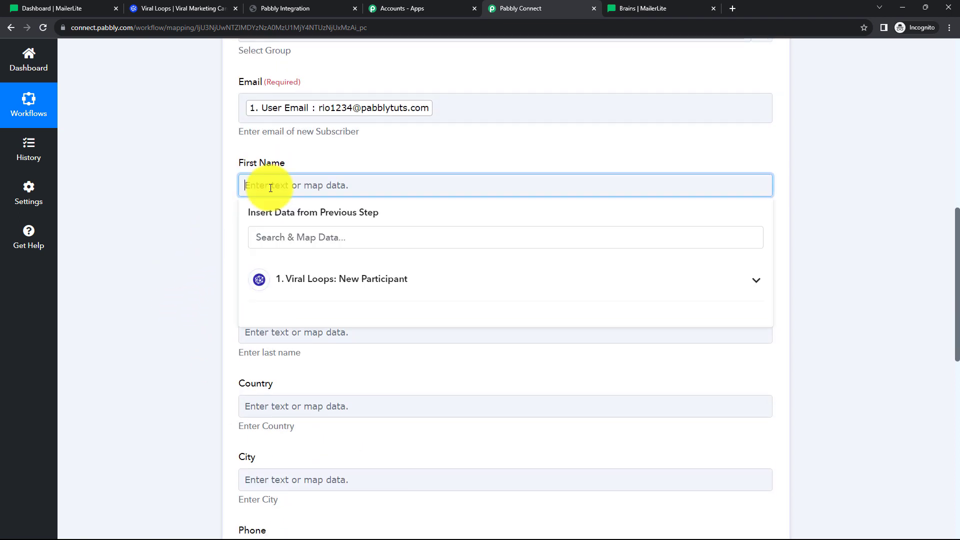
left_click(307, 276)
scroll(348, 387, "down", 7)
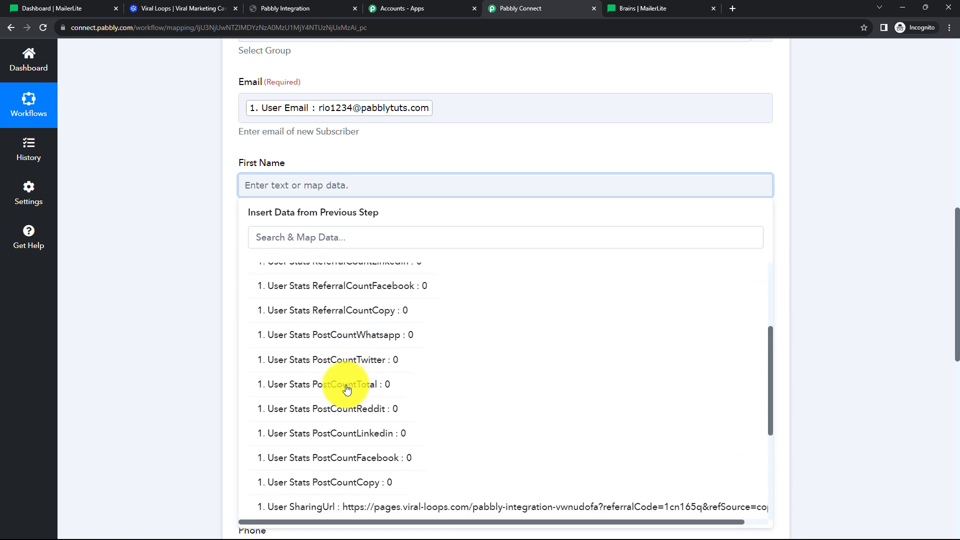
left_click(346, 385)
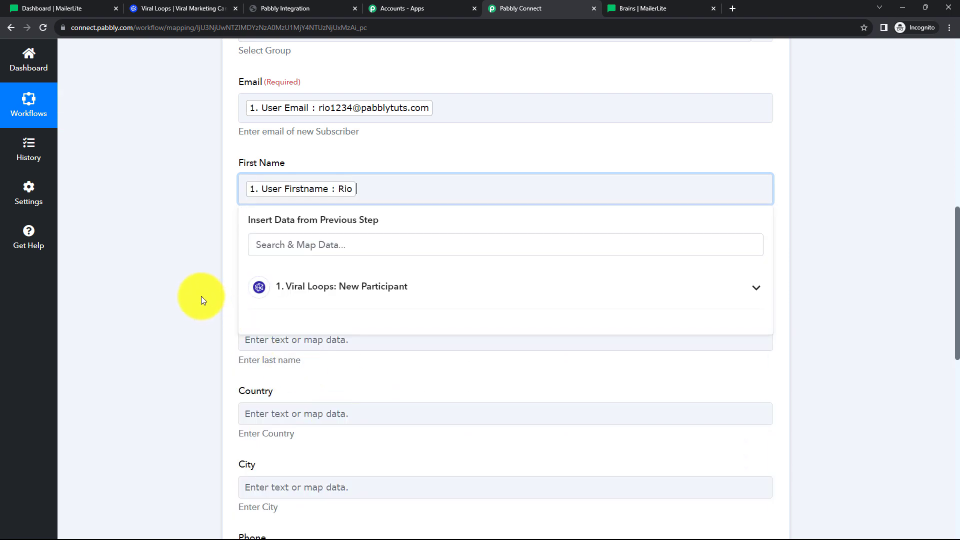
left_click(201, 296)
scroll(322, 180, "down", 3)
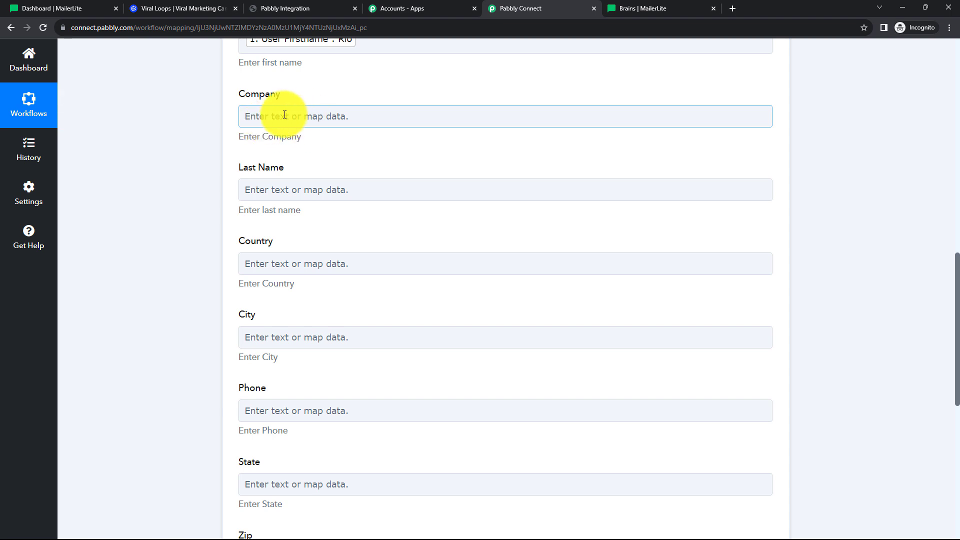
Map Viral Loops User Lastname into Last Name and User Mobile Number into Phone.
left_click(285, 189)
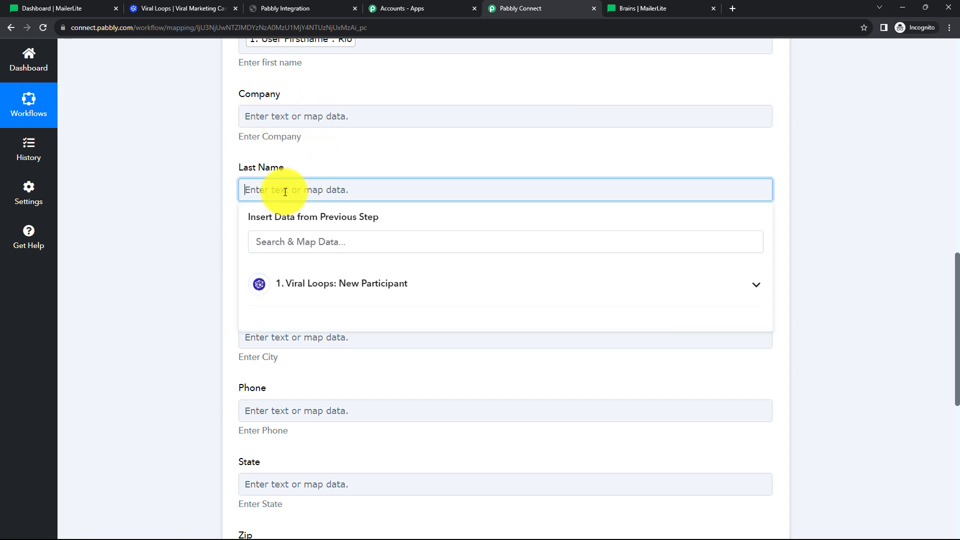
left_click(316, 284)
scroll(350, 376, "down", 7)
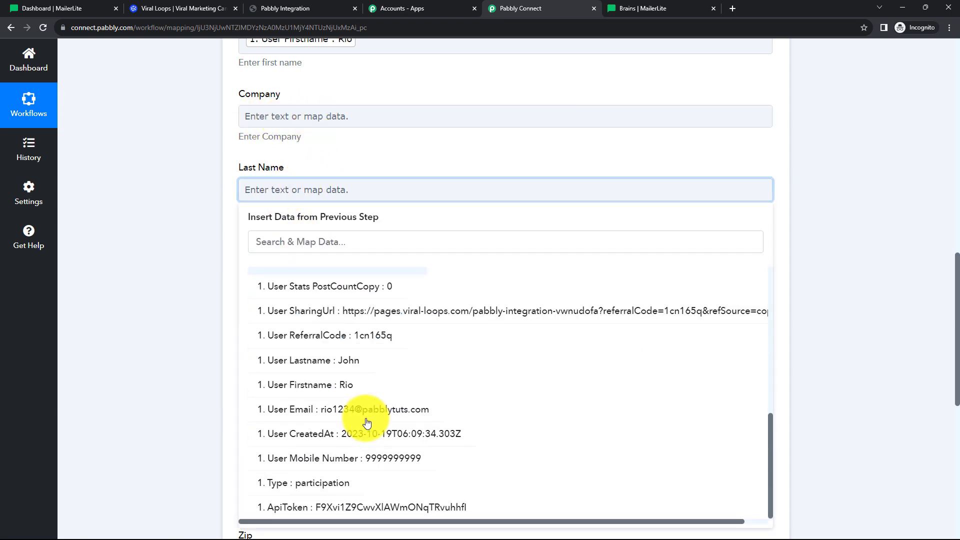
left_click(345, 360)
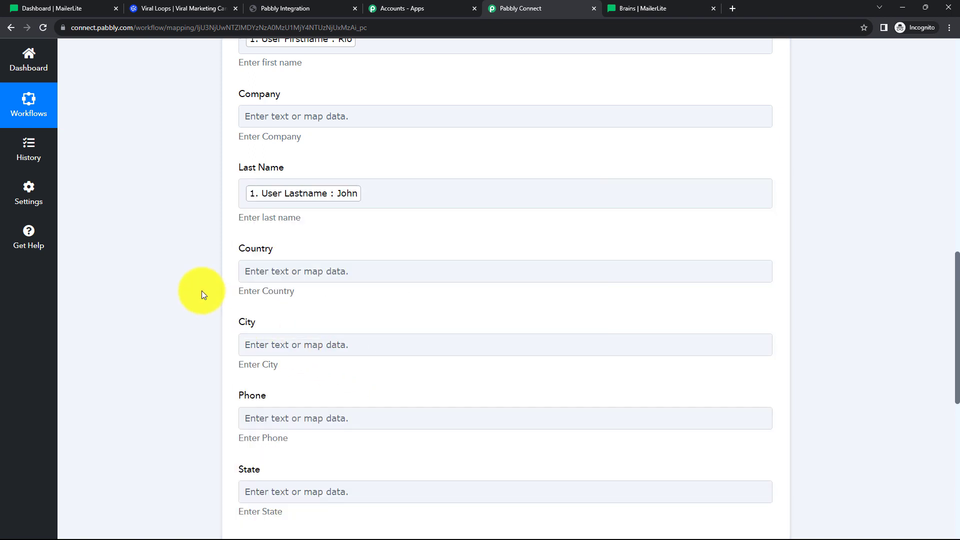
scroll(202, 290, "down", 2)
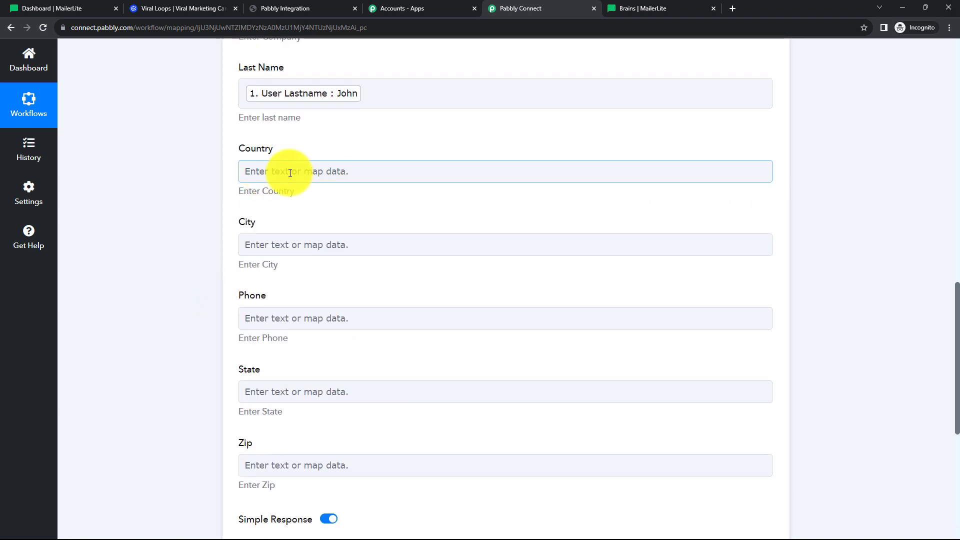
left_click(294, 317)
scroll(334, 324, "down", 2)
left_click(323, 324)
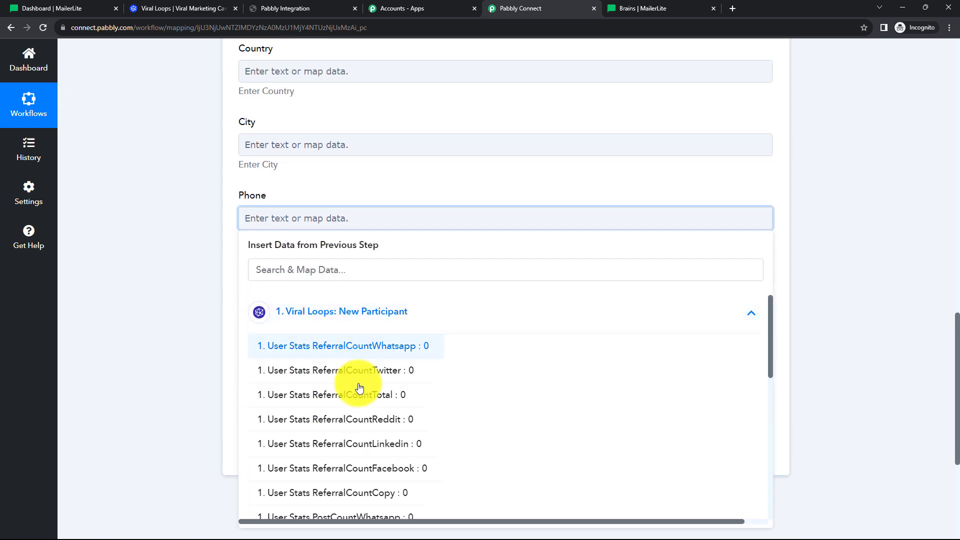
scroll(368, 407, "down", 5)
scroll(371, 411, "down", 3)
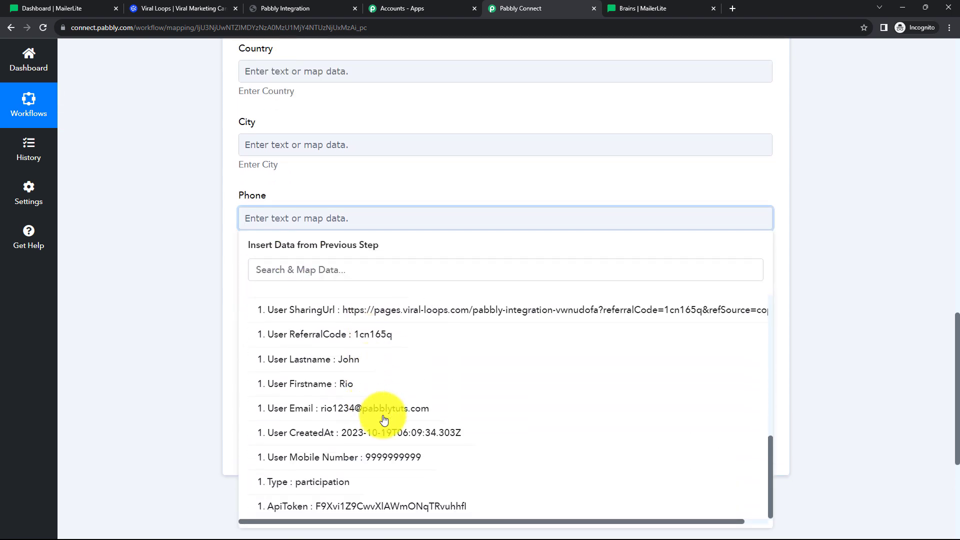
left_click(388, 458)
left_click(197, 262)
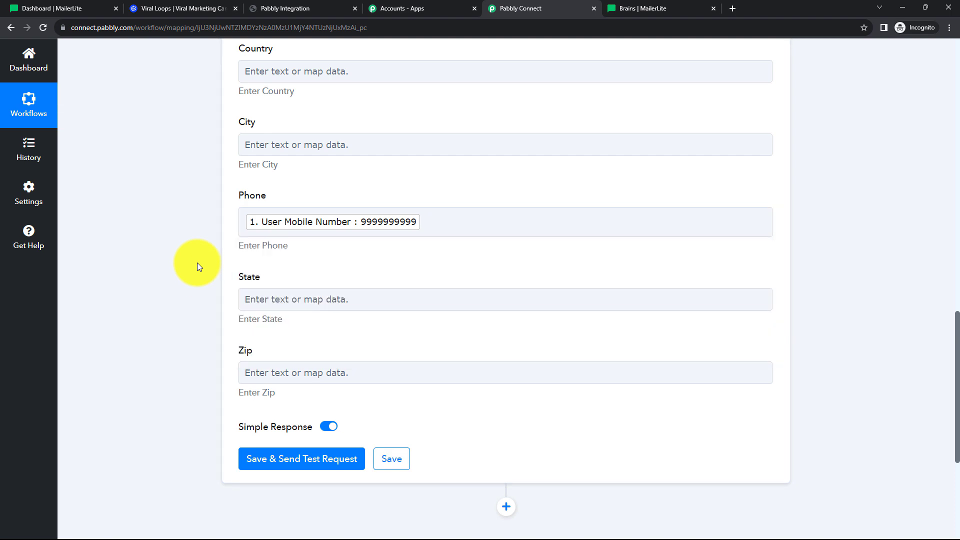
left_click(306, 374)
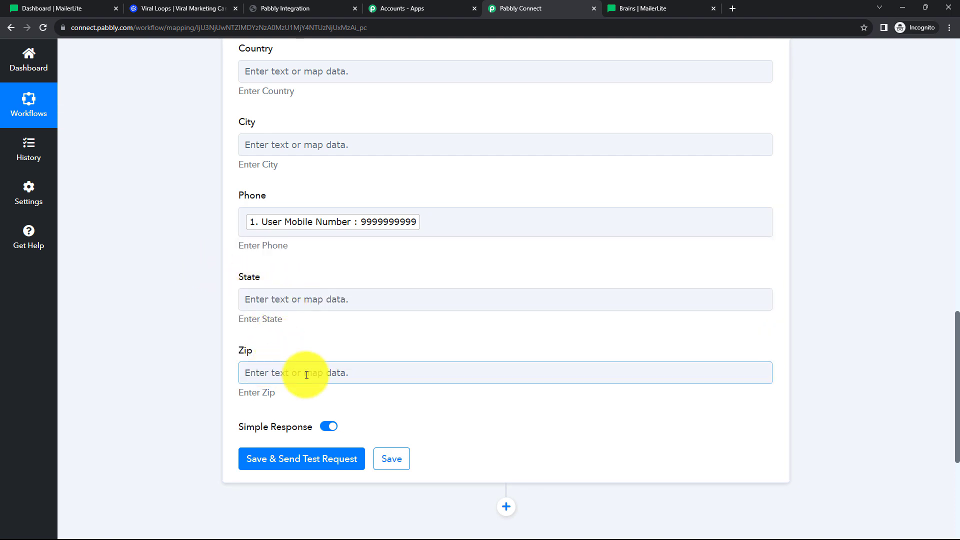
scroll(373, 284, "up", 4)
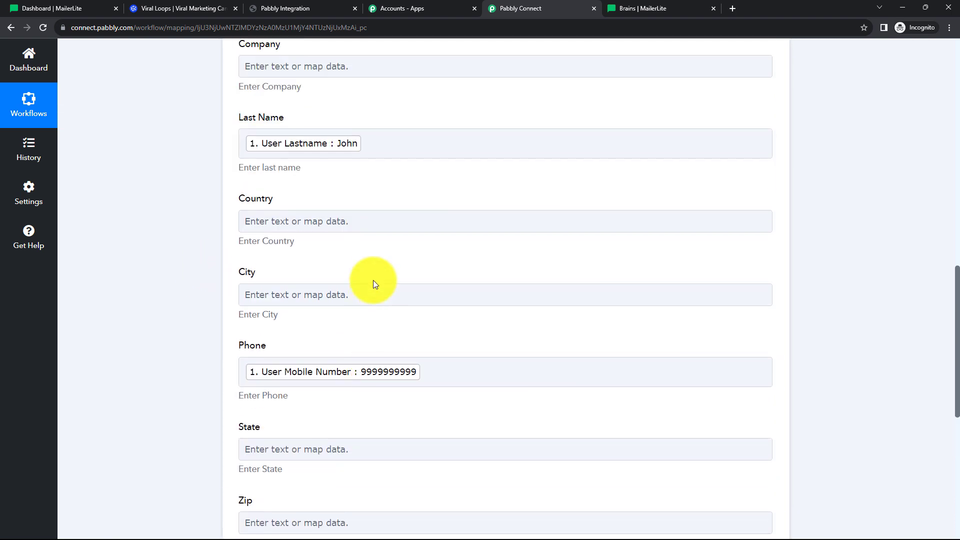
scroll(373, 280, "up", 3)
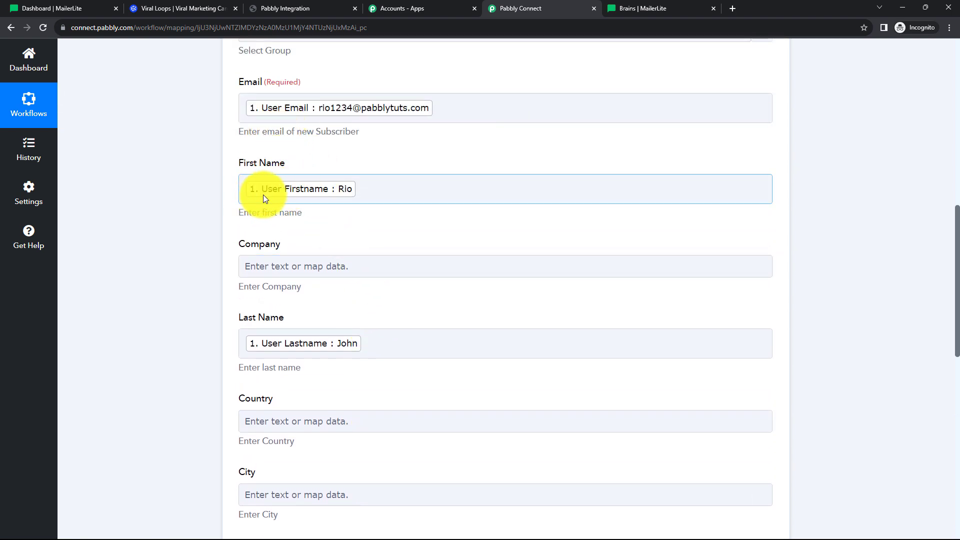
scroll(331, 310, "down", 2)
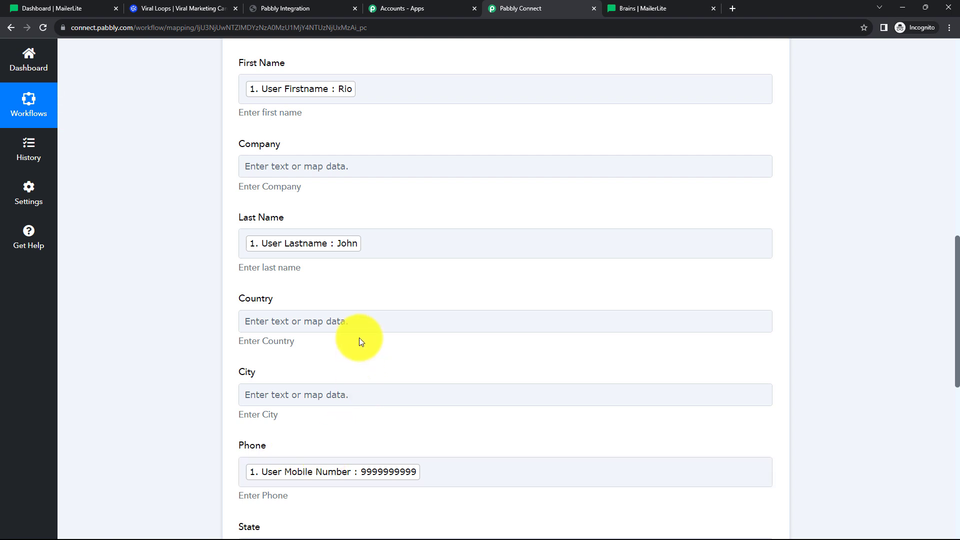
left_click(330, 329)
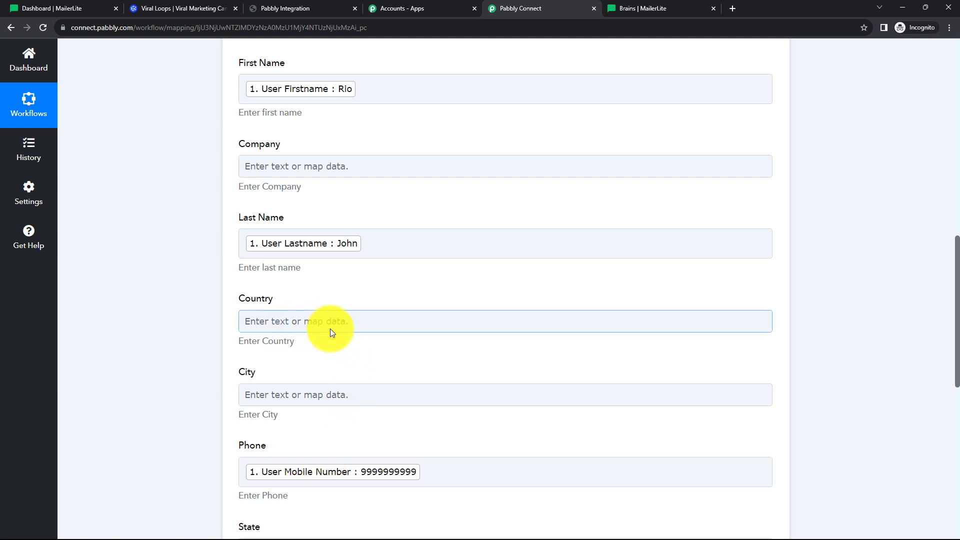
scroll(410, 276, "up", 7)
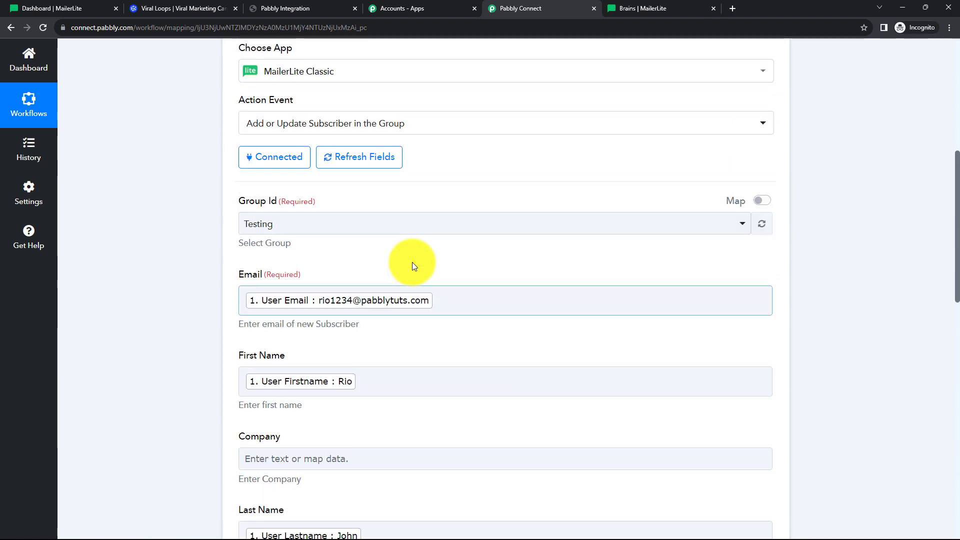
scroll(454, 287, "down", 3)
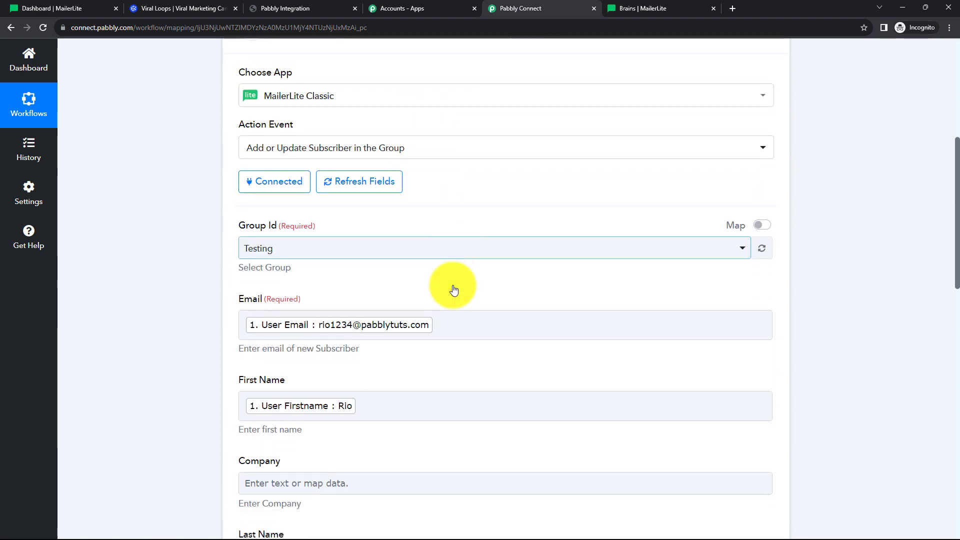
left_click(454, 290)
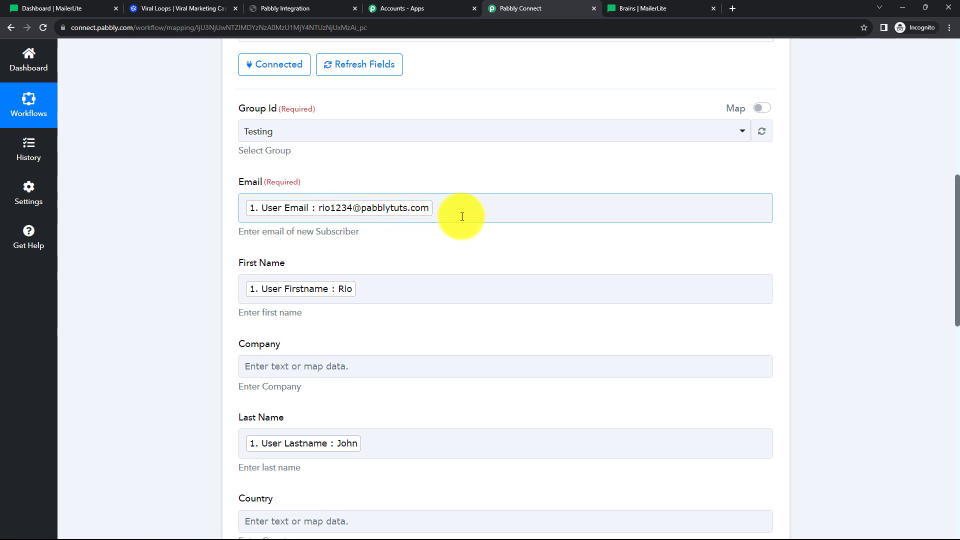
scroll(460, 214, "up", 6)
scroll(450, 187, "up", 1)
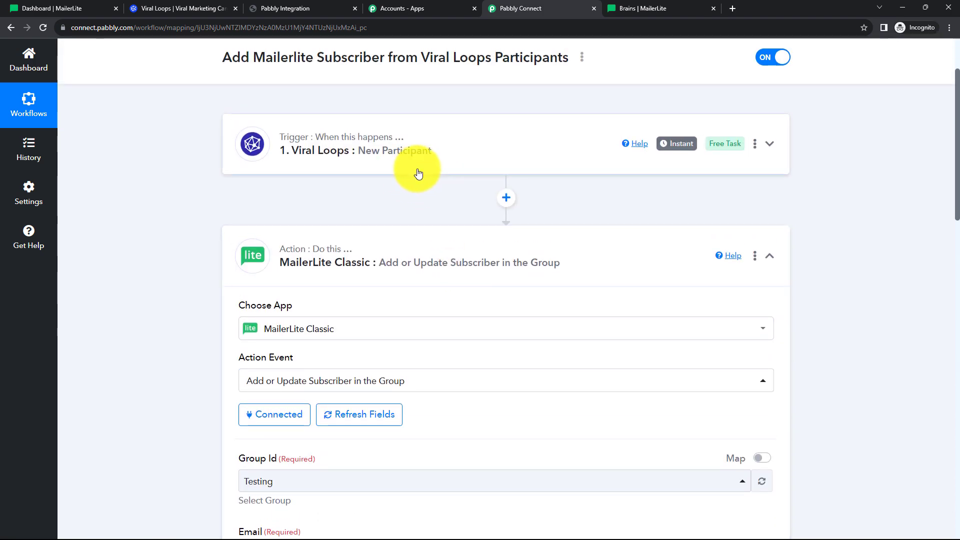
scroll(418, 172, "down", 7)
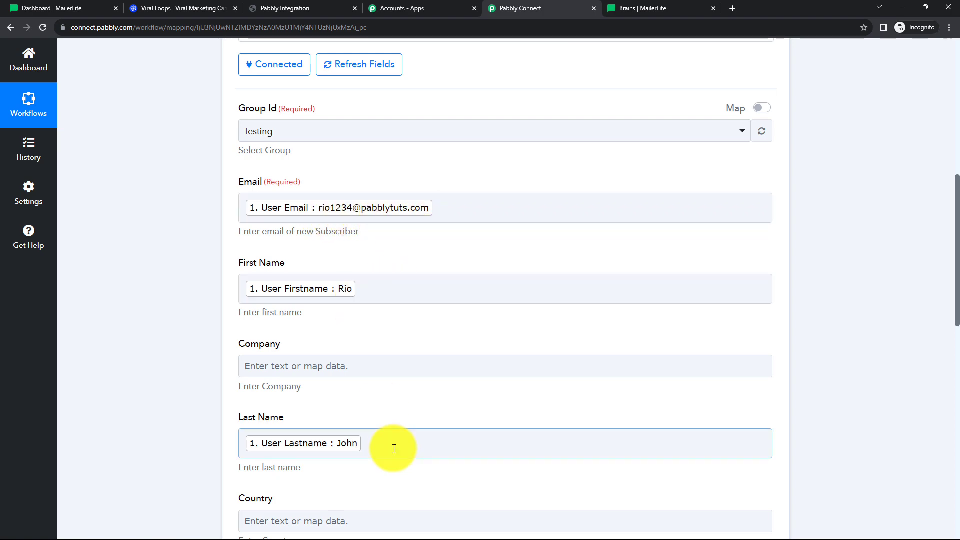
scroll(407, 283, "up", 9)
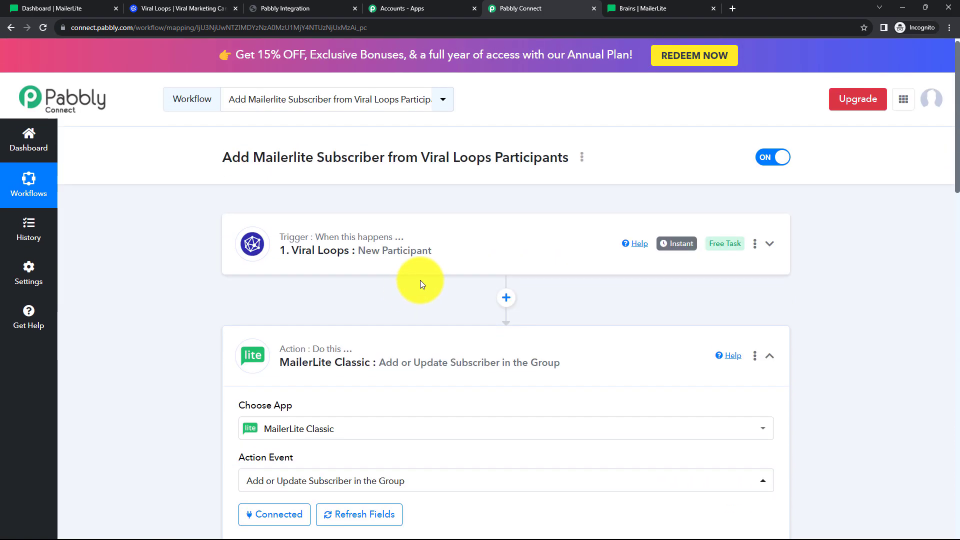
left_click(428, 262)
scroll(457, 398, "down", 8)
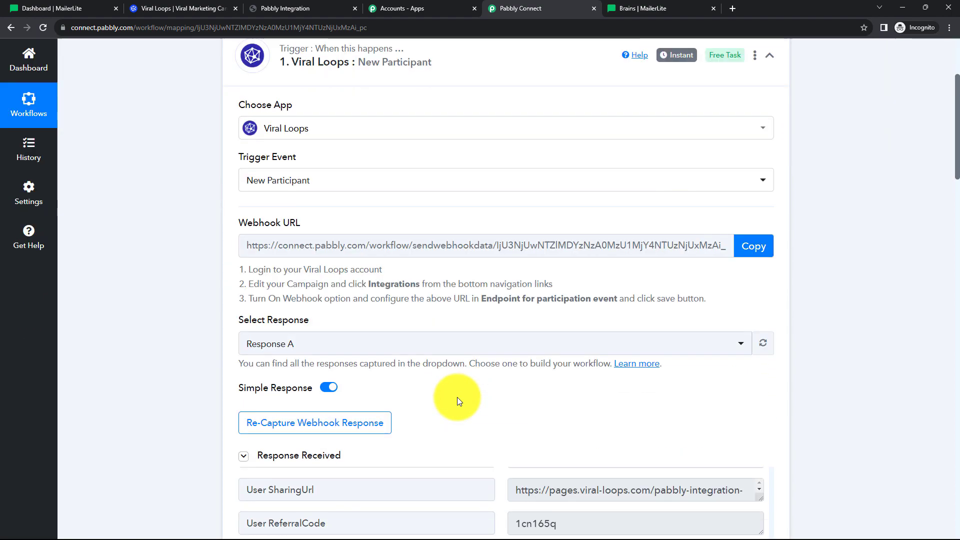
scroll(132, 266, "up", 6)
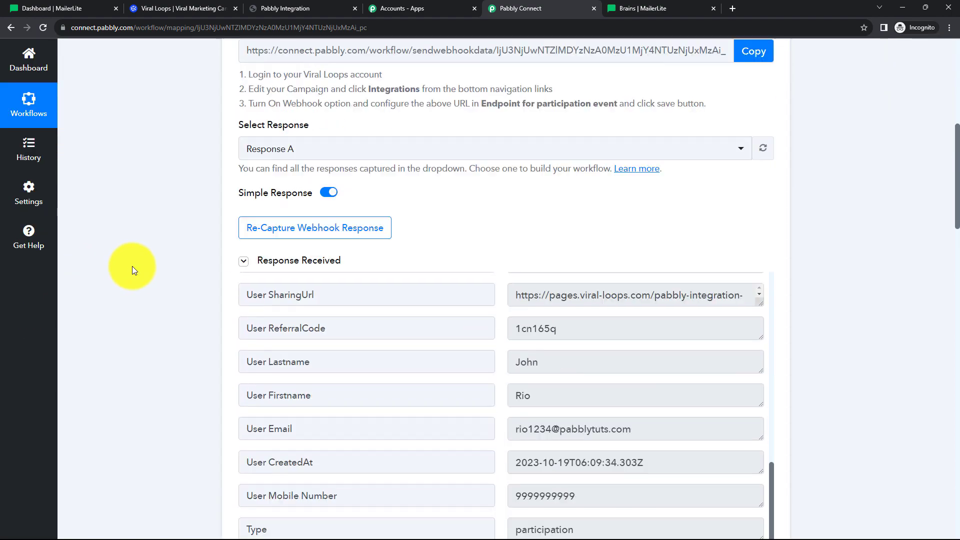
scroll(133, 266, "up", 3)
left_click(428, 242)
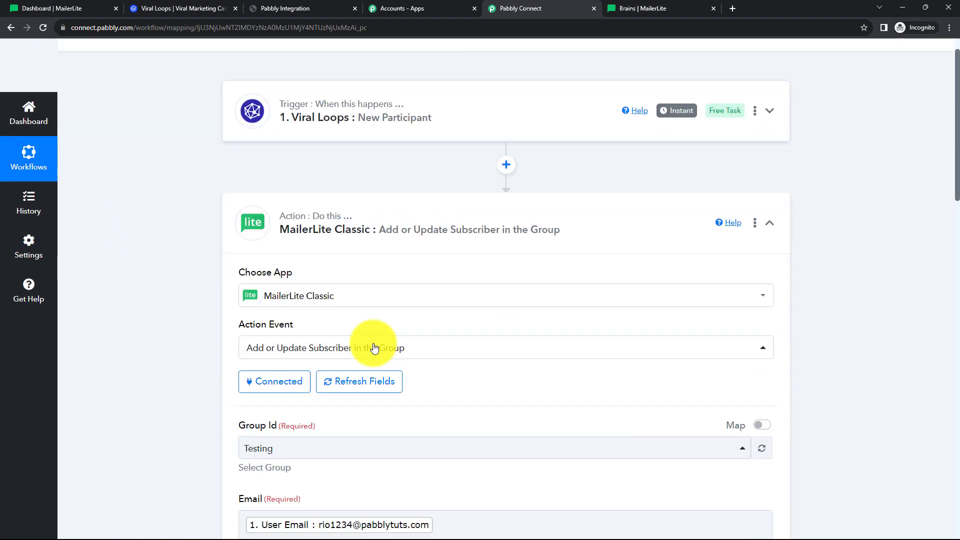
scroll(375, 347, "down", 5)
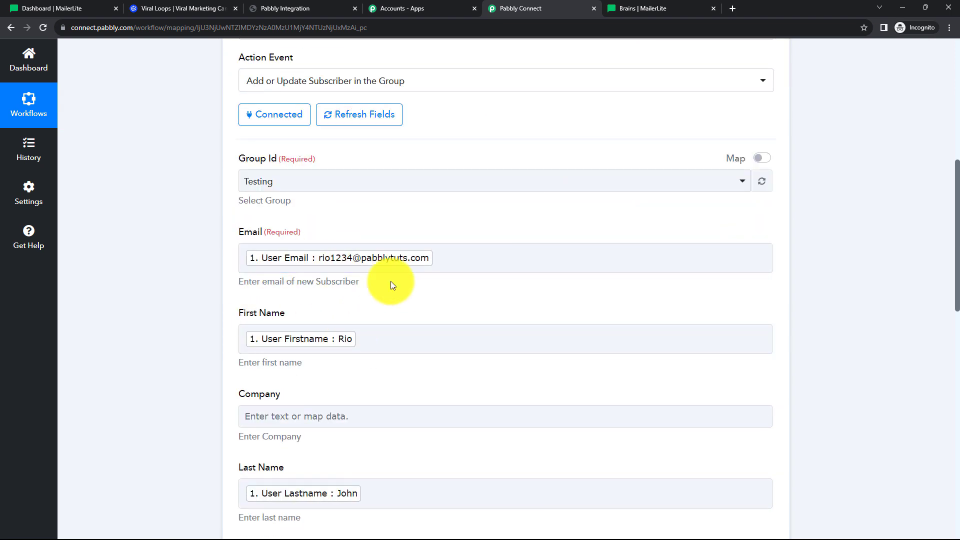
scroll(391, 283, "down", 3)
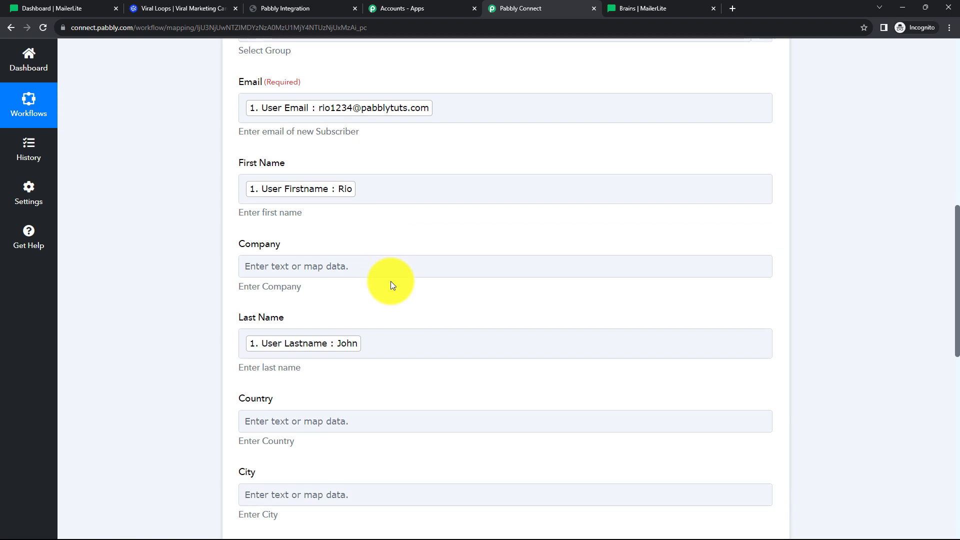
scroll(391, 281, "down", 3)
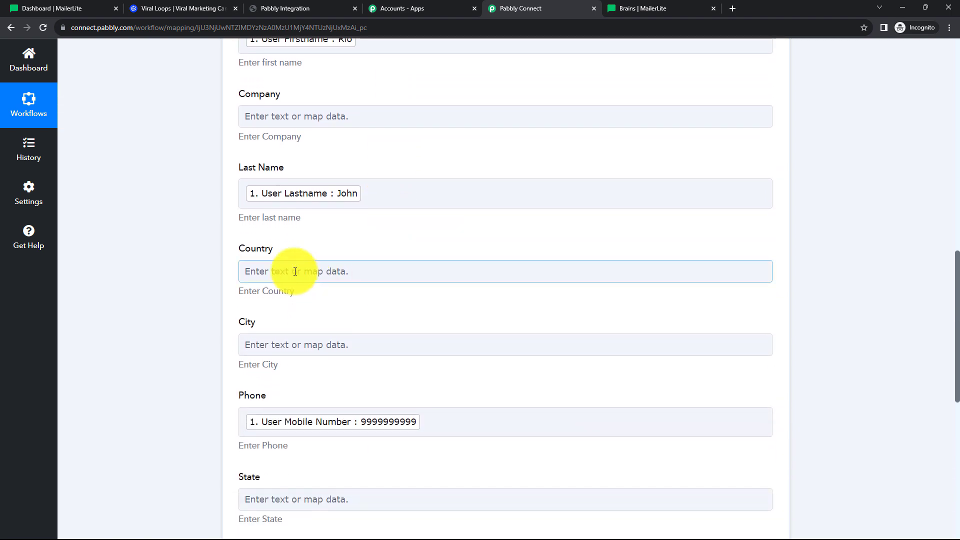
left_click(269, 271)
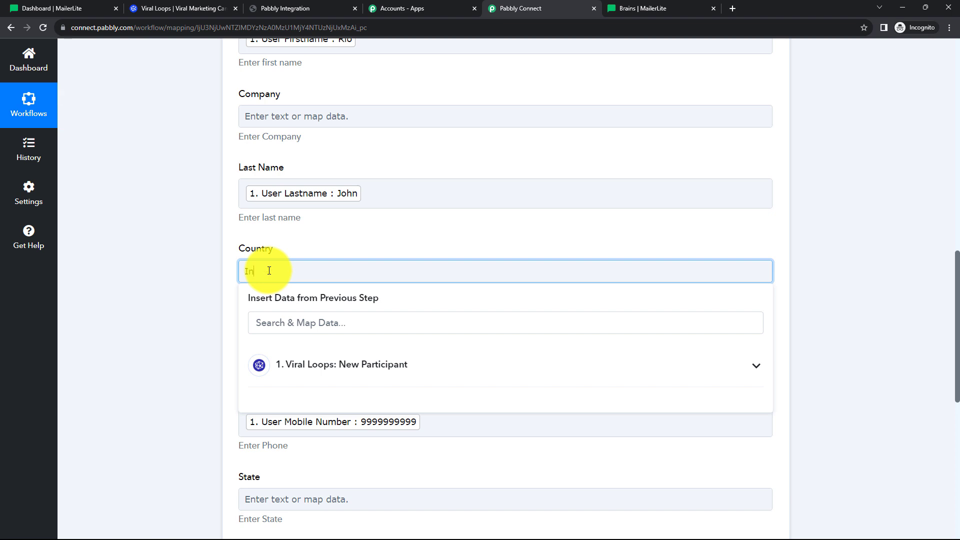
left_click(180, 294)
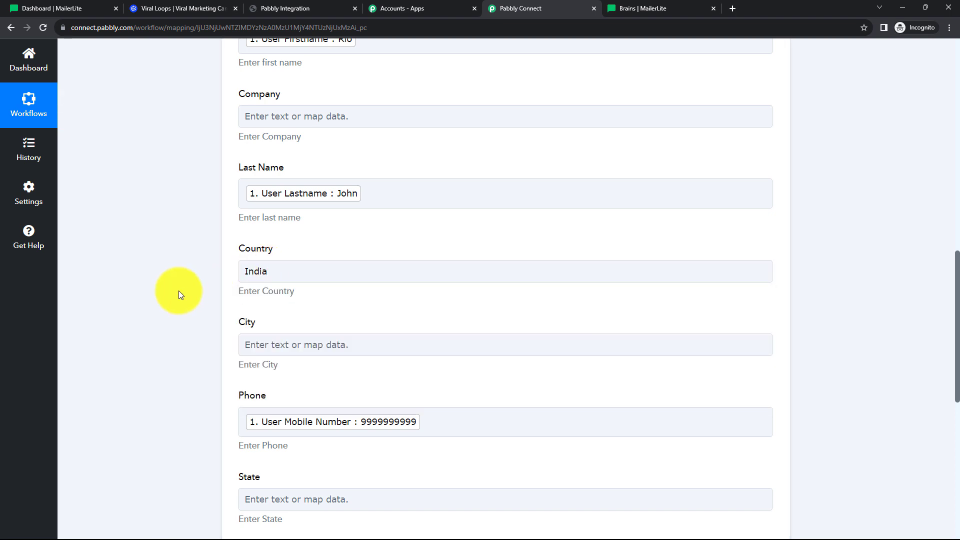
left_click(276, 271)
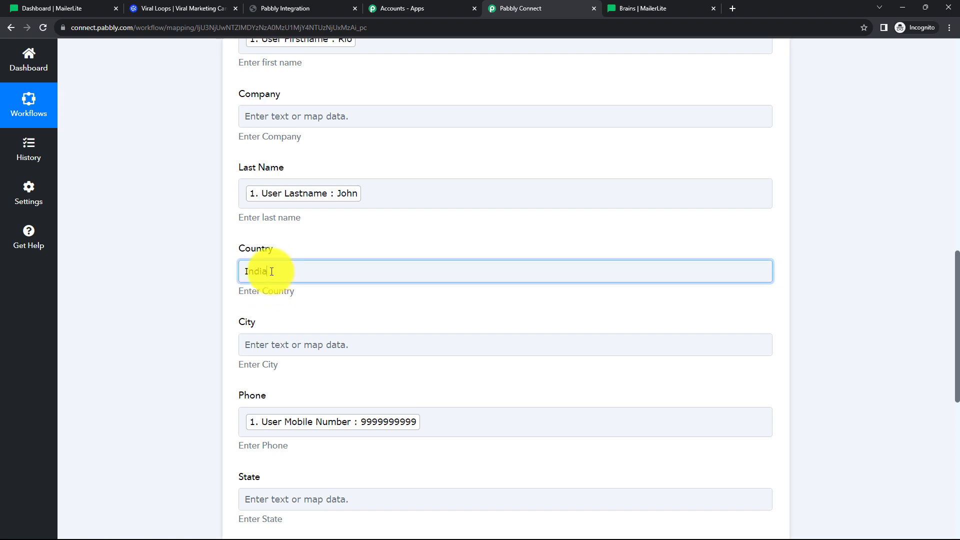
double_click(278, 271)
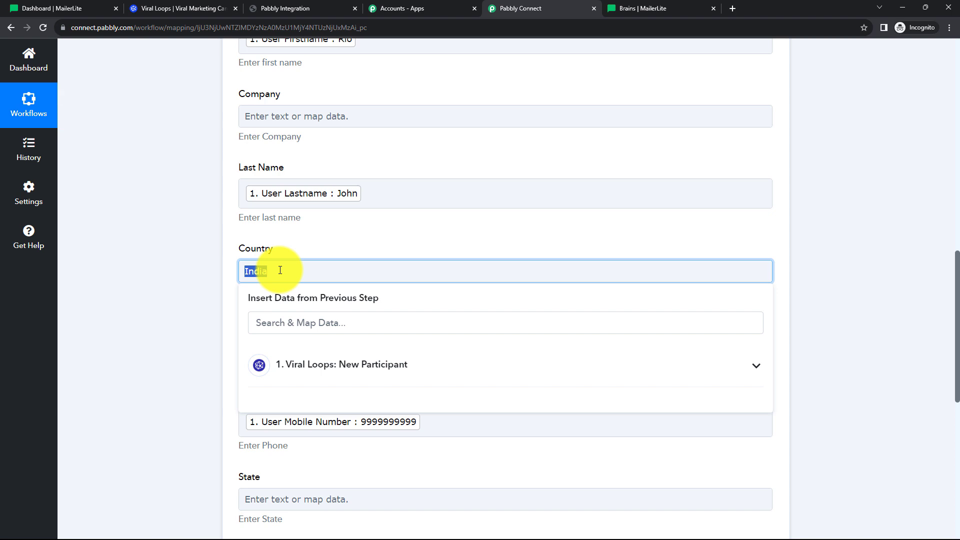
left_click(165, 264)
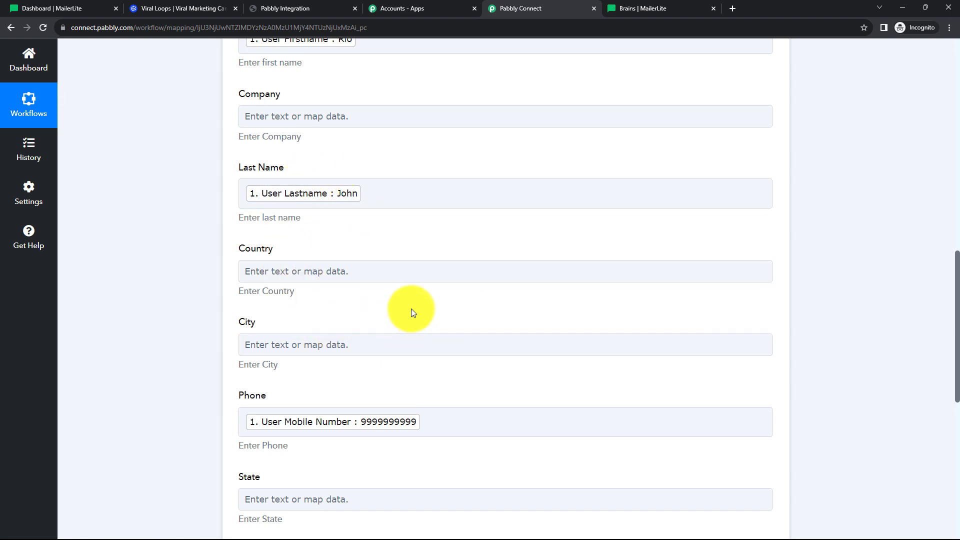
left_click(299, 272)
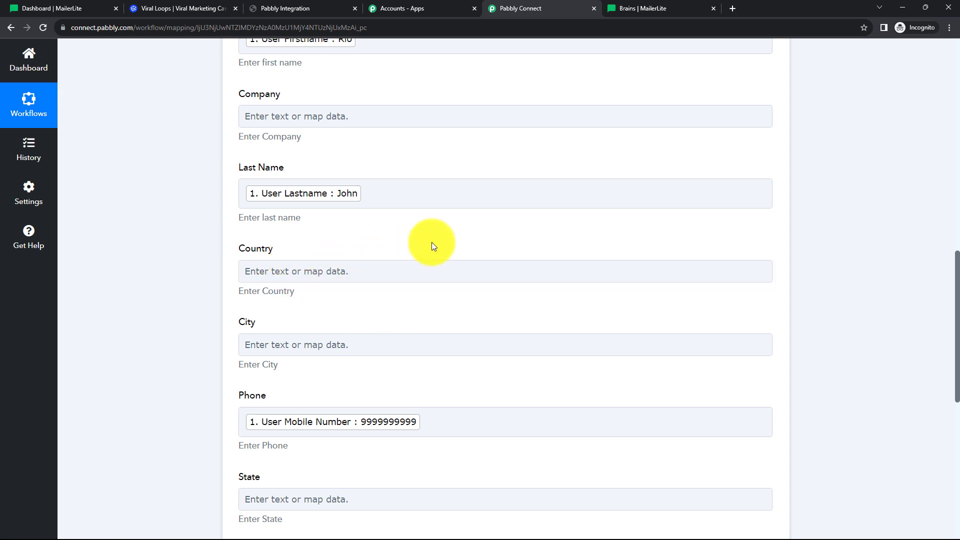
scroll(433, 244, "down", 3)
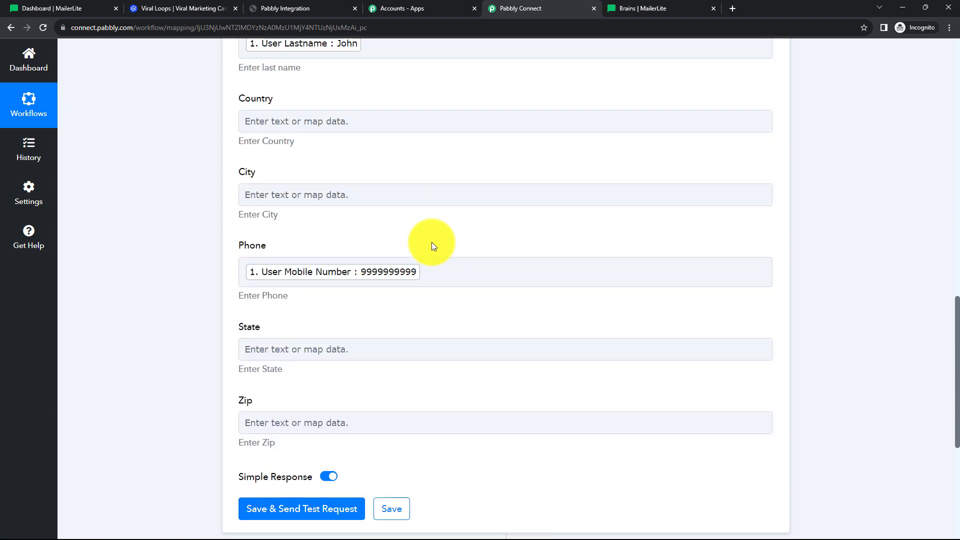
scroll(433, 245, "down", 4)
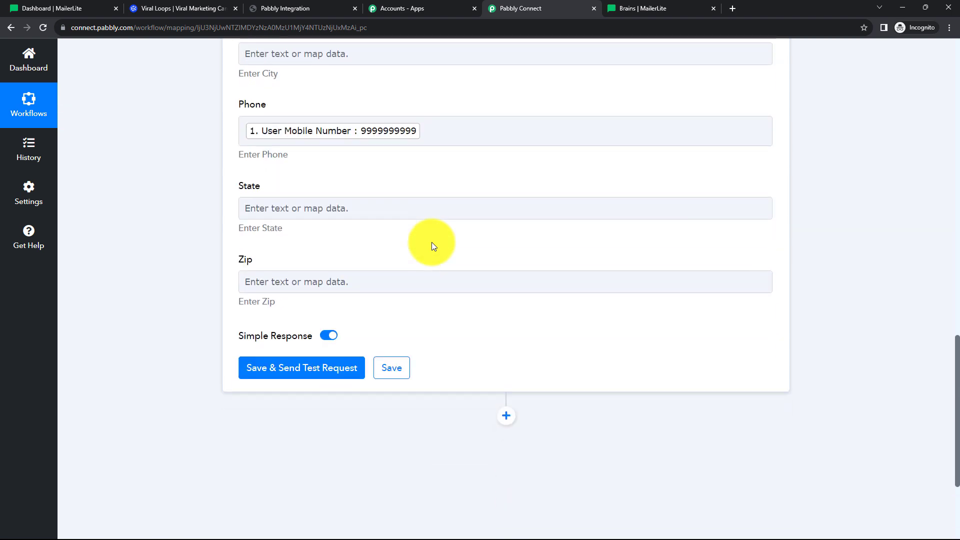
Save and send the MailerLite test request, then review the returned name and email values.
left_click(334, 313)
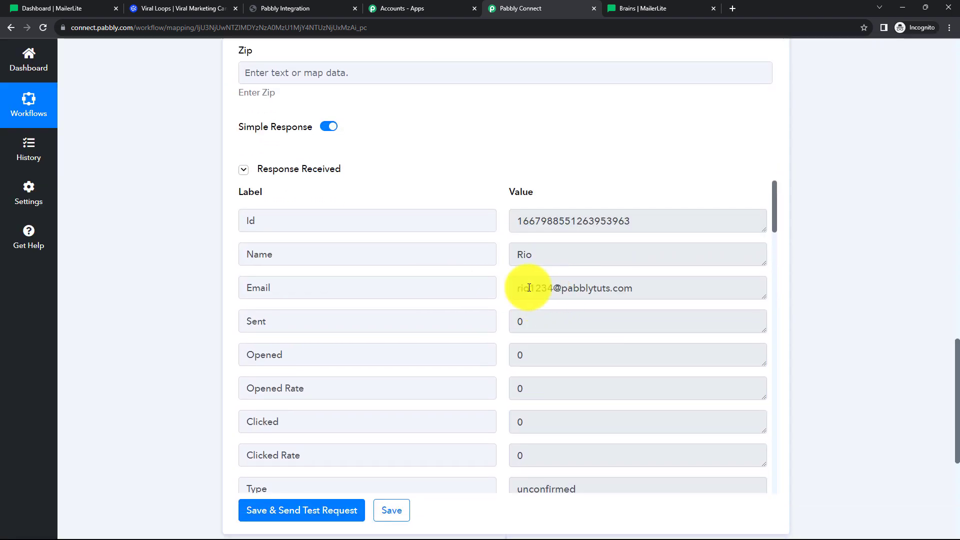
double_click(525, 255)
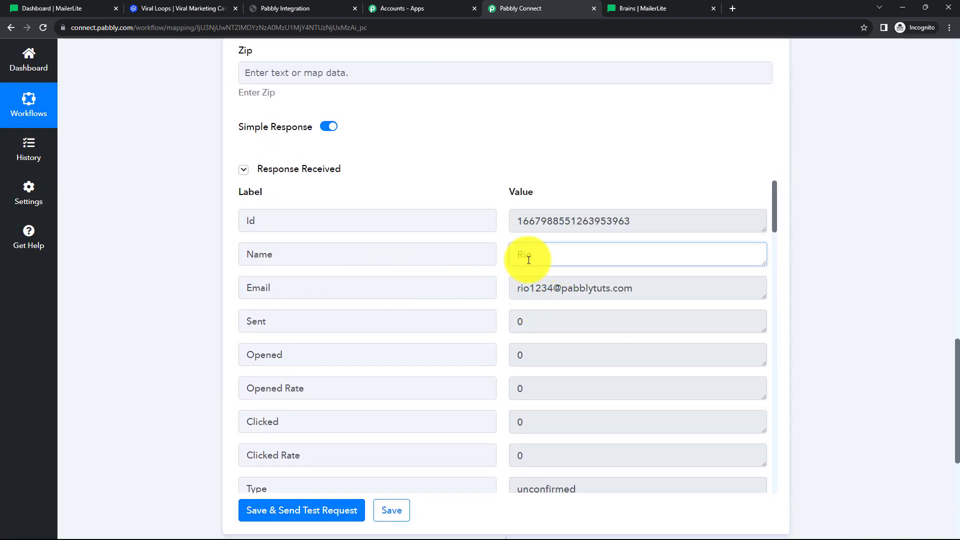
left_click_drag(646, 290, 519, 300)
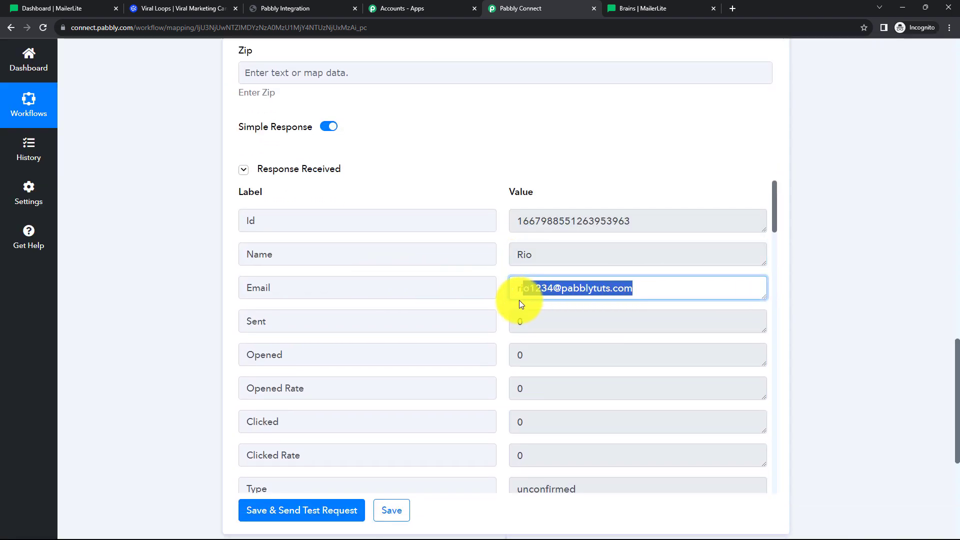
scroll(581, 341, "down", 3)
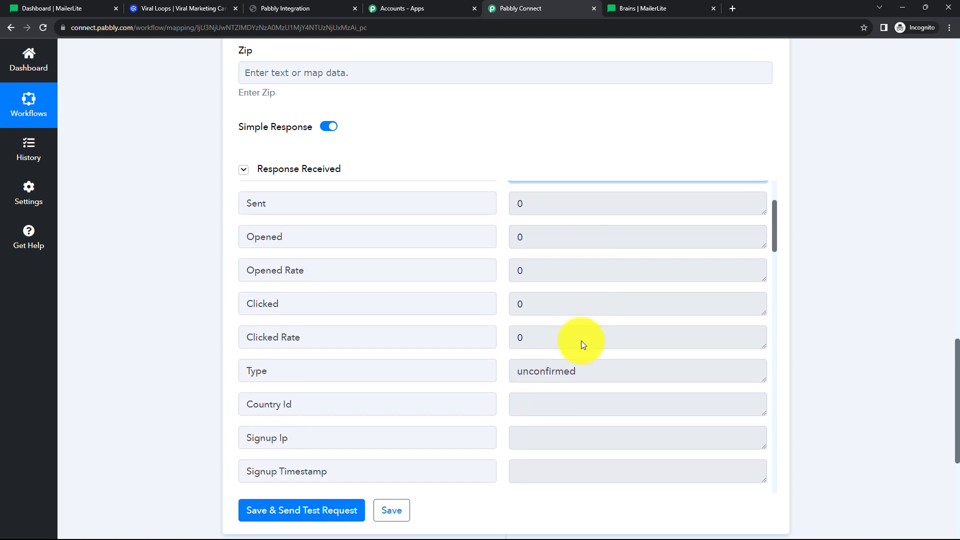
left_click_drag(591, 339, 516, 341)
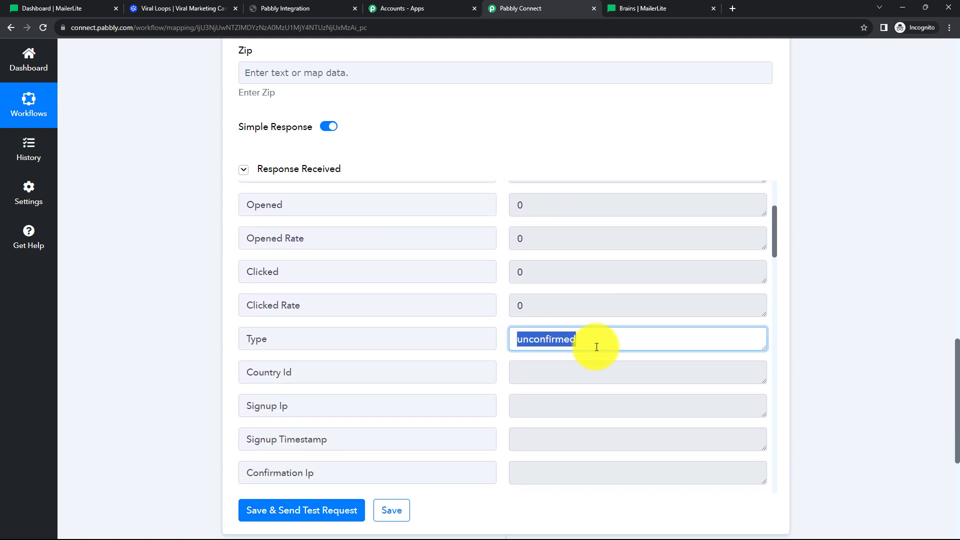
scroll(597, 346, "down", 5)
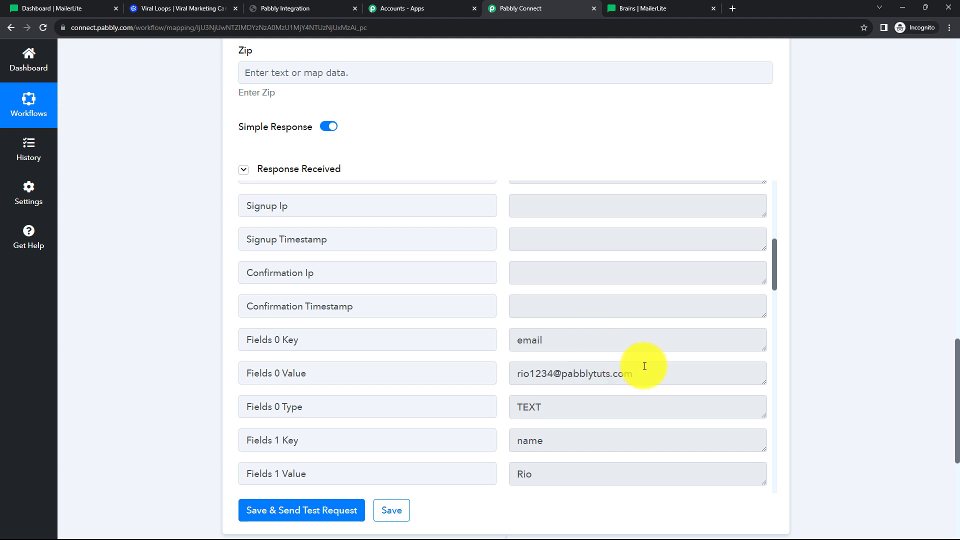
scroll(645, 366, "down", 5)
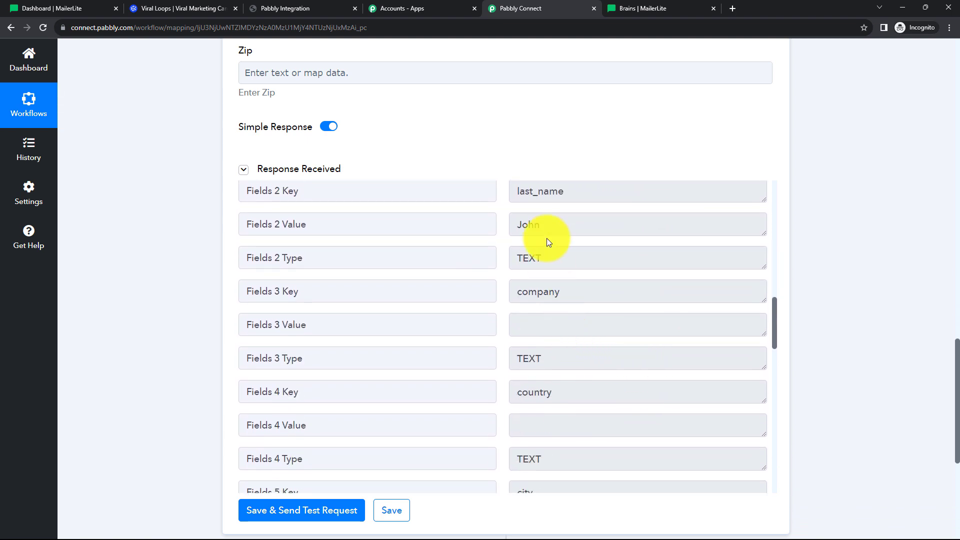
scroll(550, 240, "up", 2)
scroll(568, 350, "down", 5)
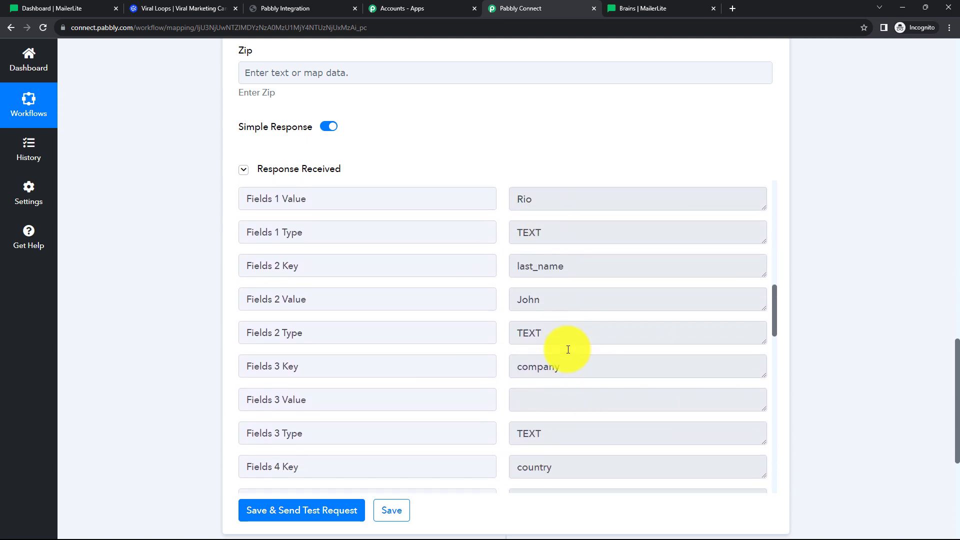
scroll(568, 350, "down", 3)
Check the response shows the subscriber's Type as unconfirmed, created 2023-10-19.
left_click_drag(597, 278, 512, 284)
scroll(616, 325, "down", 6)
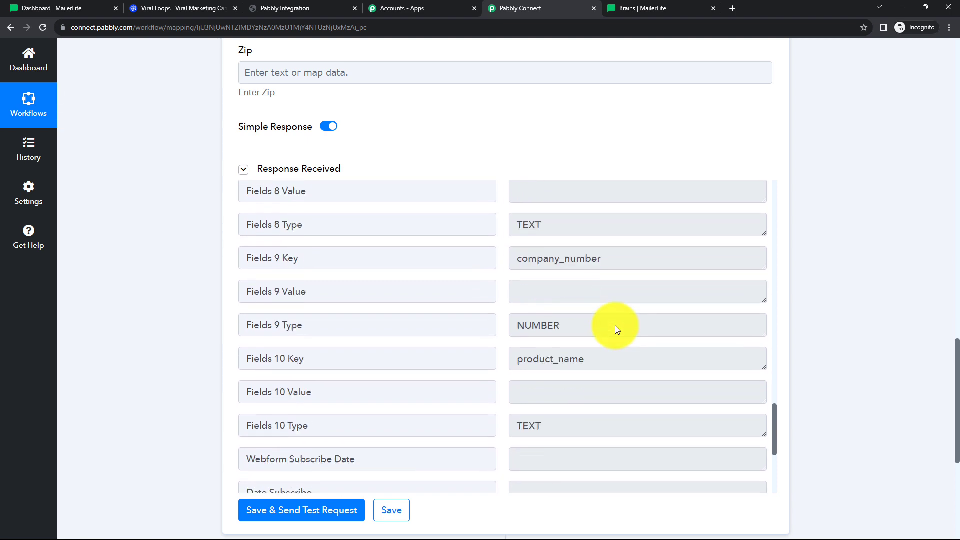
scroll(615, 326, "down", 3)
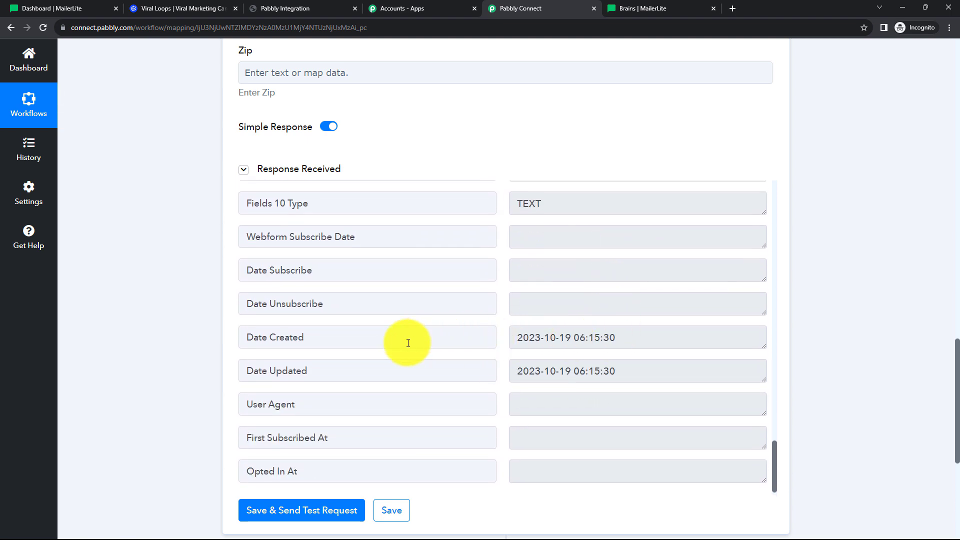
scroll(620, 362, "up", 7)
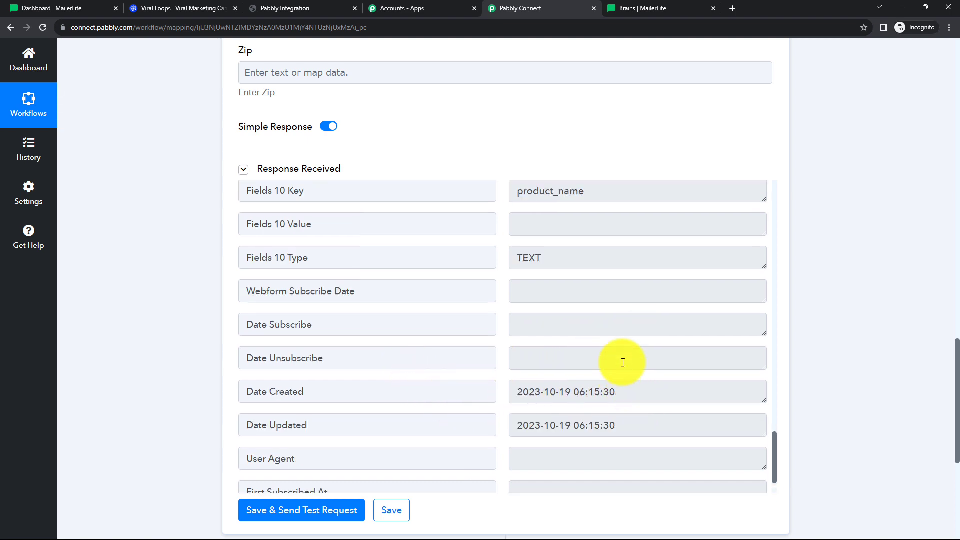
scroll(623, 363, "up", 10)
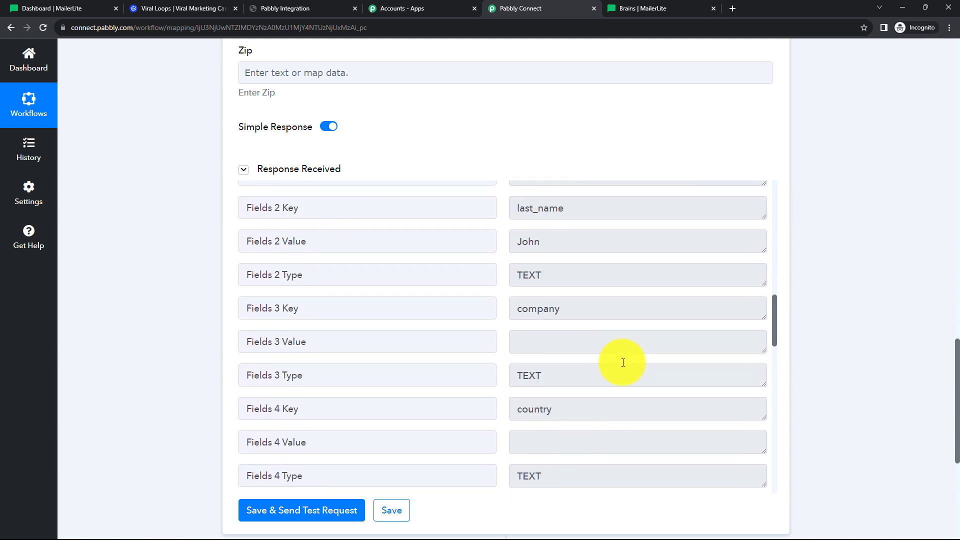
scroll(623, 362, "up", 10)
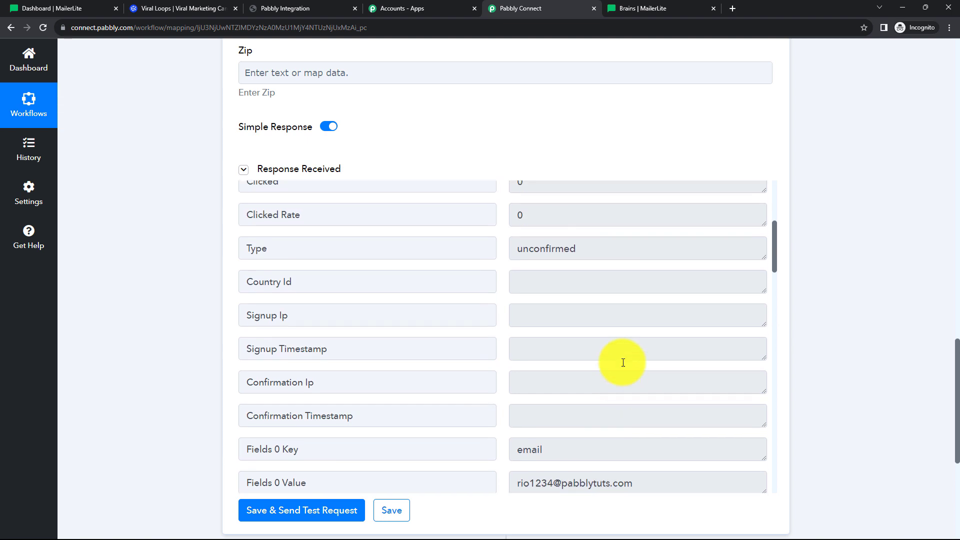
double_click(589, 337)
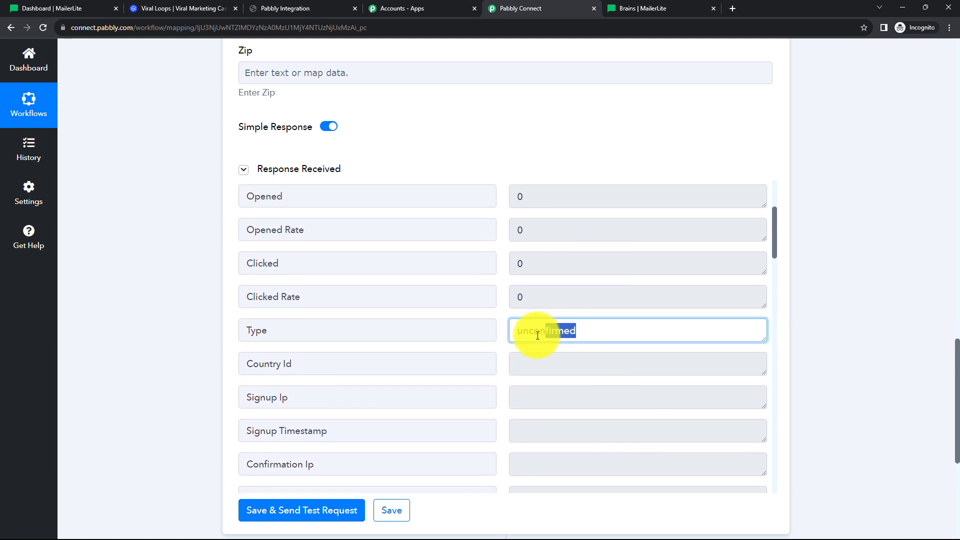
left_click(815, 341)
scroll(630, 339, "up", 3)
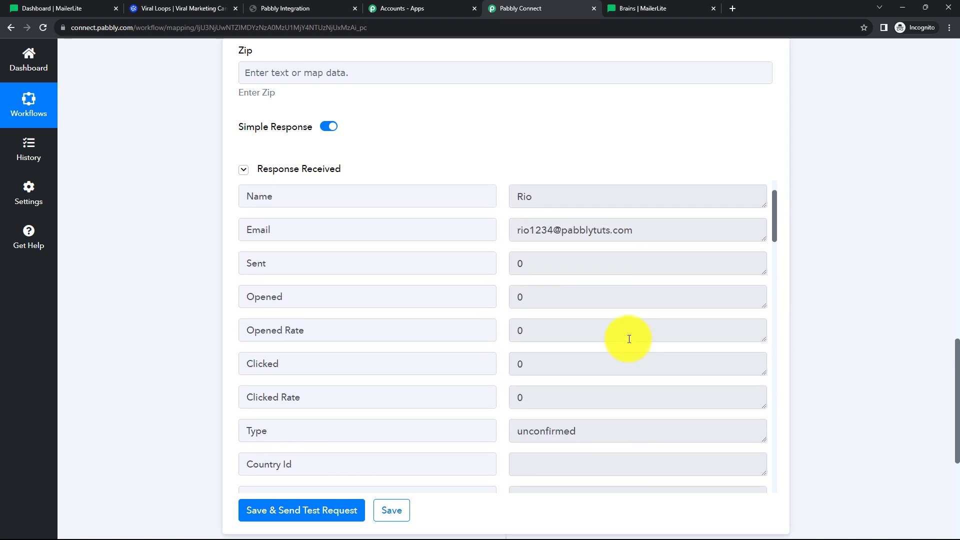
left_click_drag(631, 280, 516, 290)
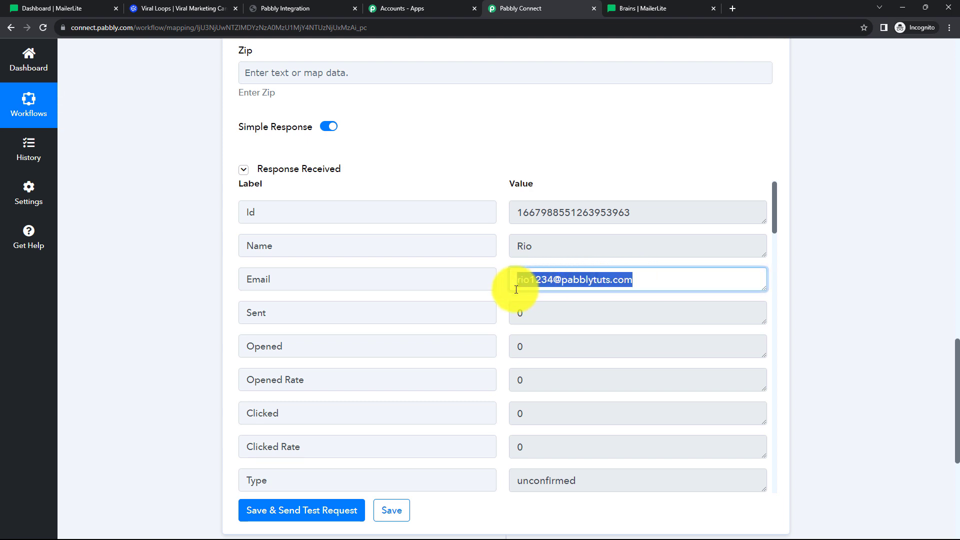
left_click(648, 287)
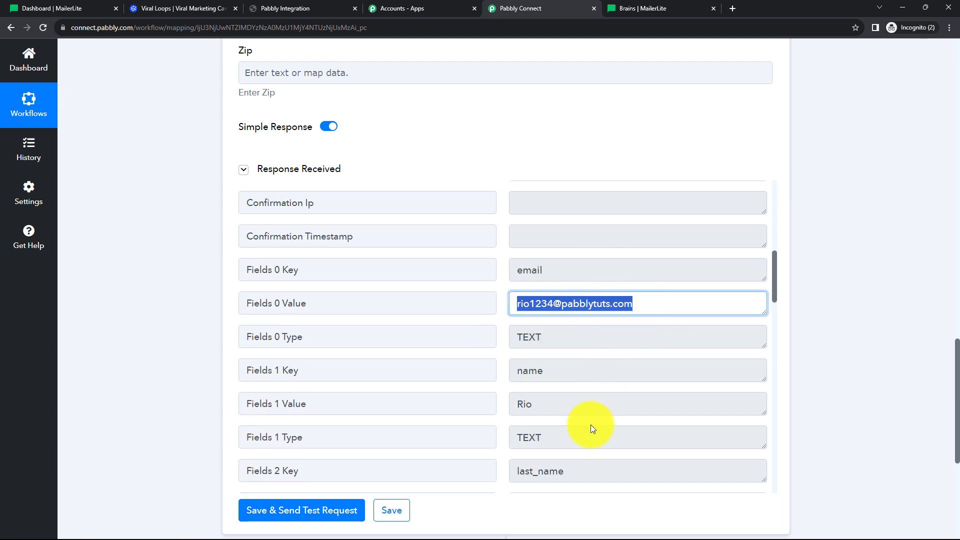
Open the 'Please confirm your subscription' email in Gmail and confirm the test subscriber's address.
left_click(548, 535)
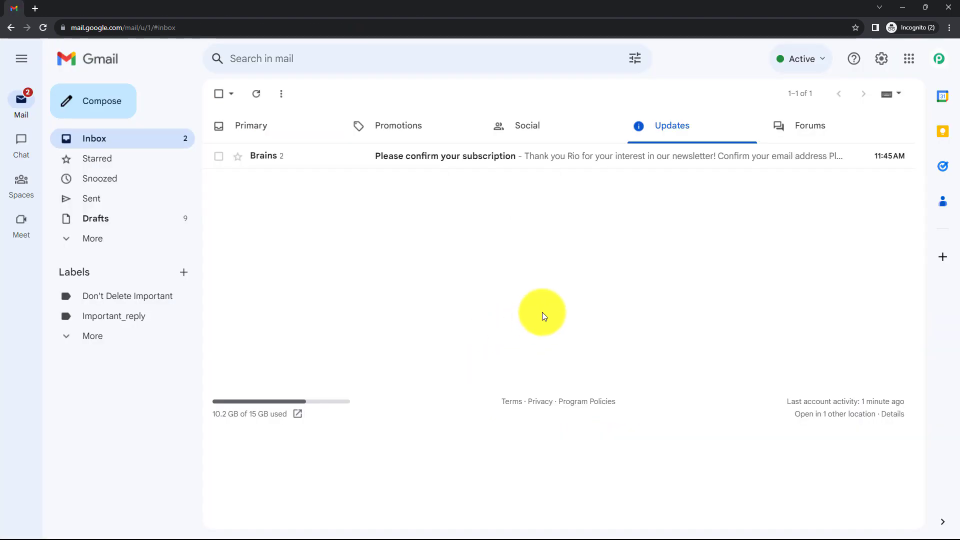
left_click(471, 164)
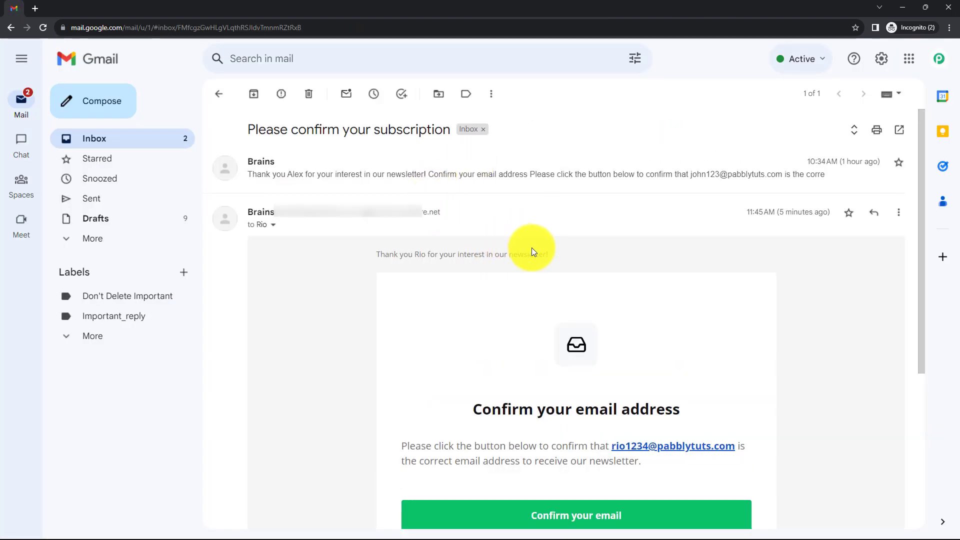
scroll(532, 247, "down", 2)
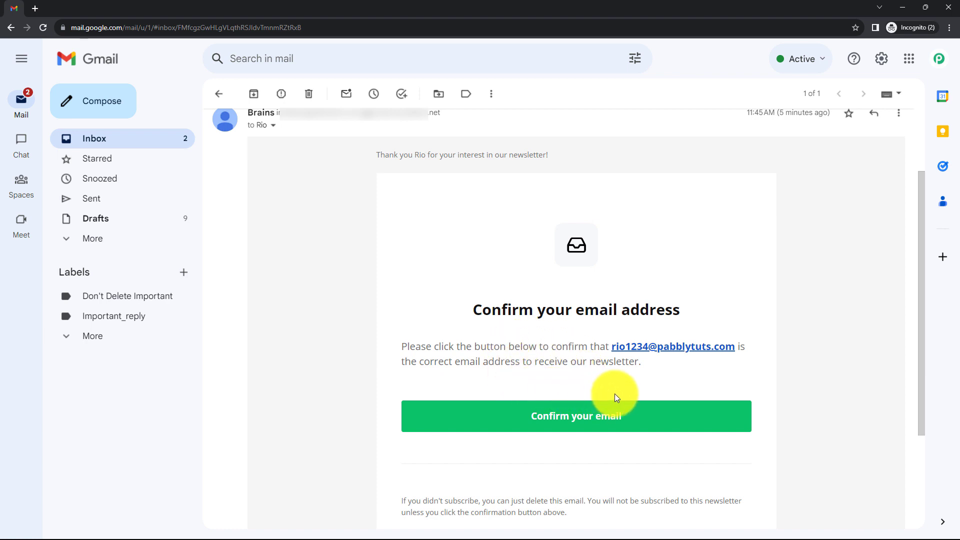
left_click(575, 424)
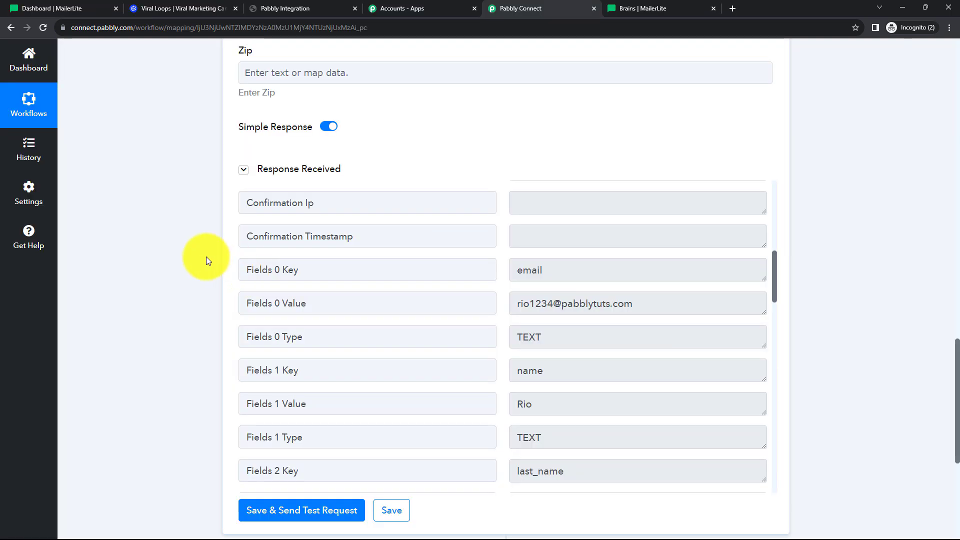
Resend the MailerLite test request and confirm the subscriber's Type now reads active.
scroll(180, 256, "down", 3)
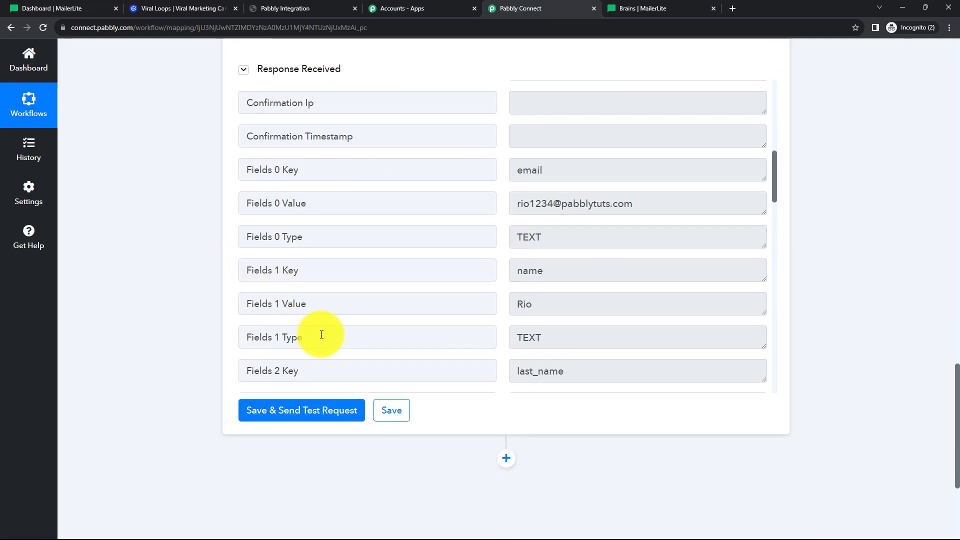
left_click(301, 409)
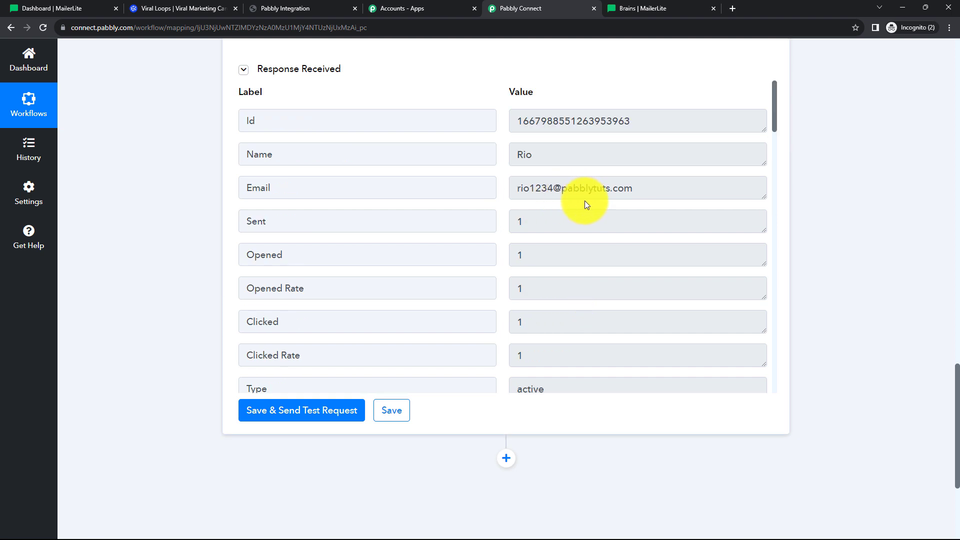
scroll(600, 195, "down", 4)
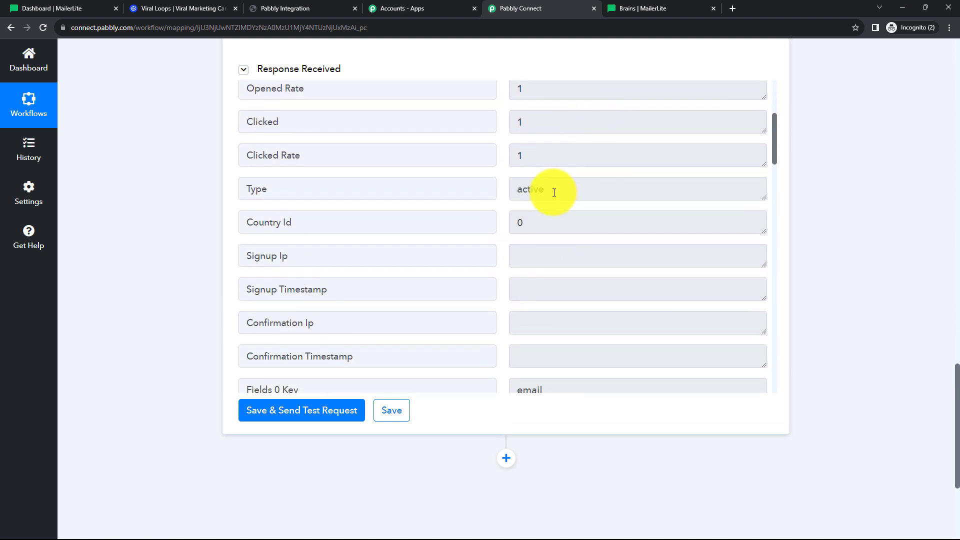
left_click(548, 189)
double_click(530, 189)
left_click(574, 189)
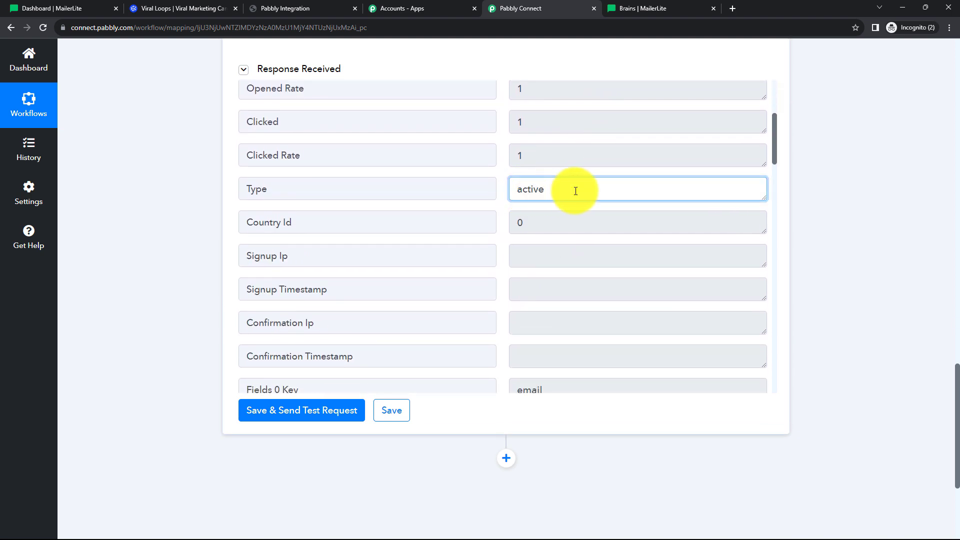
Review the rest of the response, then switch to the MailerLite dashboard.
scroll(585, 219, "down", 1)
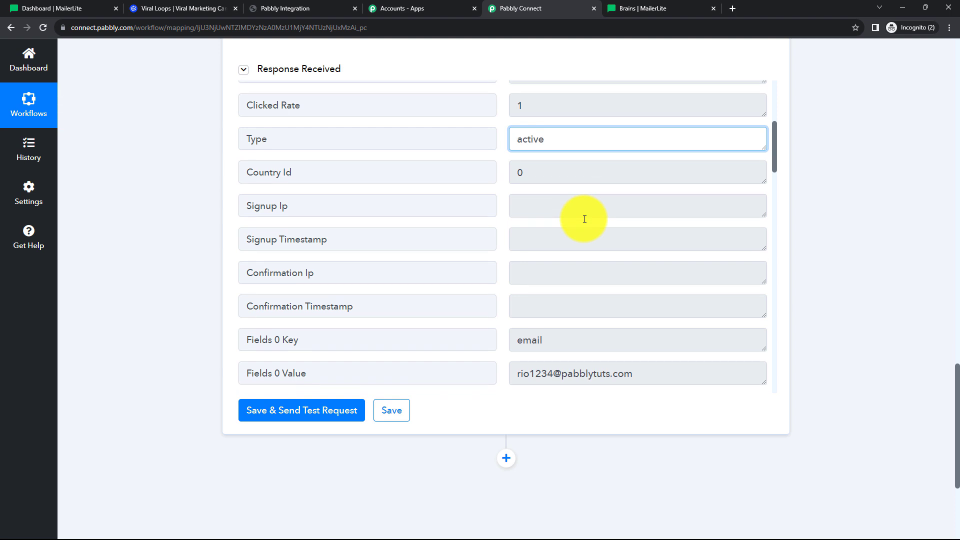
scroll(589, 225, "down", 6)
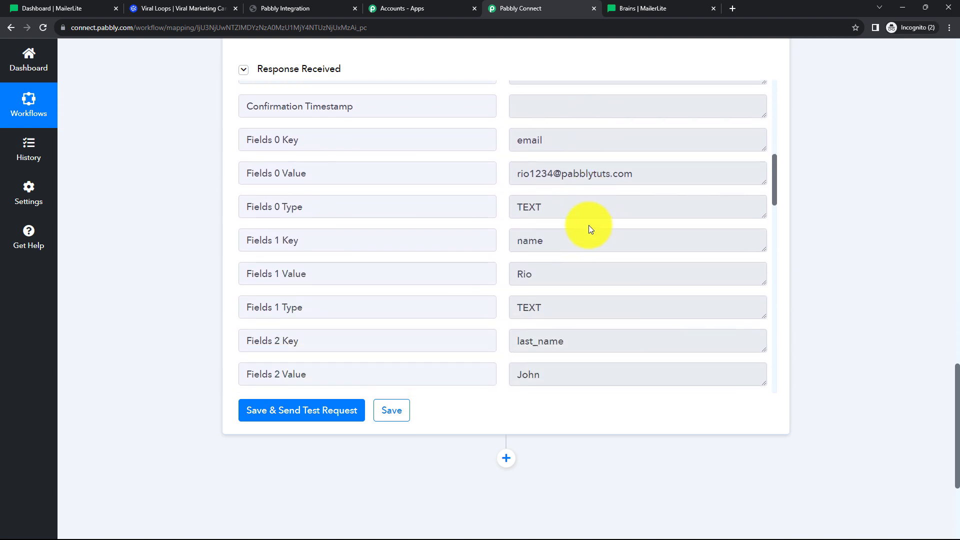
scroll(589, 225, "down", 2)
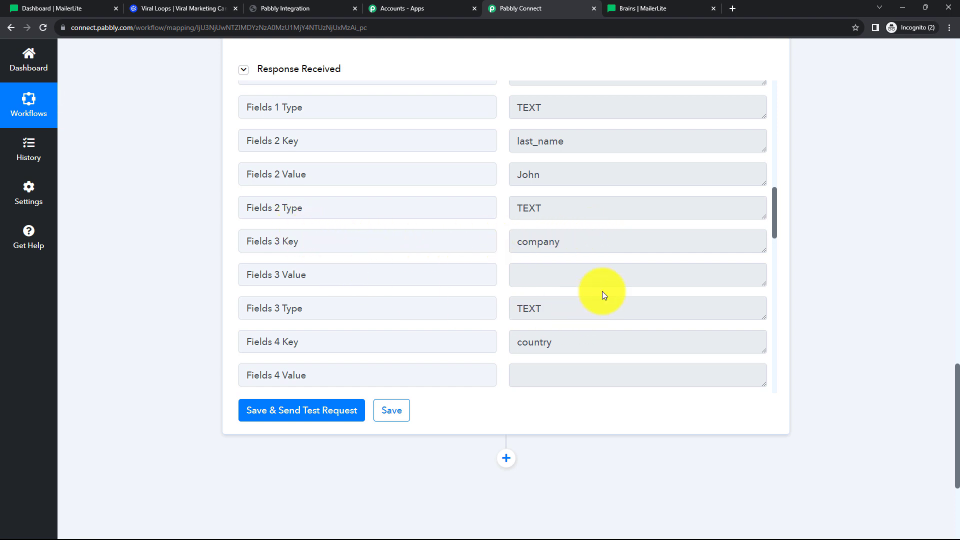
scroll(578, 264, "down", 6)
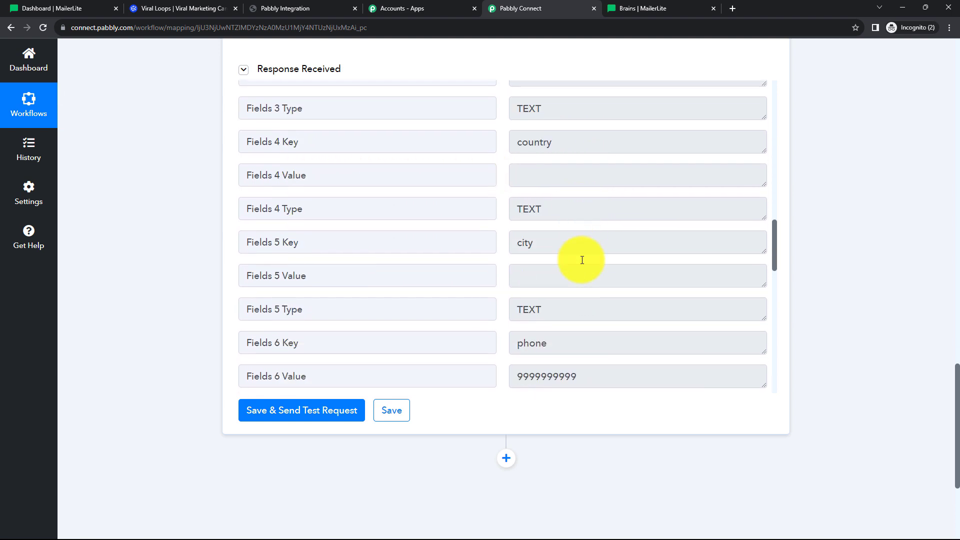
scroll(581, 259, "down", 5)
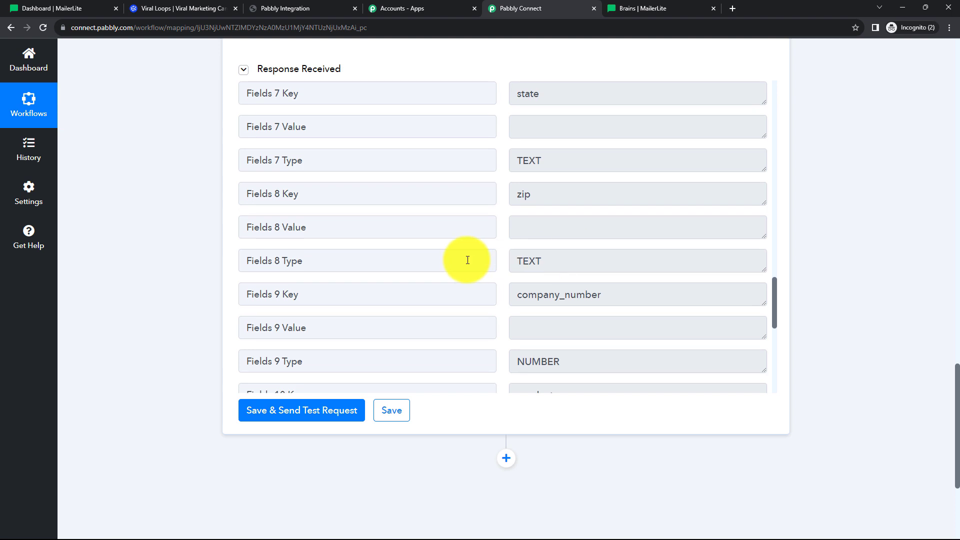
scroll(439, 258, "down", 2)
left_click(52, 10)
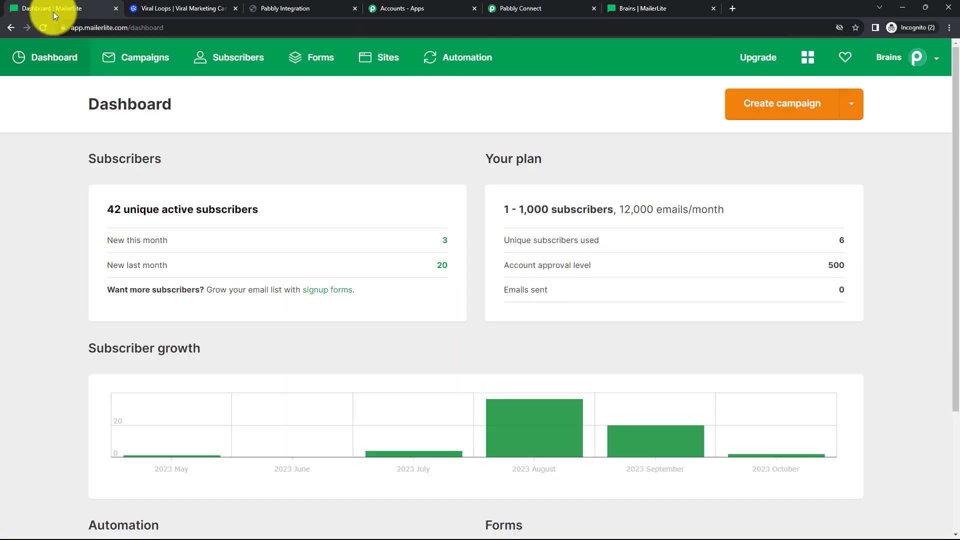
Open the Testing group from MailerLite's Subscribers > Groups list.
left_click(240, 64)
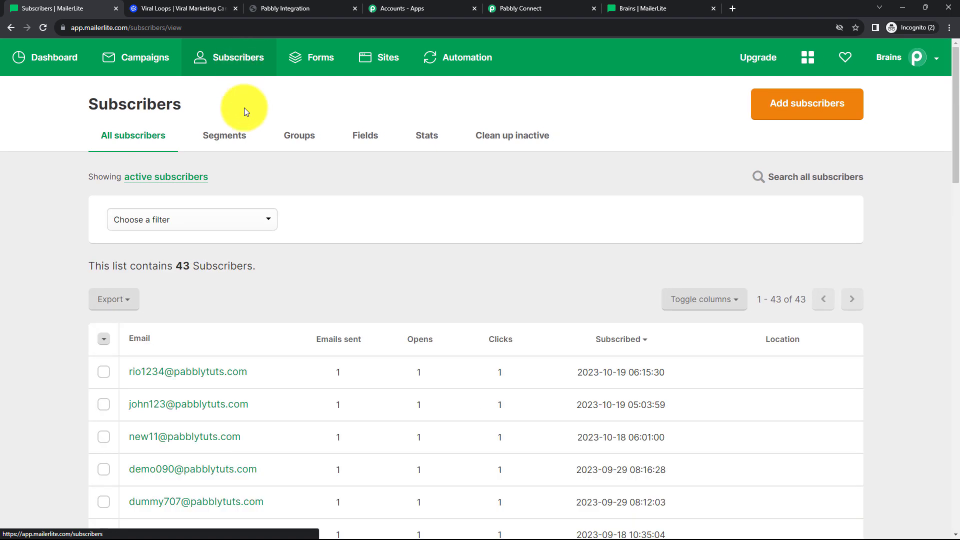
scroll(308, 260, "down", 1)
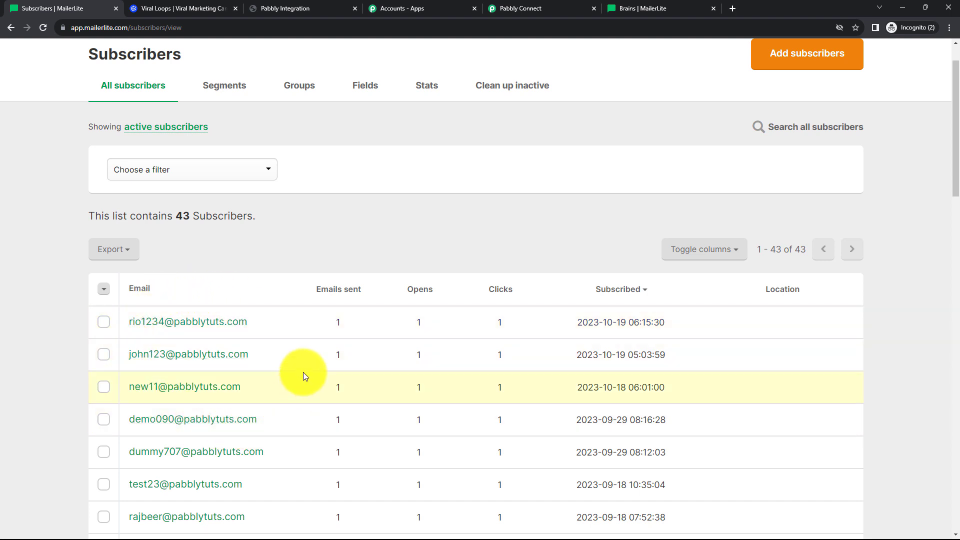
left_click(301, 87)
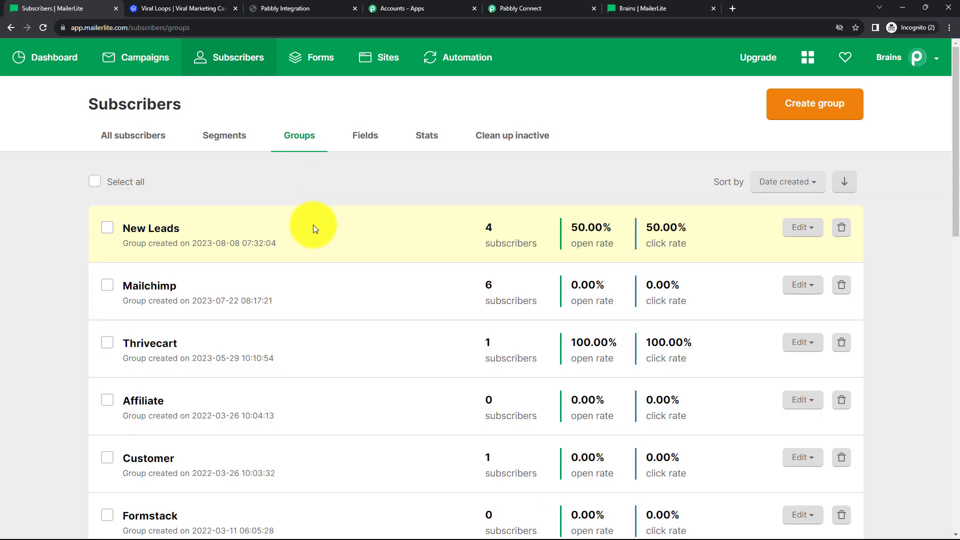
scroll(170, 395, "down", 7)
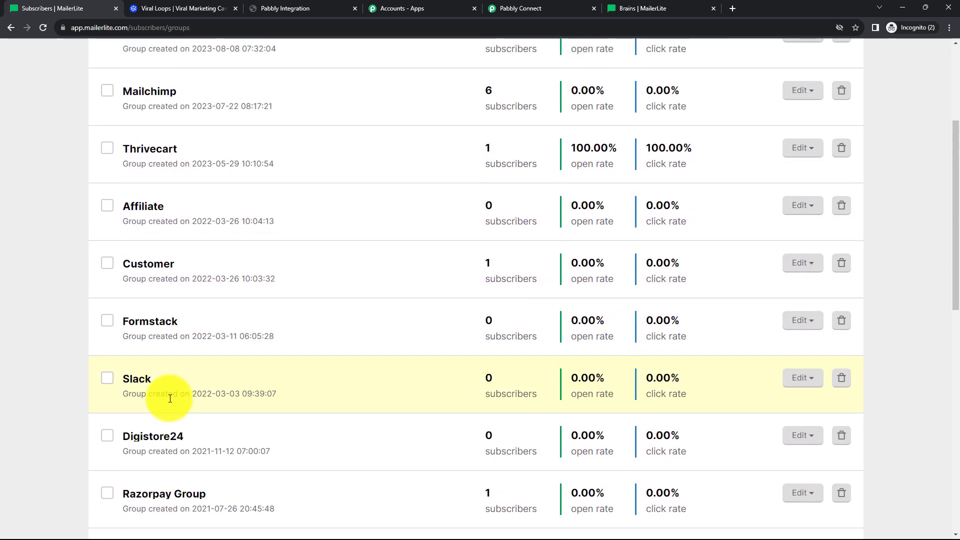
scroll(170, 388, "down", 8)
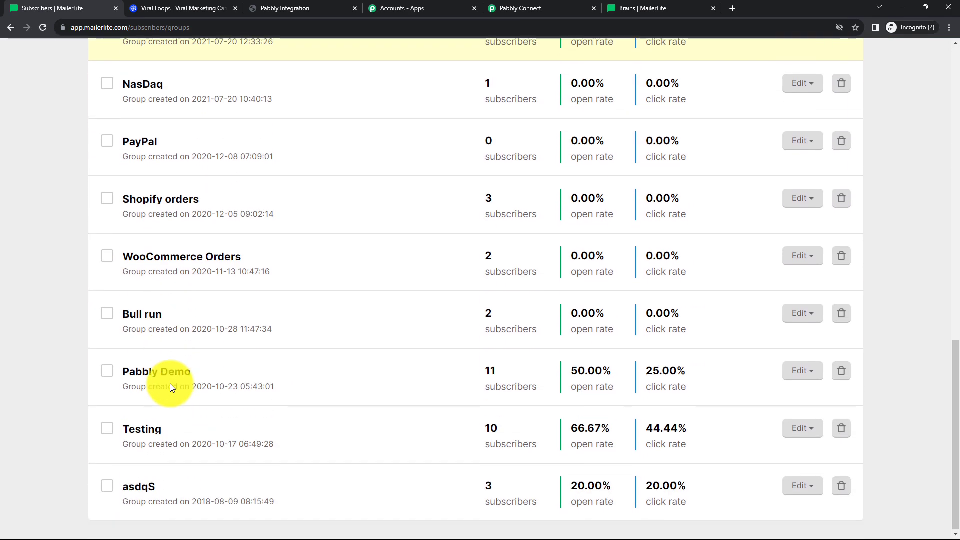
left_click(153, 430)
Check the test subscriber's profile details, then go back to Pabbly Connect.
scroll(278, 281, "down", 5)
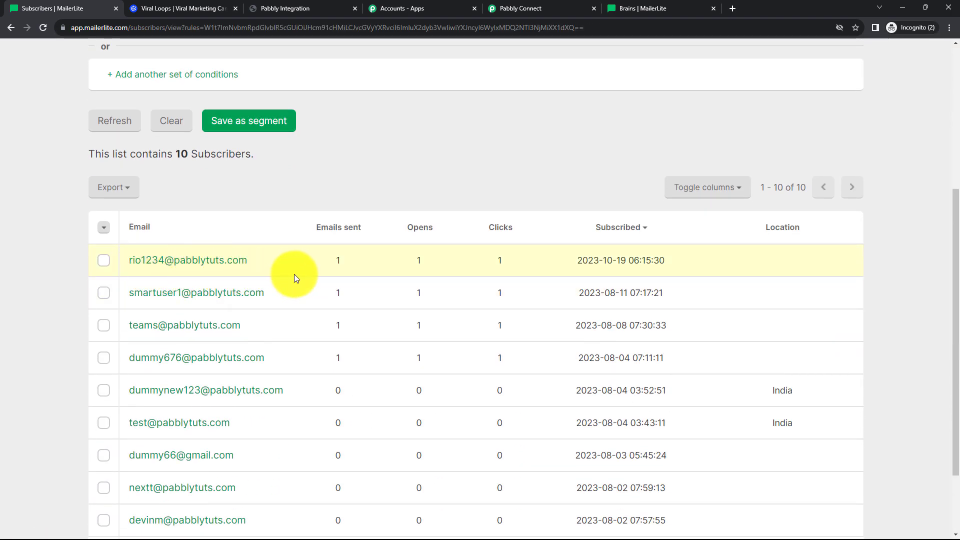
left_click(178, 268)
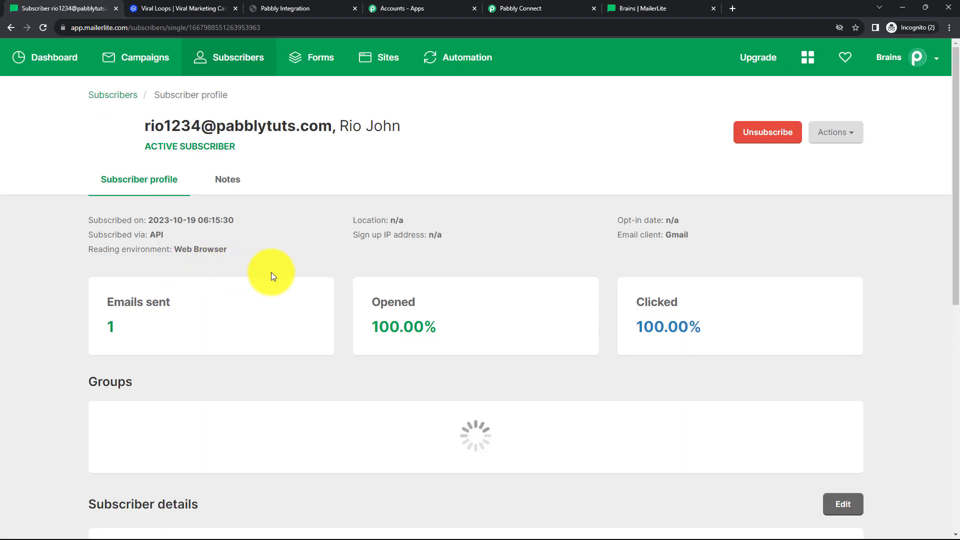
scroll(326, 275, "down", 5)
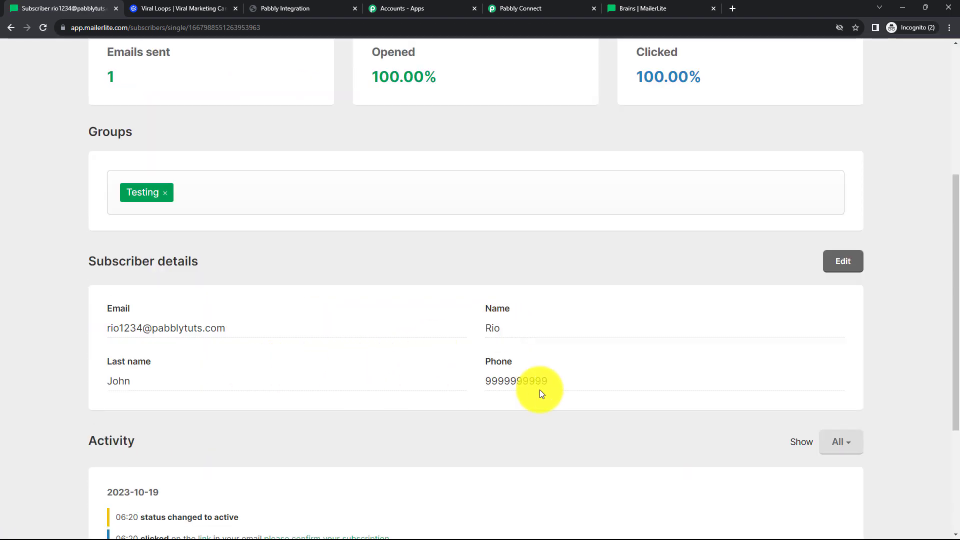
left_click(545, 8)
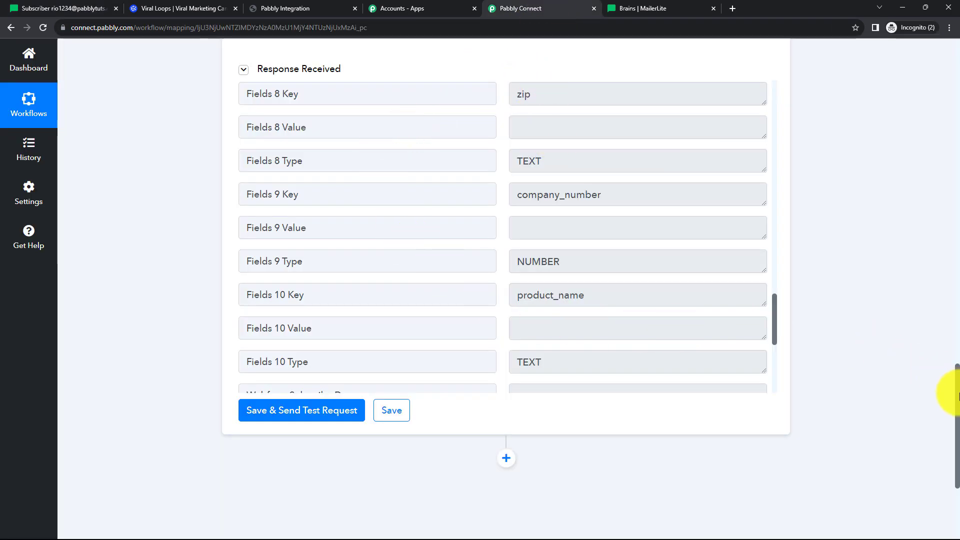
Collapse the MailerLite Classic action card to show the two-step workflow.
left_click_drag(956, 392, 957, 80)
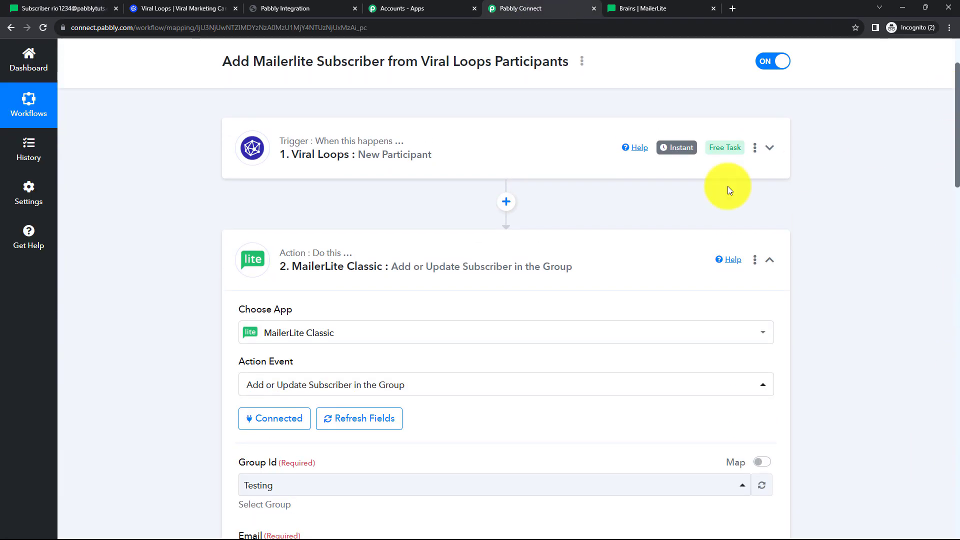
left_click(611, 264)
scroll(502, 264, "up", 2)
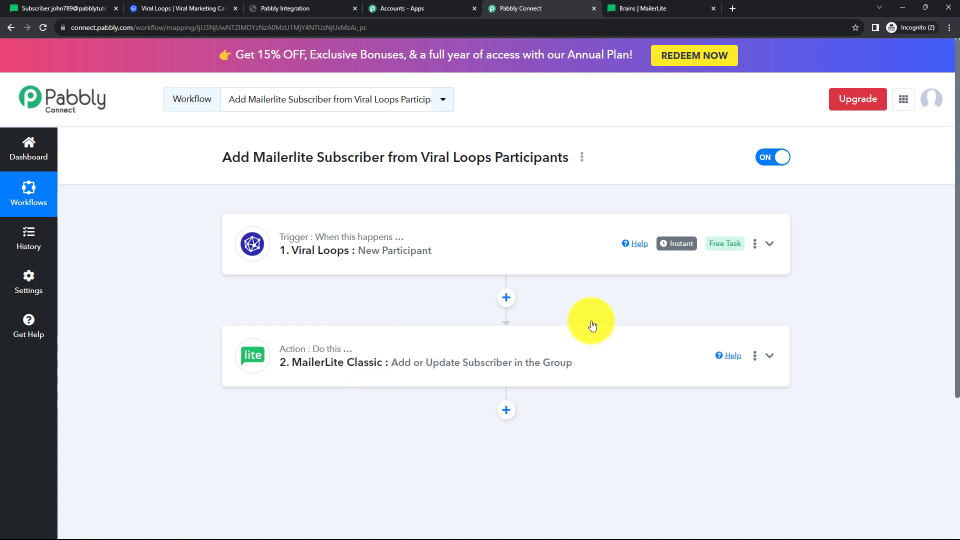
Open the workflow's Share dialog to view the share link, then close it.
left_click(582, 164)
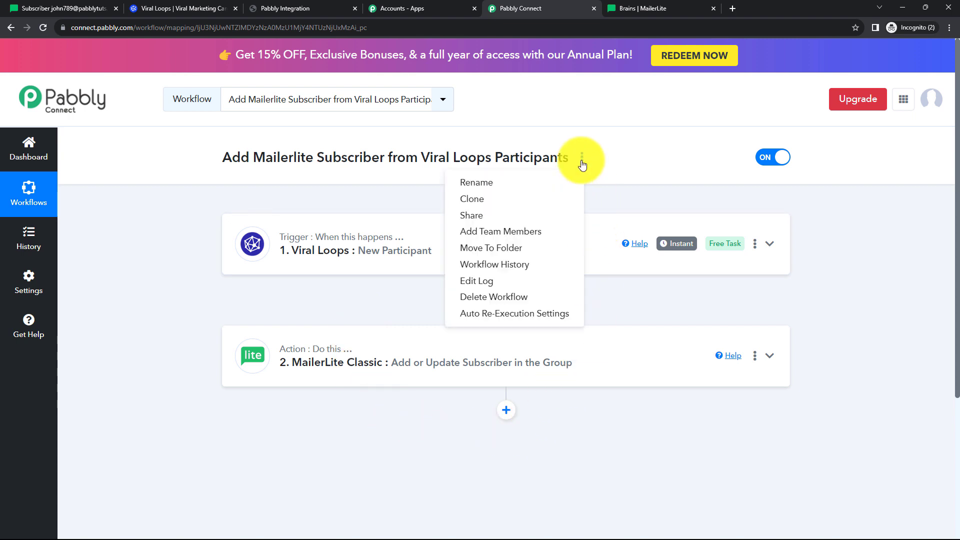
left_click(500, 216)
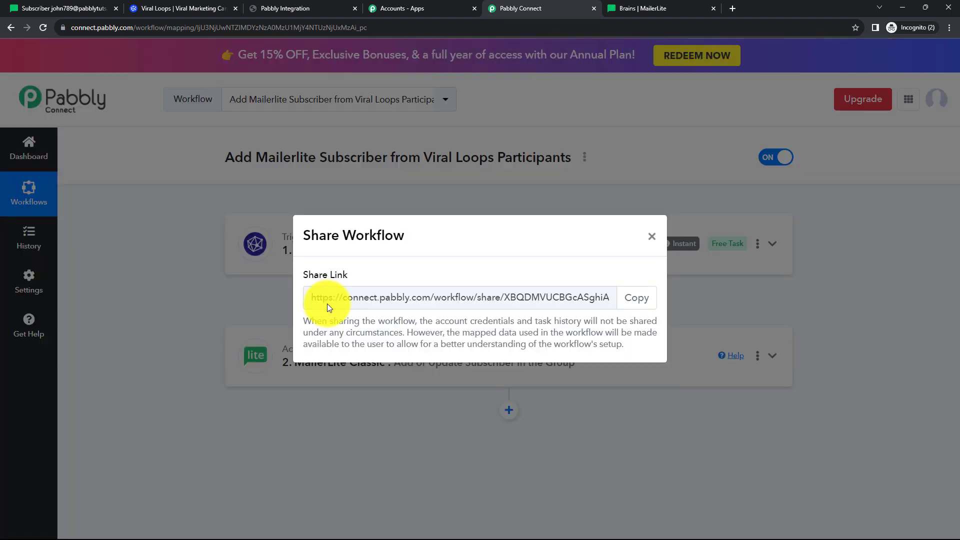
left_click_drag(325, 298, 635, 265)
left_click(652, 236)
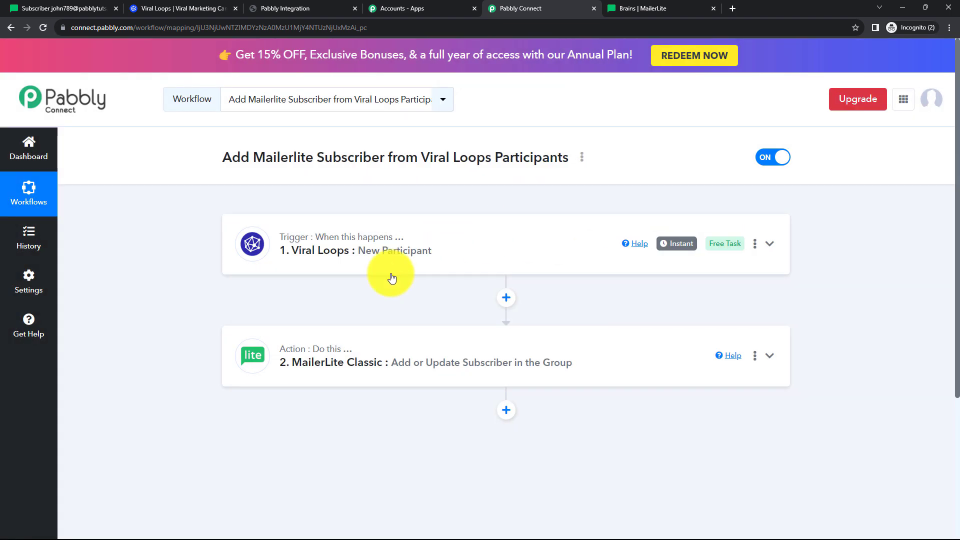